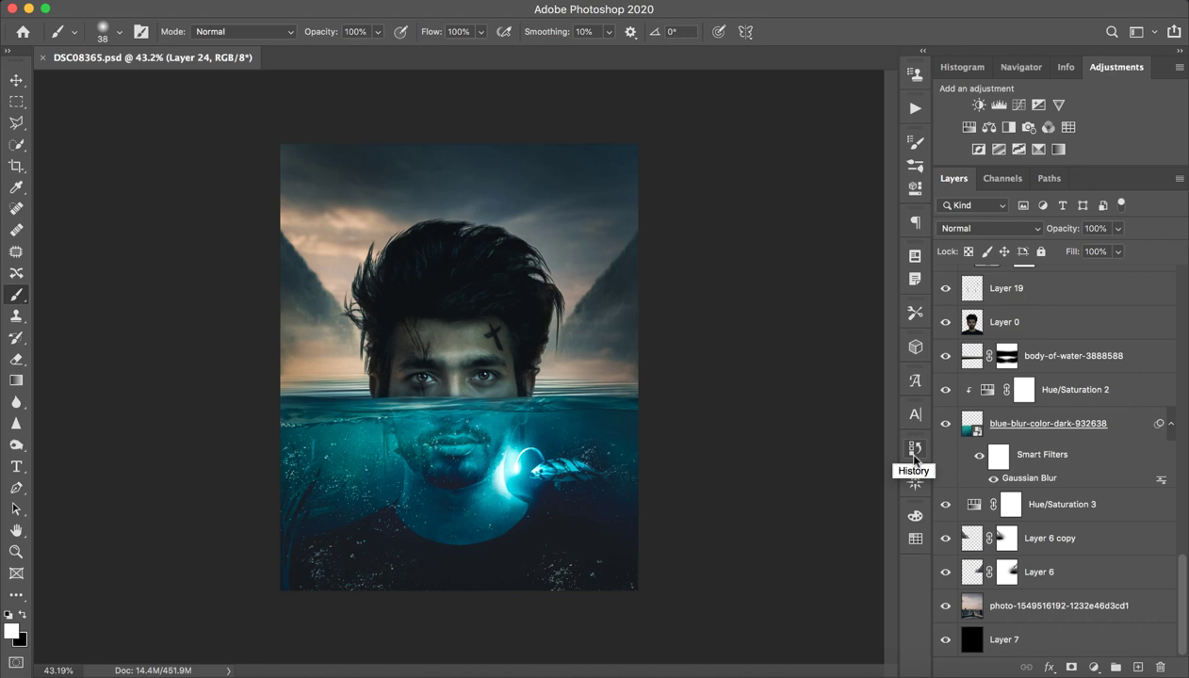
# Hide every layer of DSC08365.psd, leaving an empty transparent canvas.
pyautogui.scroll(10, 1097, 358)
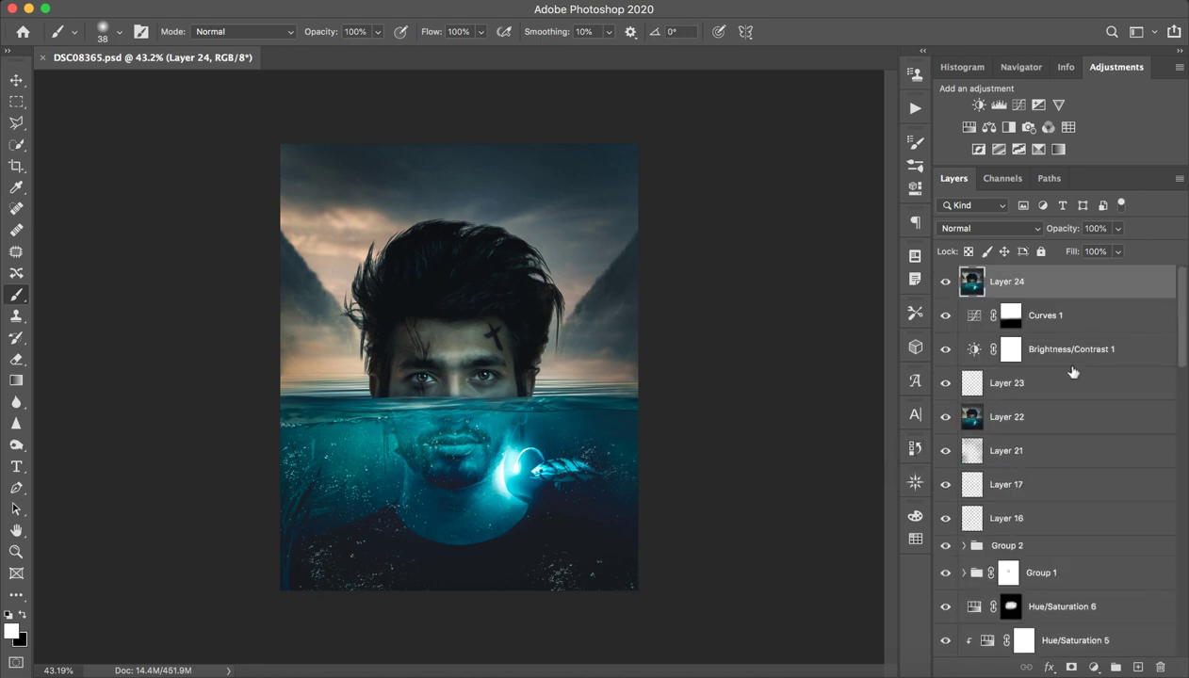
pyautogui.moveTo(944, 288); pyautogui.dragTo(950, 674)
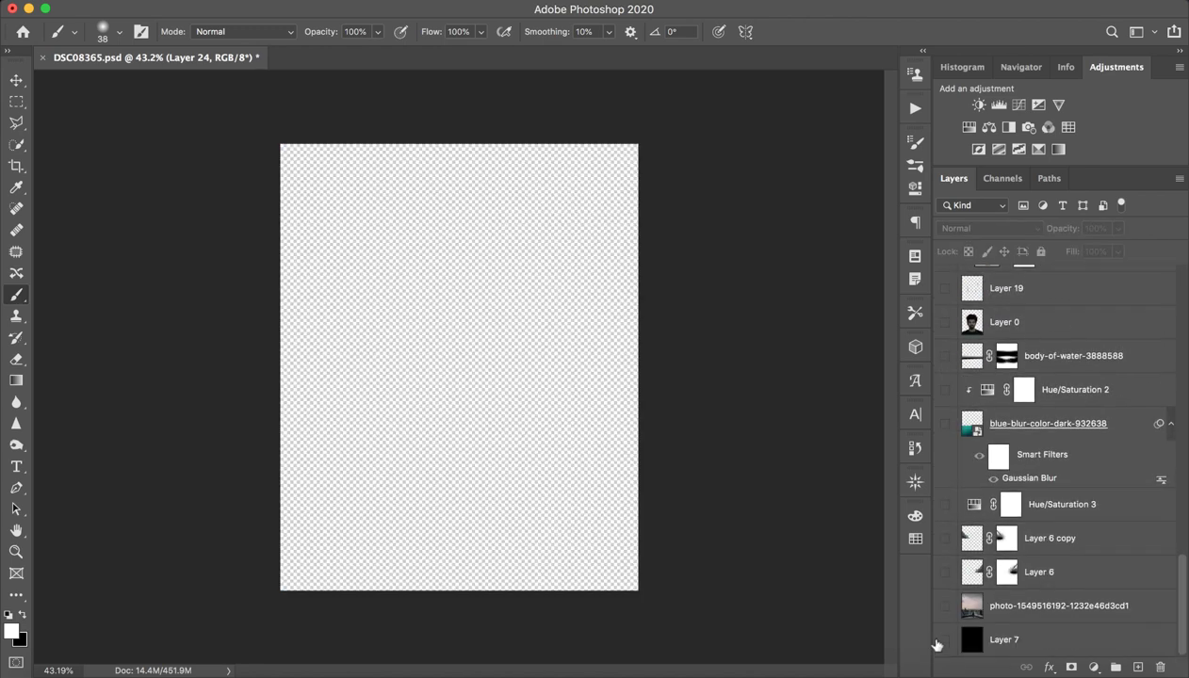
# Show and select black Layer 7, then the blurred rooftop city photo layer.
pyautogui.click(945, 639)
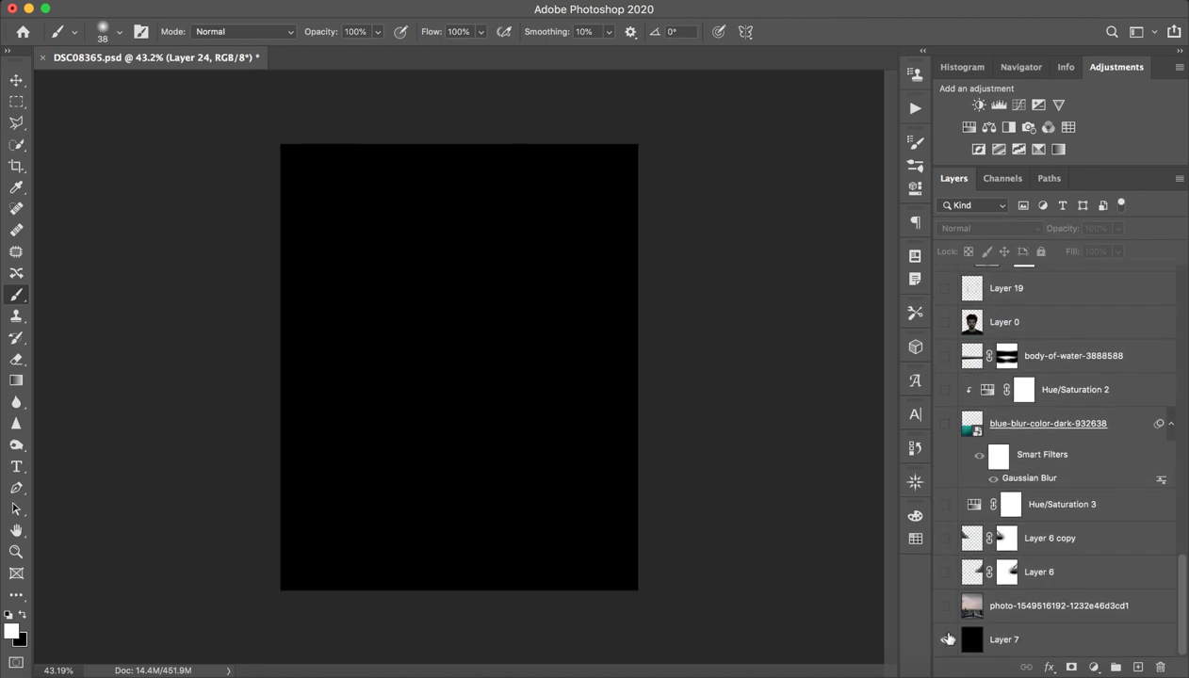
pyautogui.click(1013, 640)
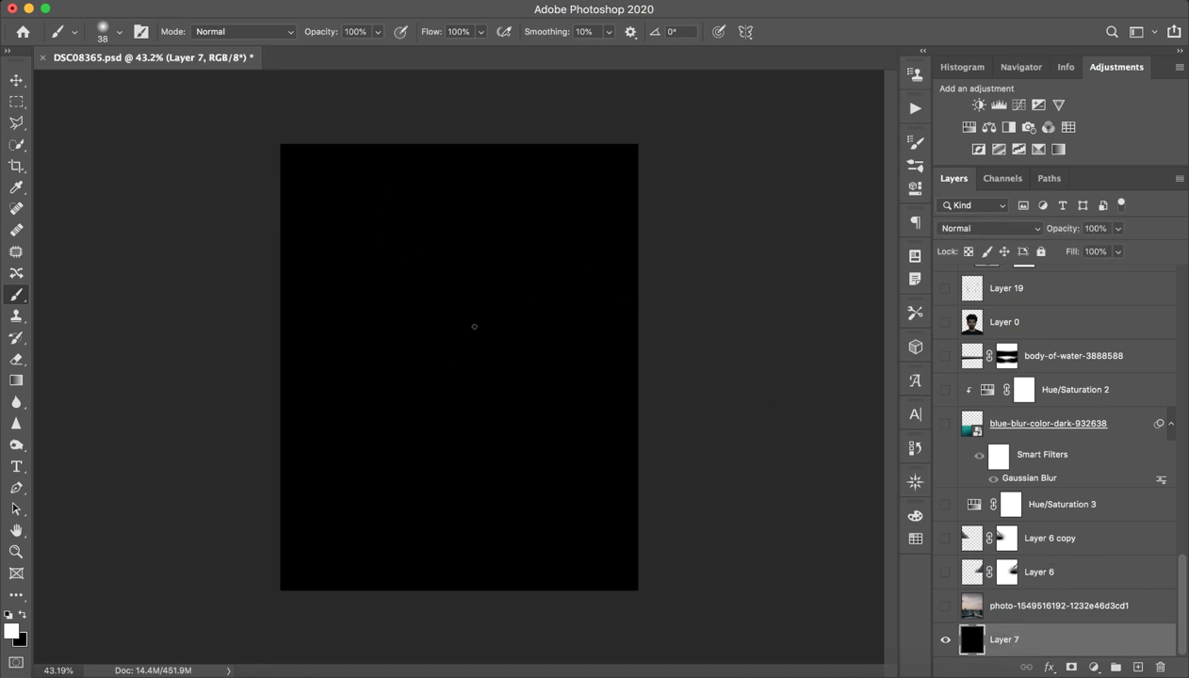
pyautogui.click(1022, 606)
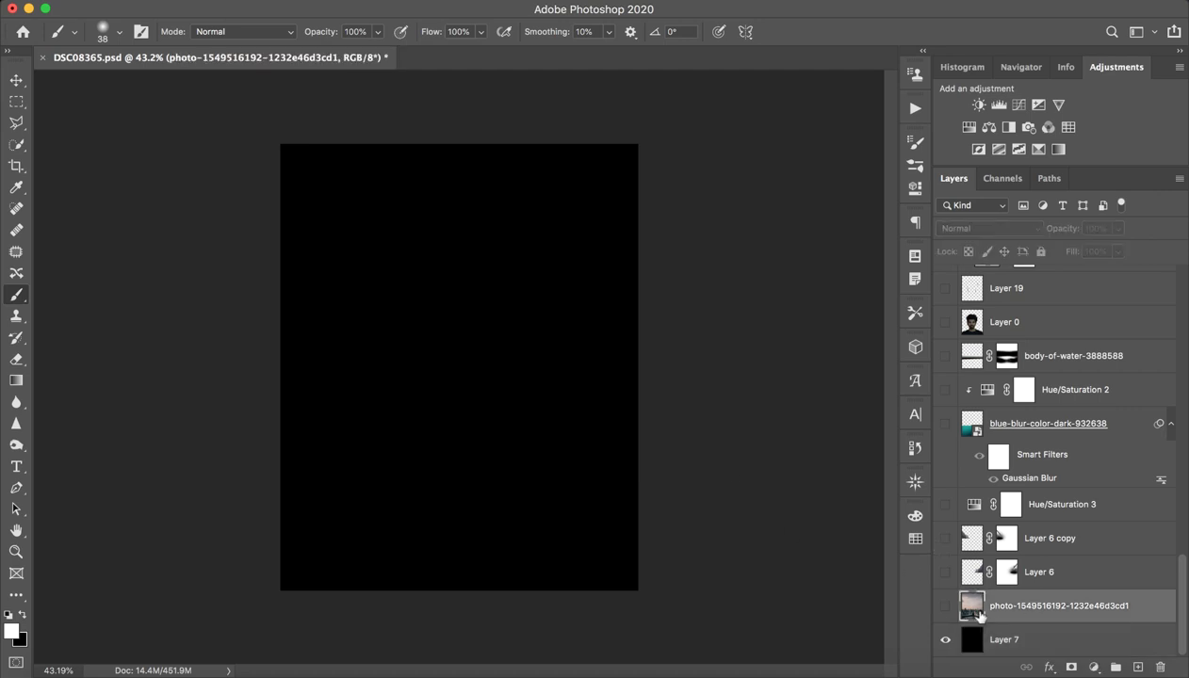
pyautogui.click(945, 606)
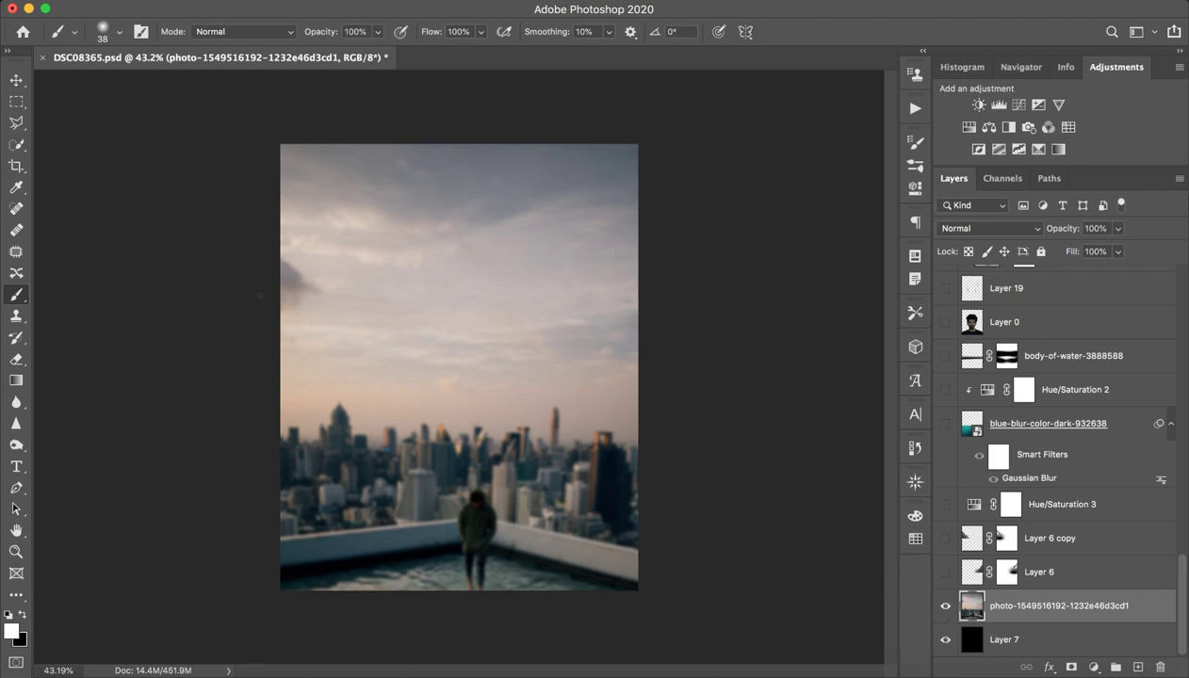
# After a test marquee selection, reveal the Layer 6 and Layer 6 copy mountain cliffs.
pyautogui.click(16, 101)
pyautogui.moveTo(280, 144); pyautogui.dragTo(713, 356)
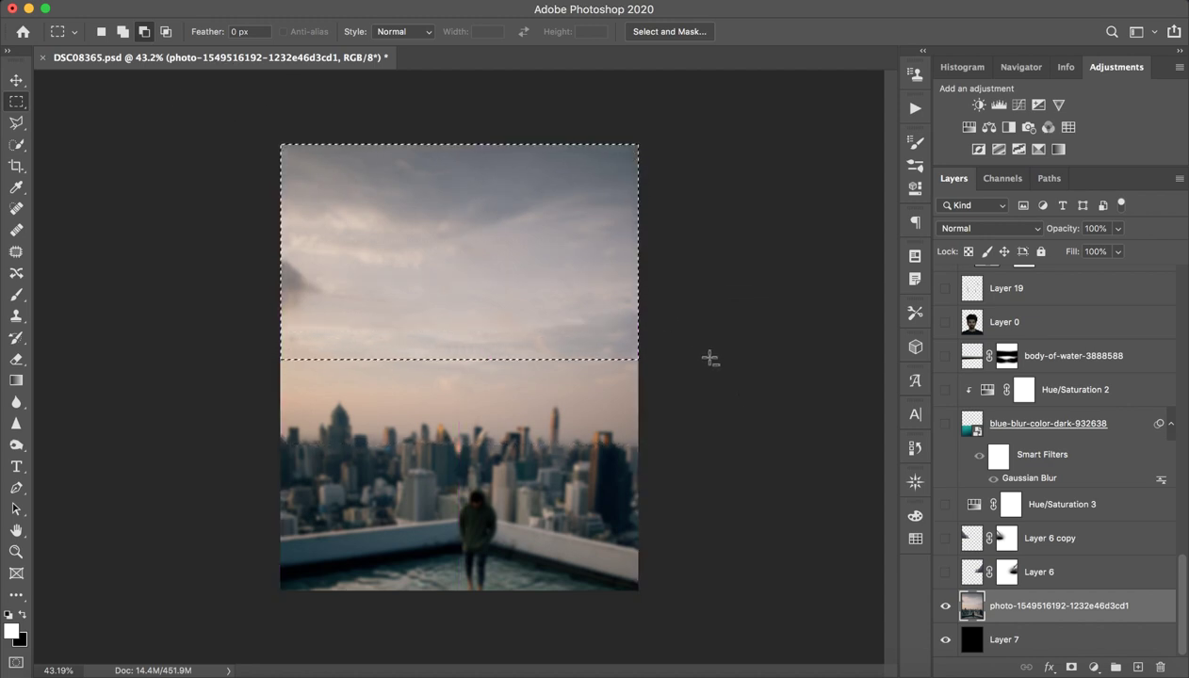
pyautogui.click(649, 367)
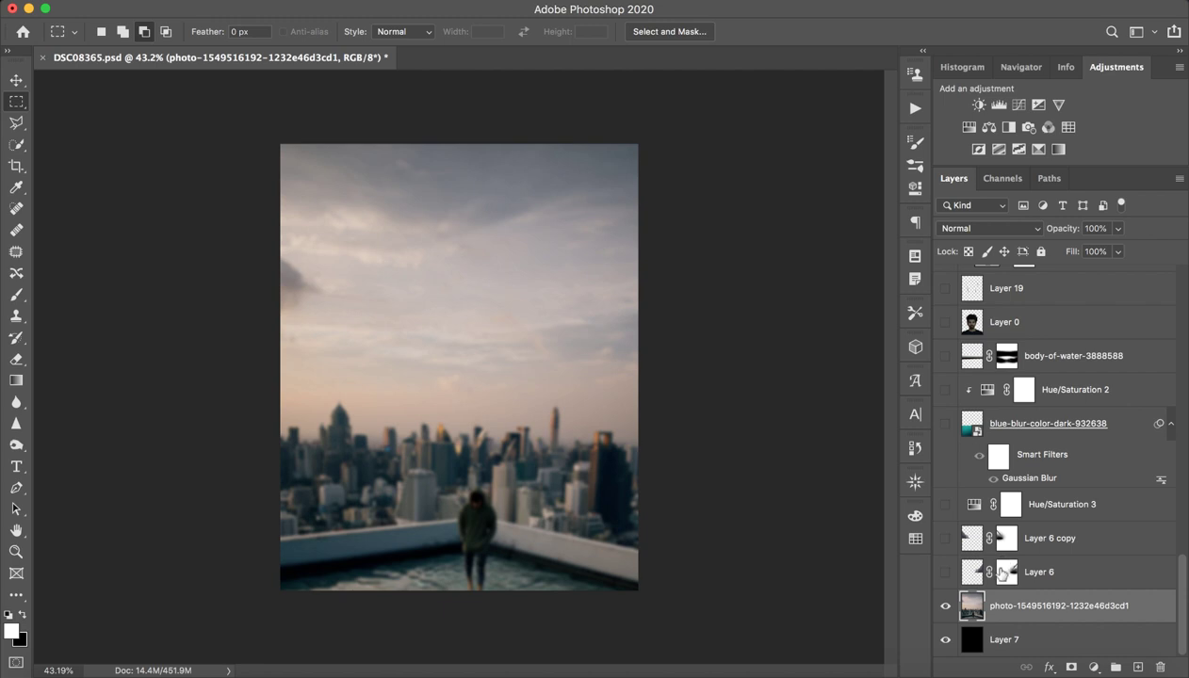
pyautogui.click(1069, 575)
pyautogui.click(945, 572)
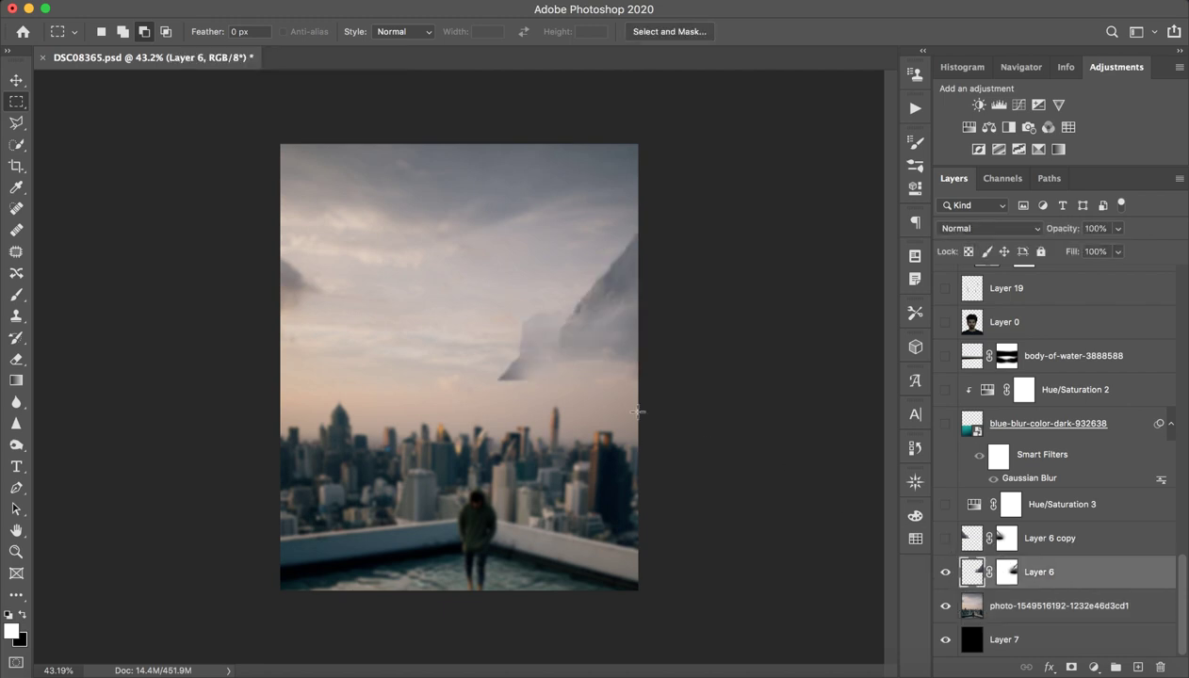
pyautogui.click(944, 537)
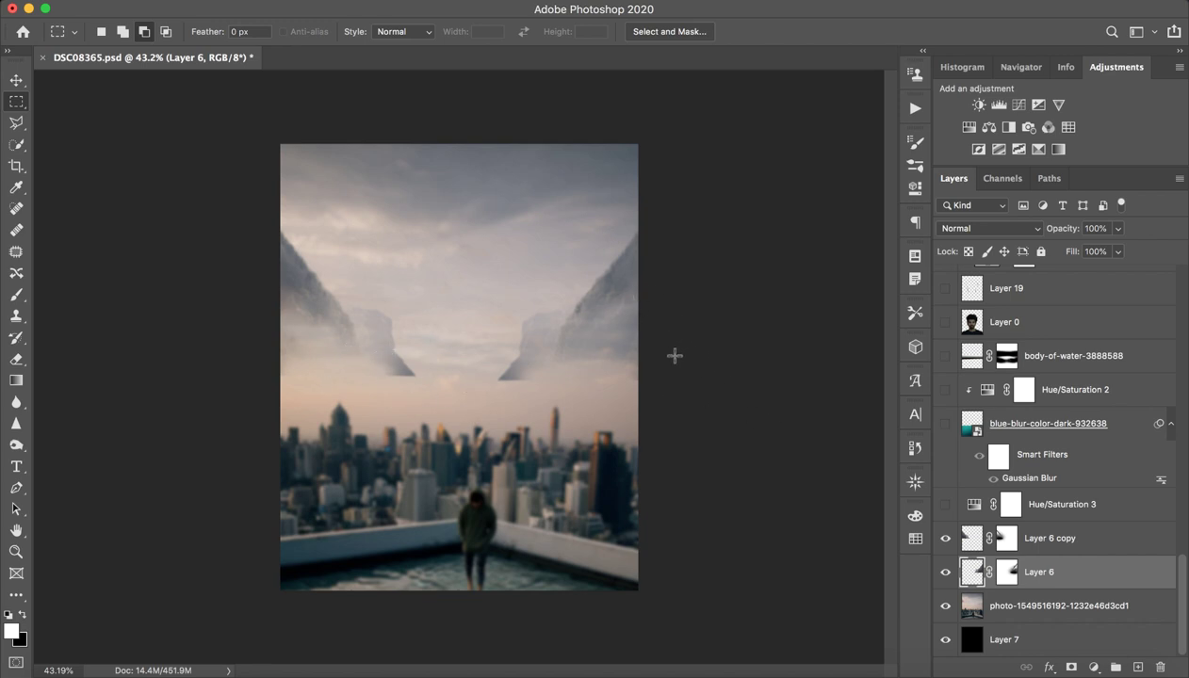
# Inspect Layer 6 copy's mask in Select and Mask, then view it in grayscale.
pyautogui.doubleClick(1006, 538)
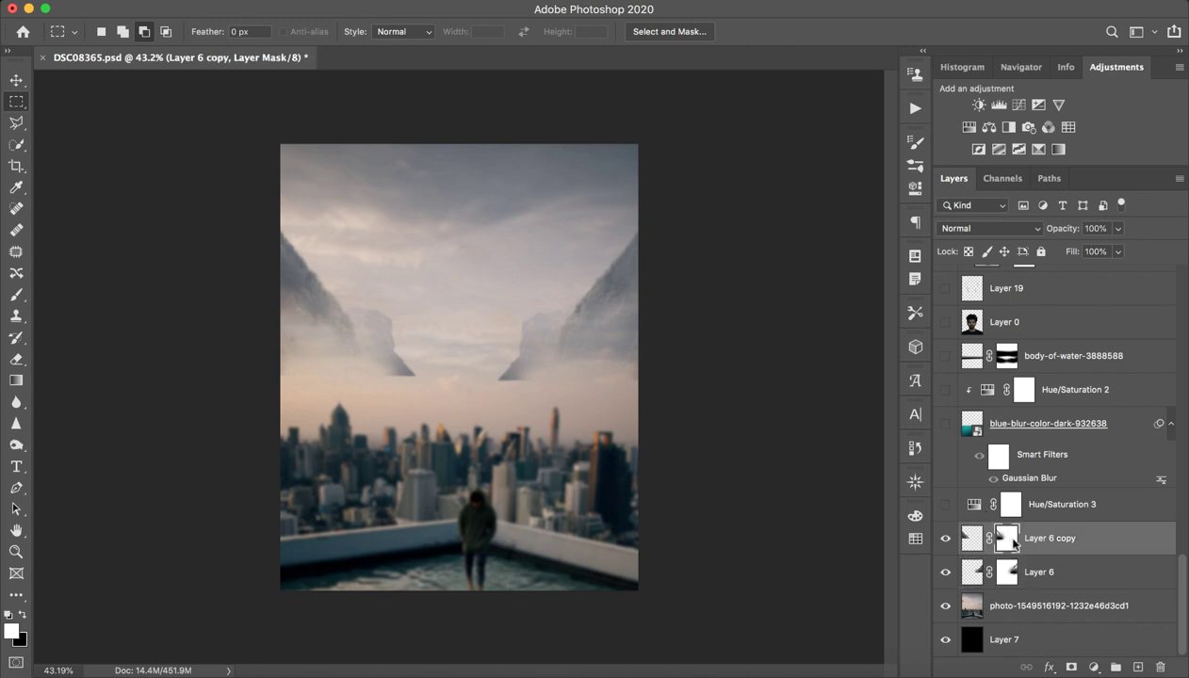
pyautogui.click(1093, 653)
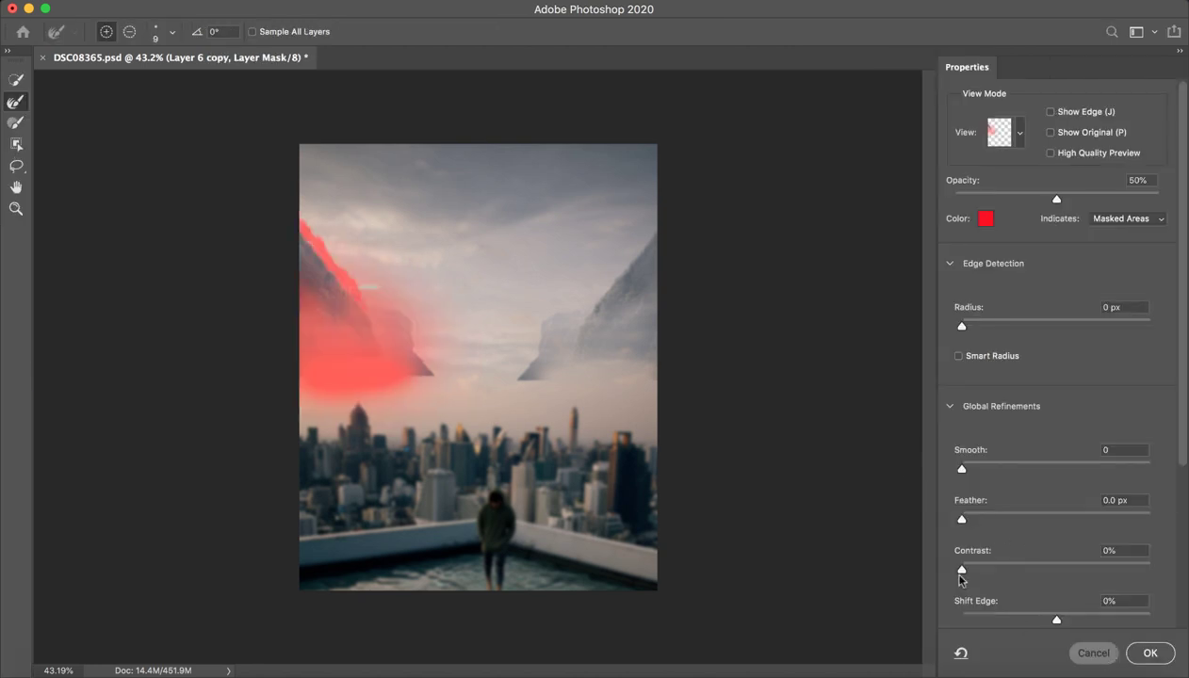
pyautogui.doubleClick(1006, 538)
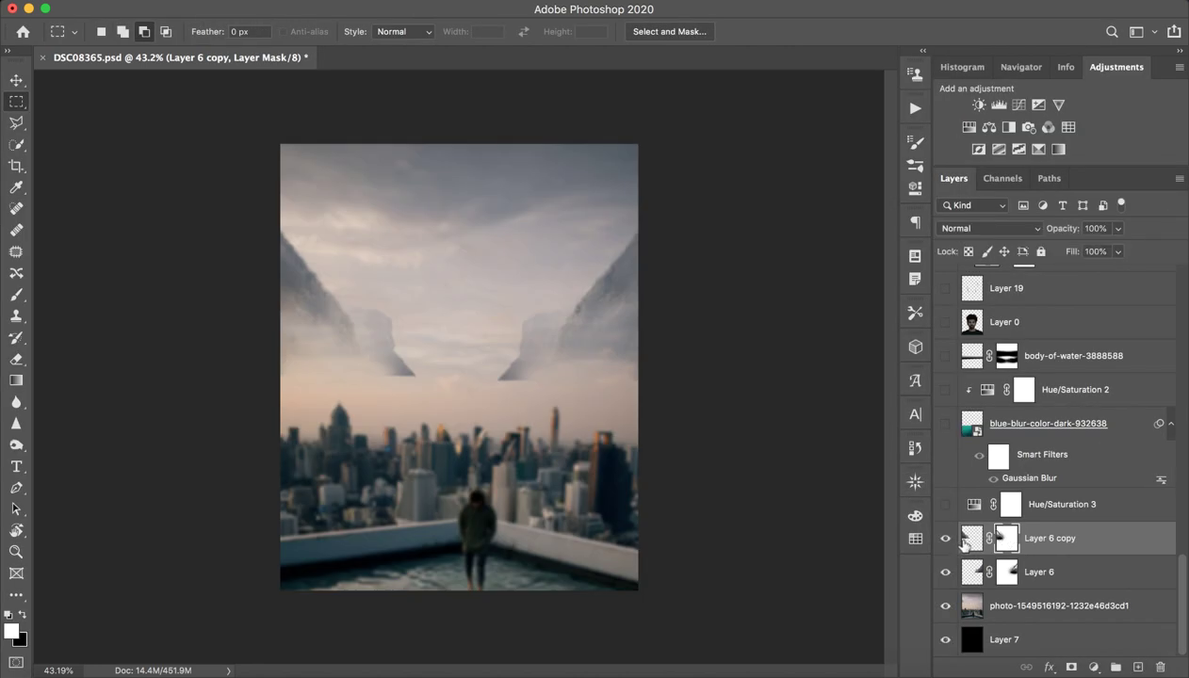
pyautogui.keyDown('alt'); pyautogui.click(1004, 538); pyautogui.keyUp('alt')
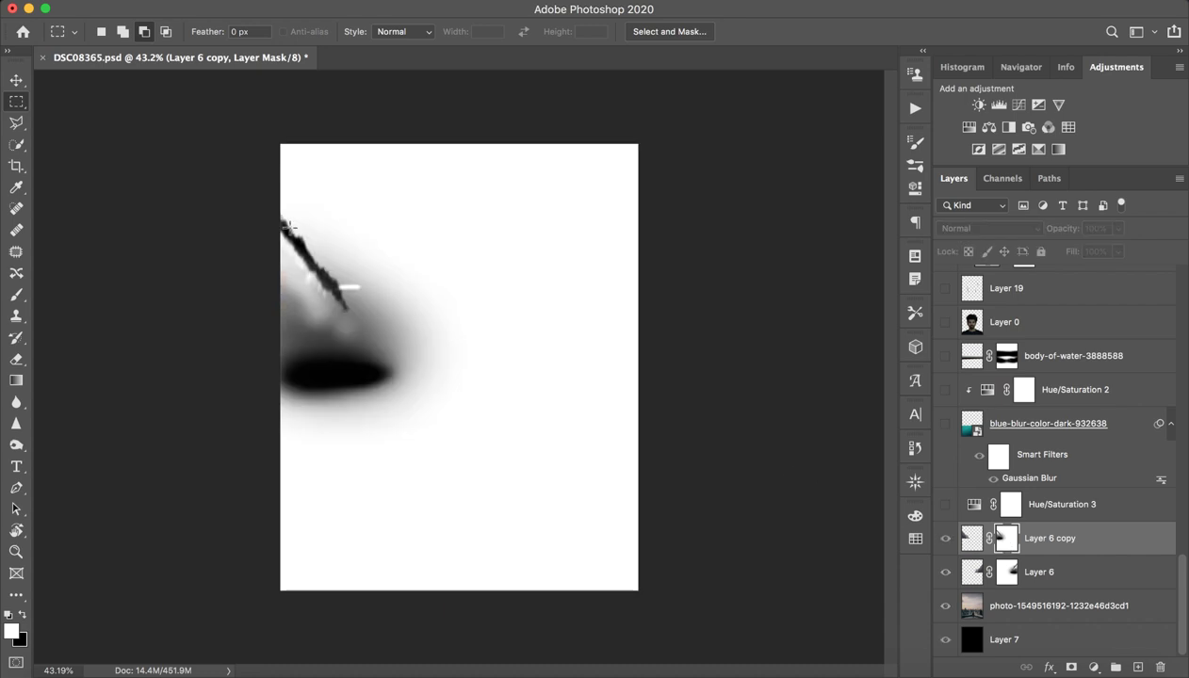
pyautogui.press('z')
pyautogui.scroll(3, 321, 229)
# Reopen and cancel the mask refinement, then rezoom so the image fills the window.
pyautogui.press('m')
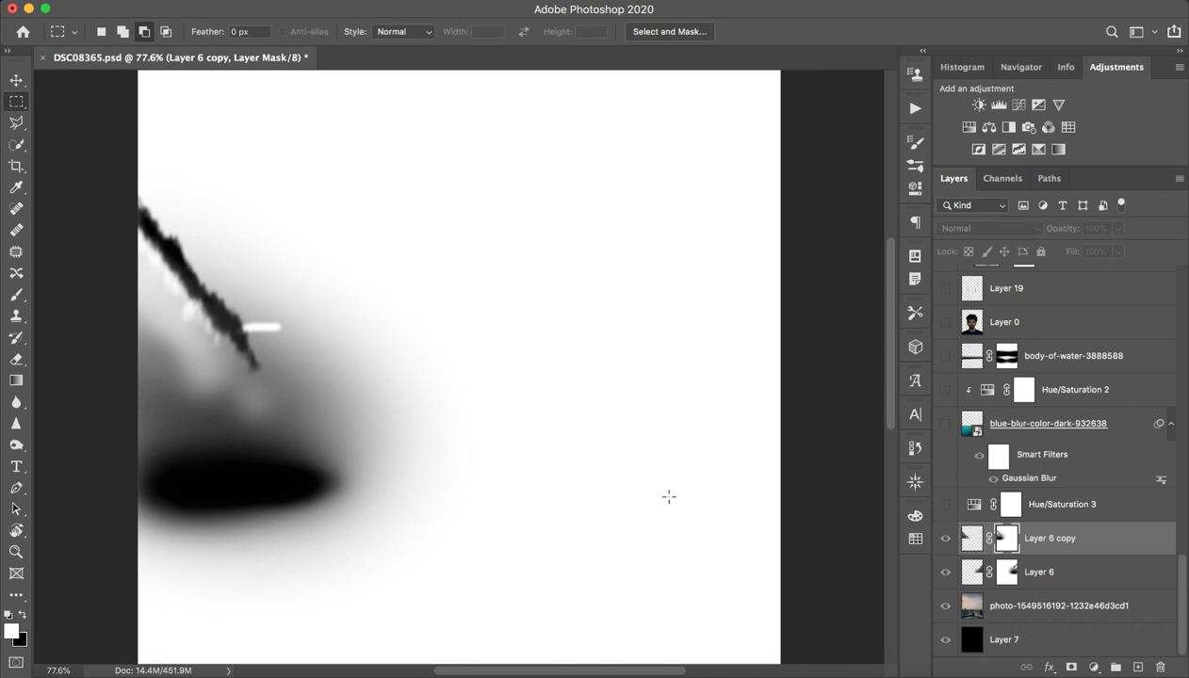
pyautogui.press('z')
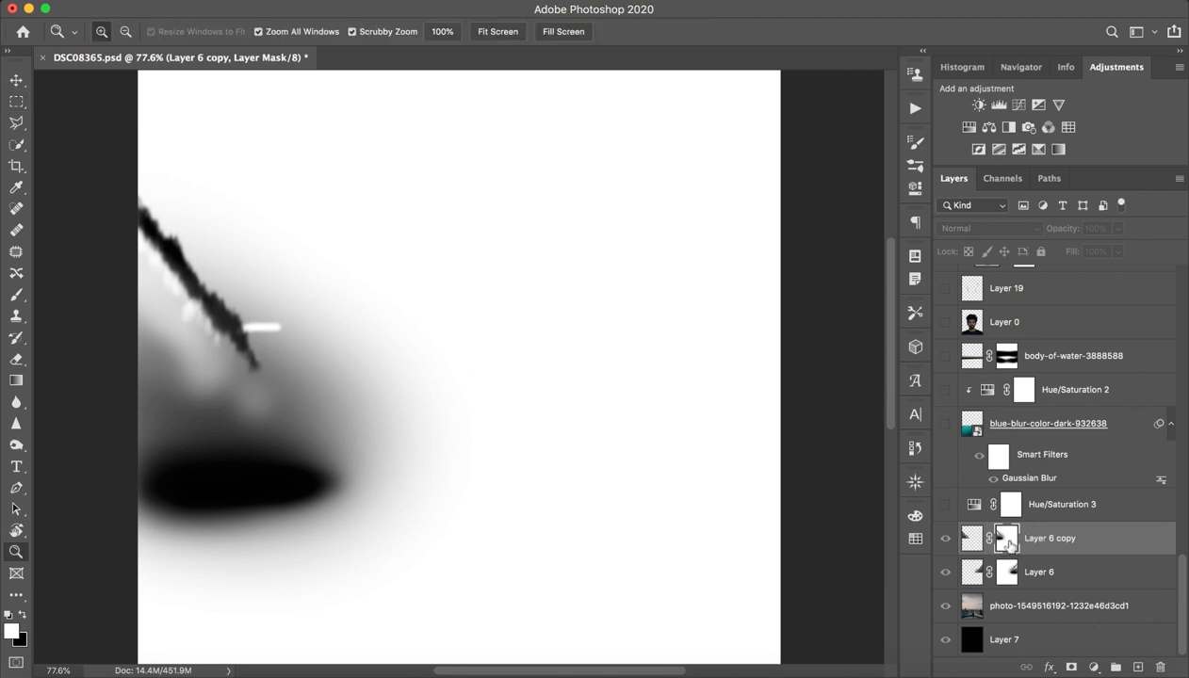
pyautogui.doubleClick(1006, 542)
pyautogui.click(1085, 654)
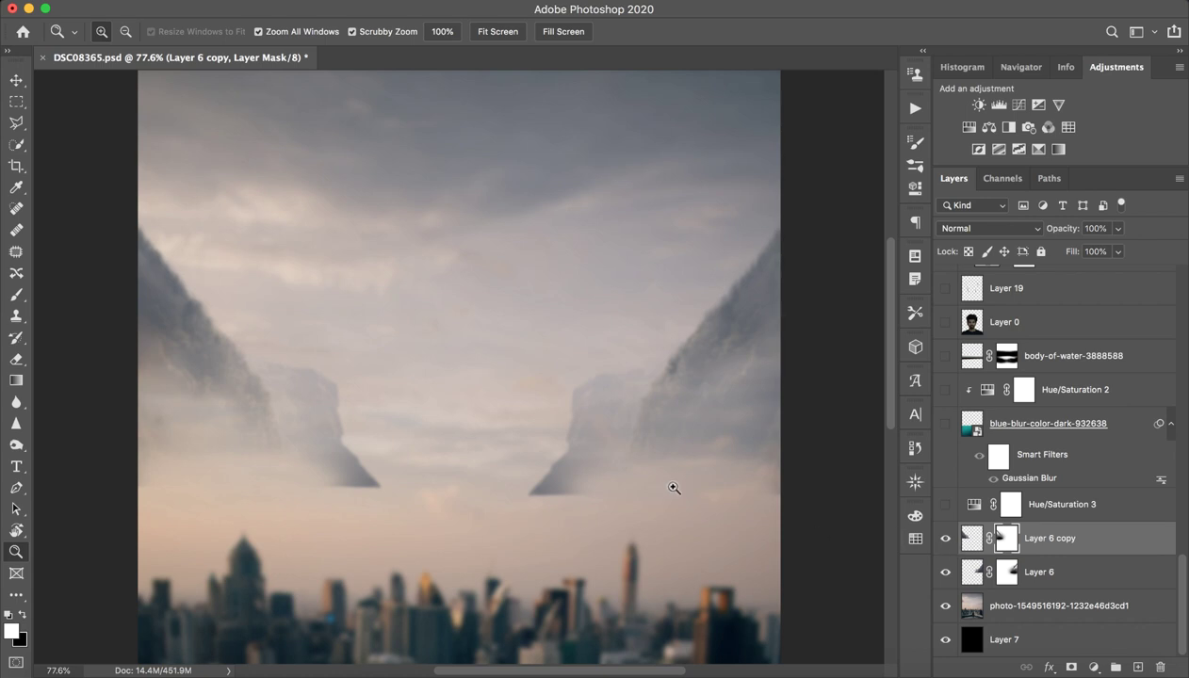
pyautogui.moveTo(671, 485); pyautogui.dragTo(597, 450)
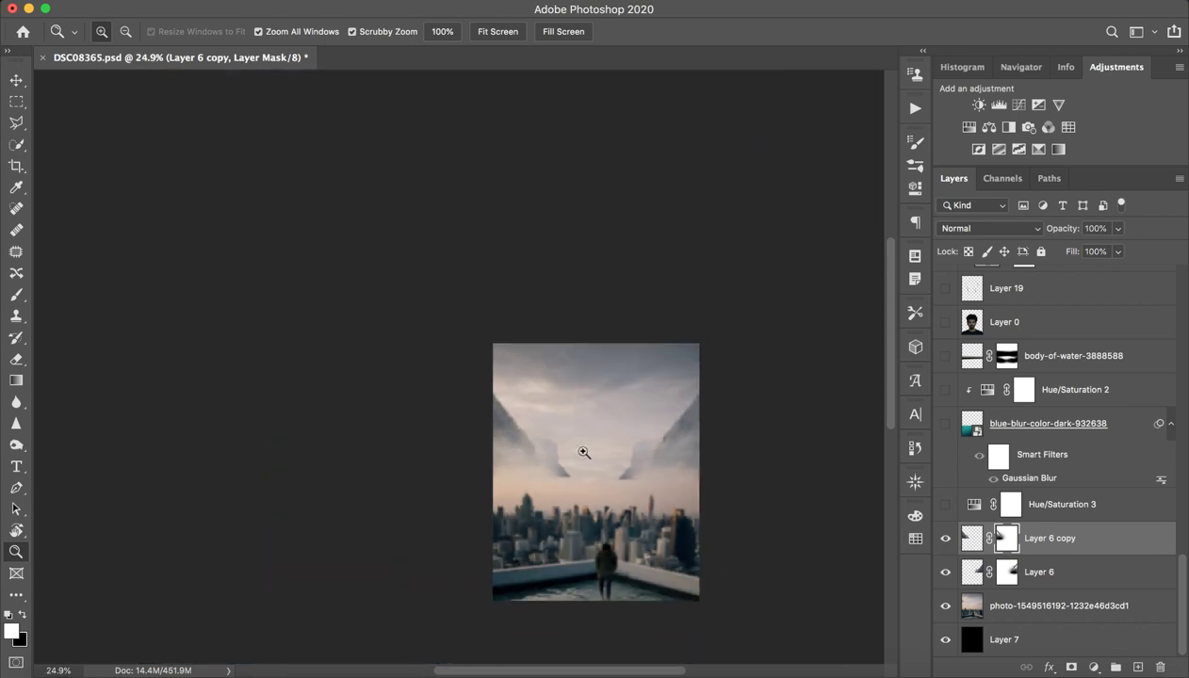
pyautogui.moveTo(577, 377); pyautogui.dragTo(608, 417)
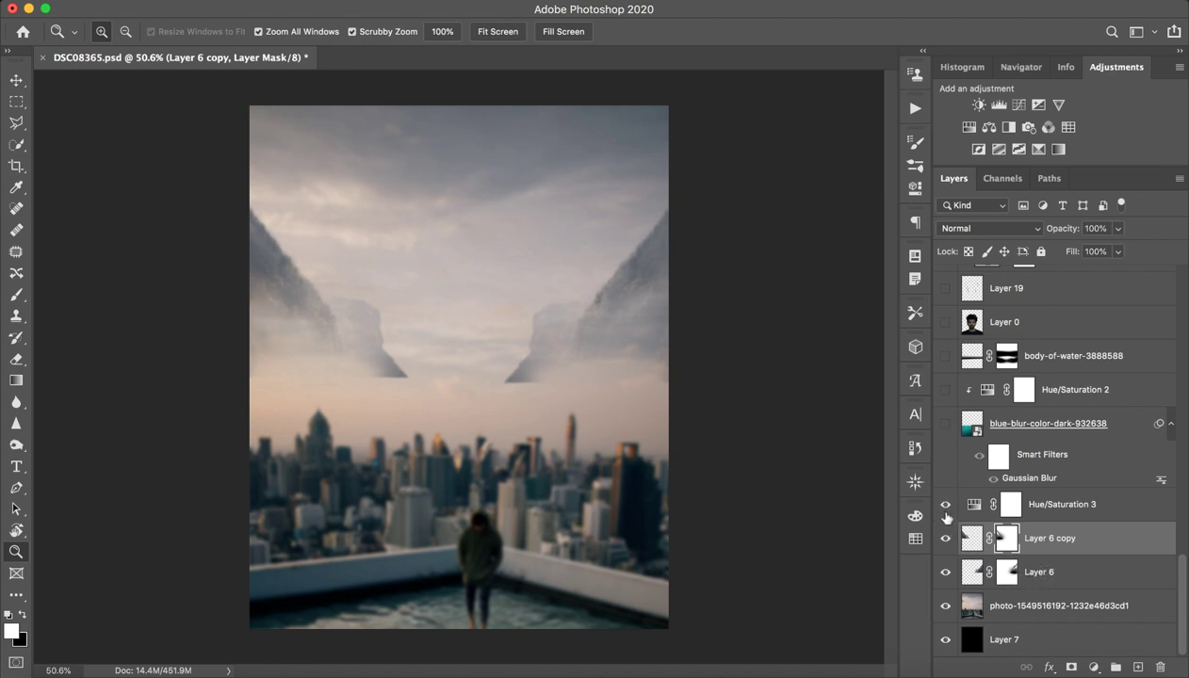
# Preview the teal water layer, then show and select portrait Layer 0.
pyautogui.click(944, 425)
pyautogui.click(1051, 429)
pyautogui.scroll(5, 1053, 430)
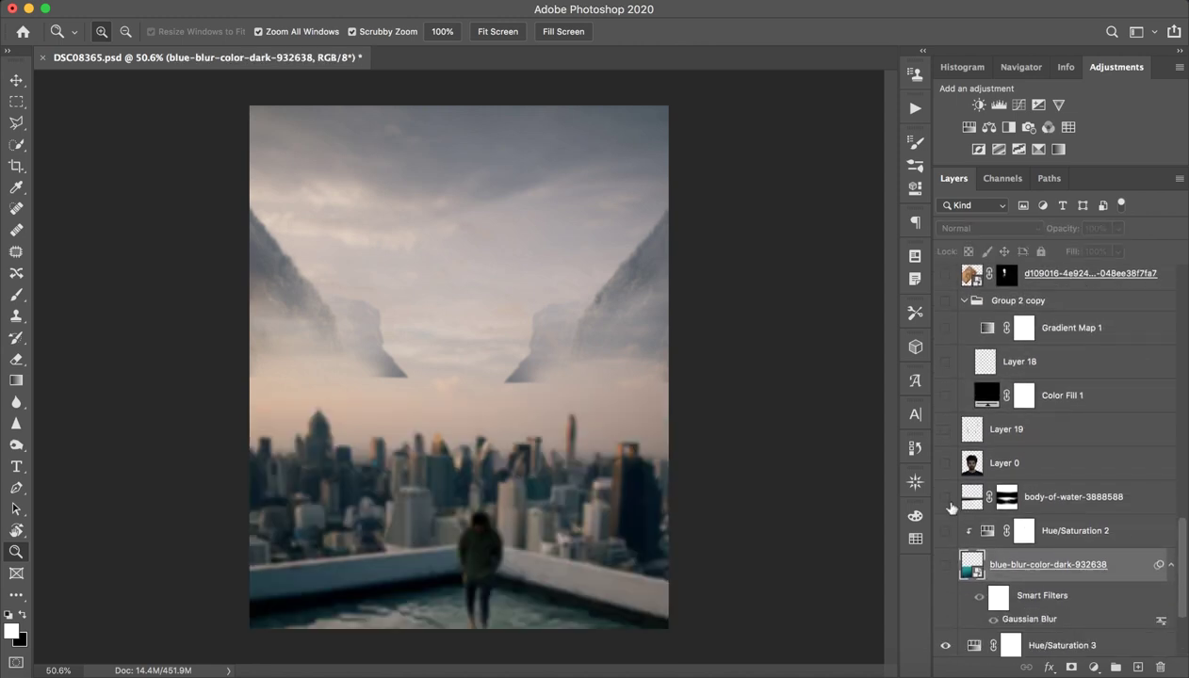
pyautogui.click(945, 463)
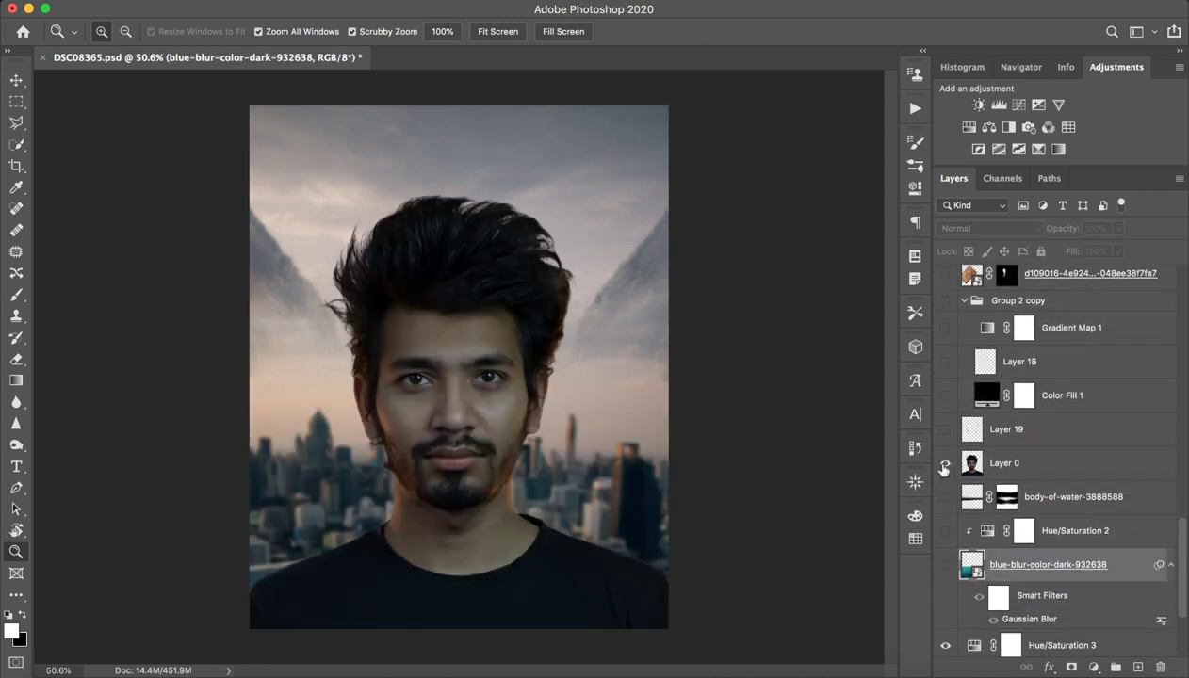
pyautogui.click(1044, 465)
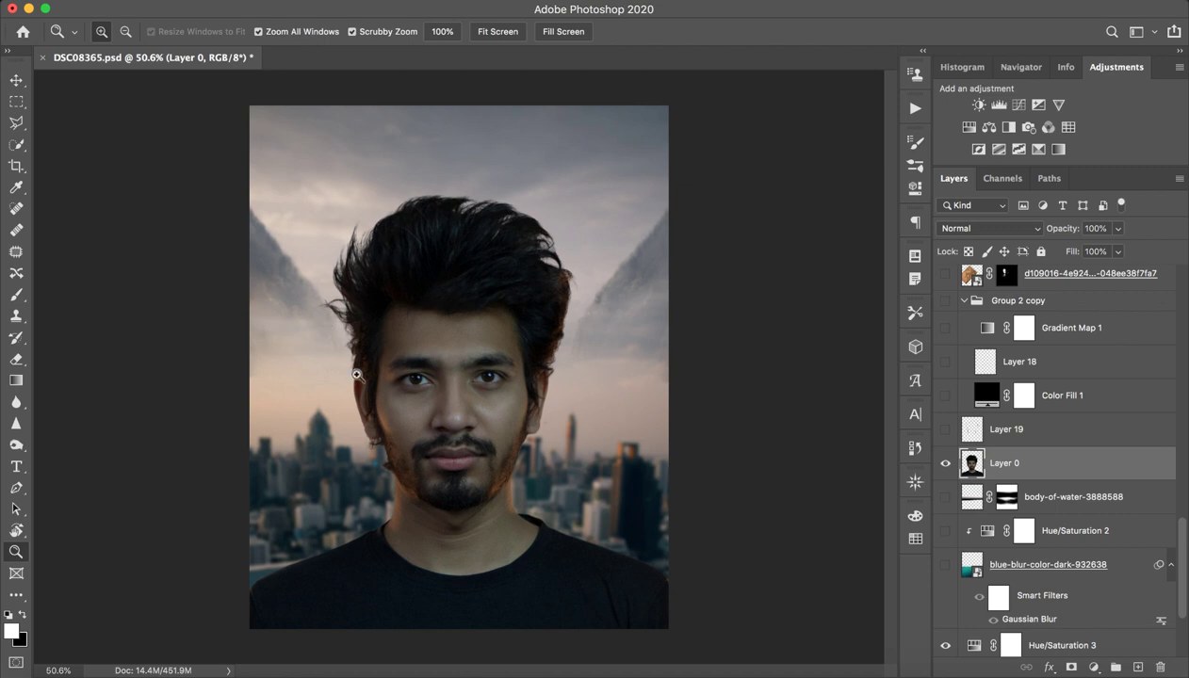
# Zoom and pan to inspect the man's hair, then reframe the whole portrait.
pyautogui.moveTo(337, 235)
pyautogui.mouseDown()
pyautogui.moveTo(414, 216)
pyautogui.moveTo(426, 200)
pyautogui.mouseUp()
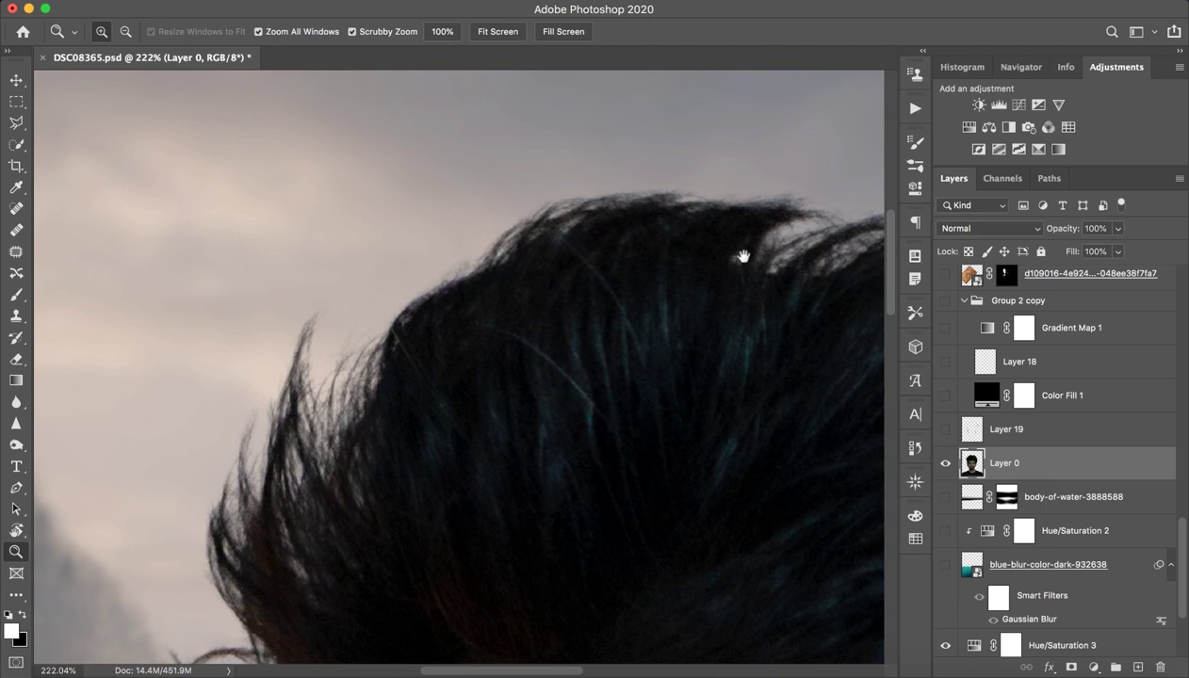
pyautogui.moveTo(737, 255); pyautogui.dragTo(412, 147)
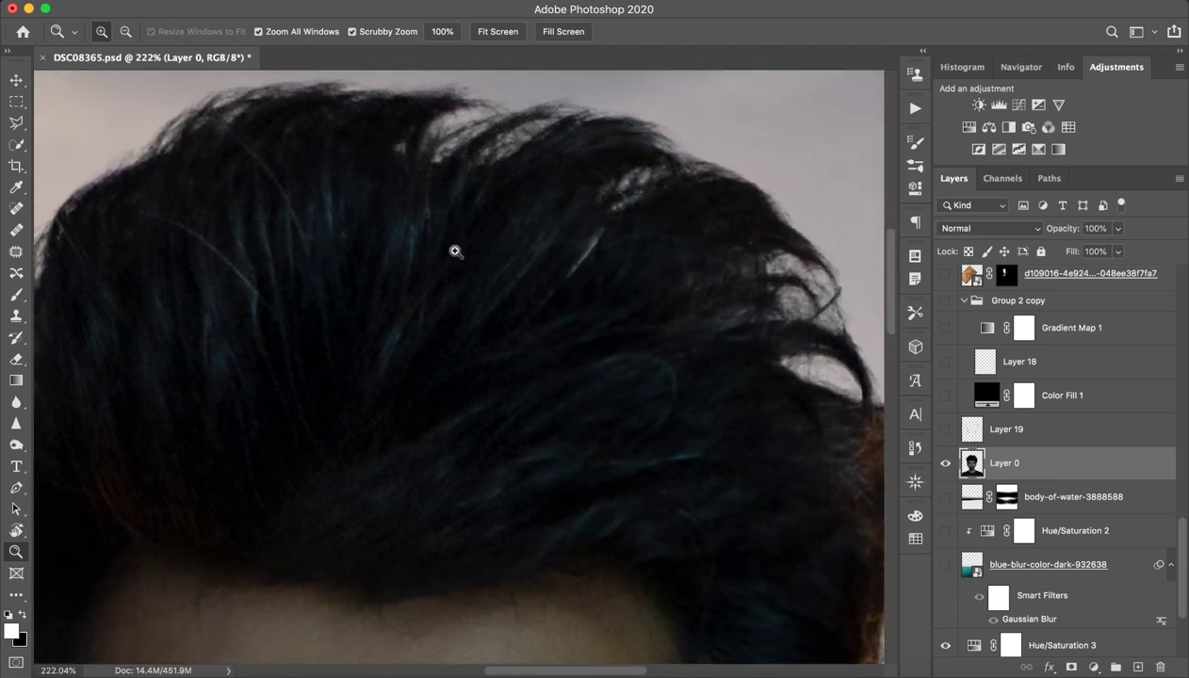
pyautogui.moveTo(515, 270); pyautogui.dragTo(424, 299)
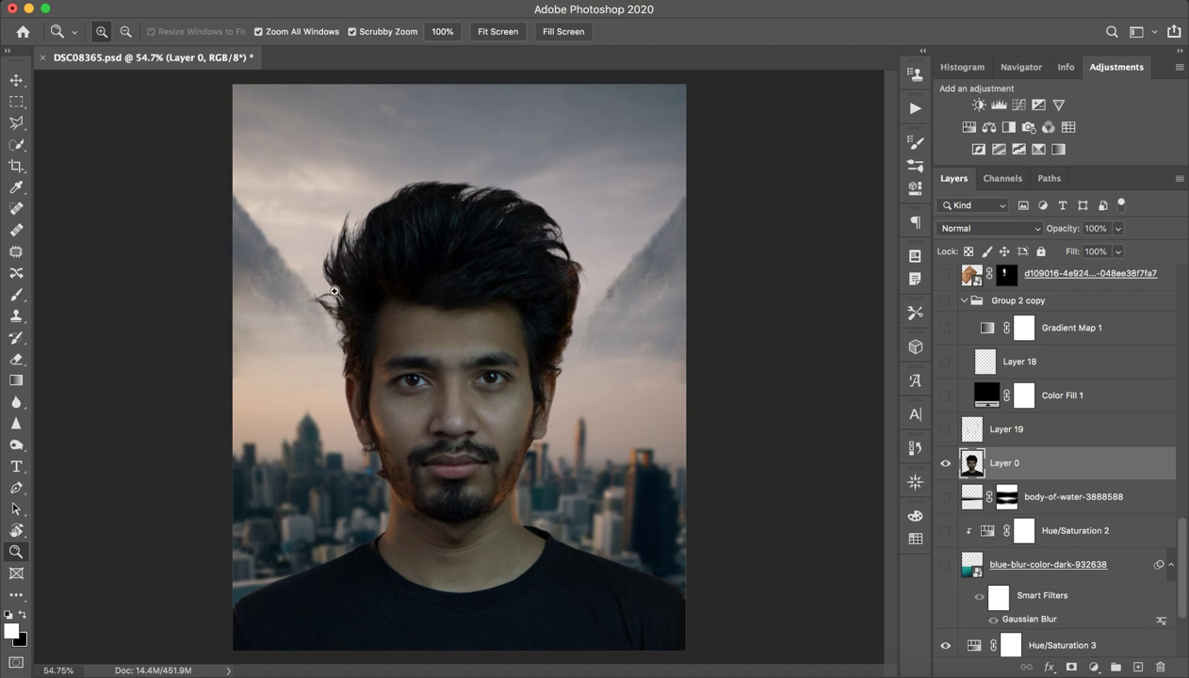
pyautogui.moveTo(348, 287)
pyautogui.mouseDown()
pyautogui.moveTo(323, 287)
pyautogui.moveTo(337, 286)
pyautogui.mouseUp()
pyautogui.moveTo(395, 262); pyautogui.dragTo(385, 265)
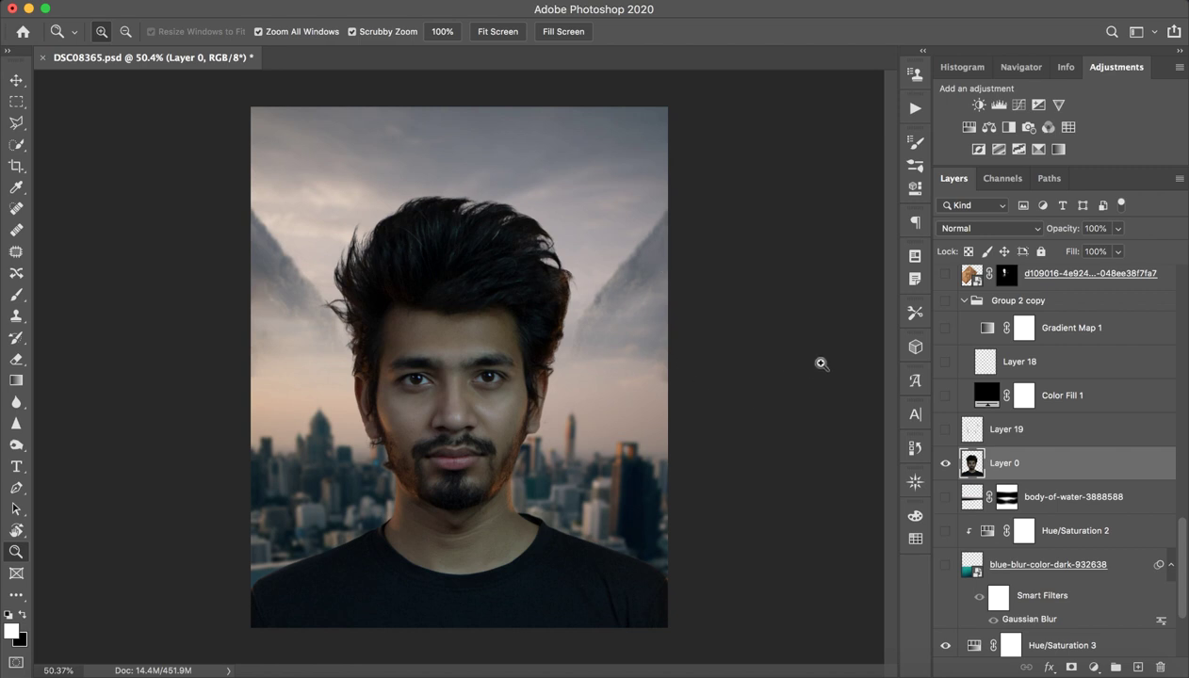
# Briefly toggle the body-of-water streak and teal blue-blur layers on and off.
pyautogui.click(944, 497)
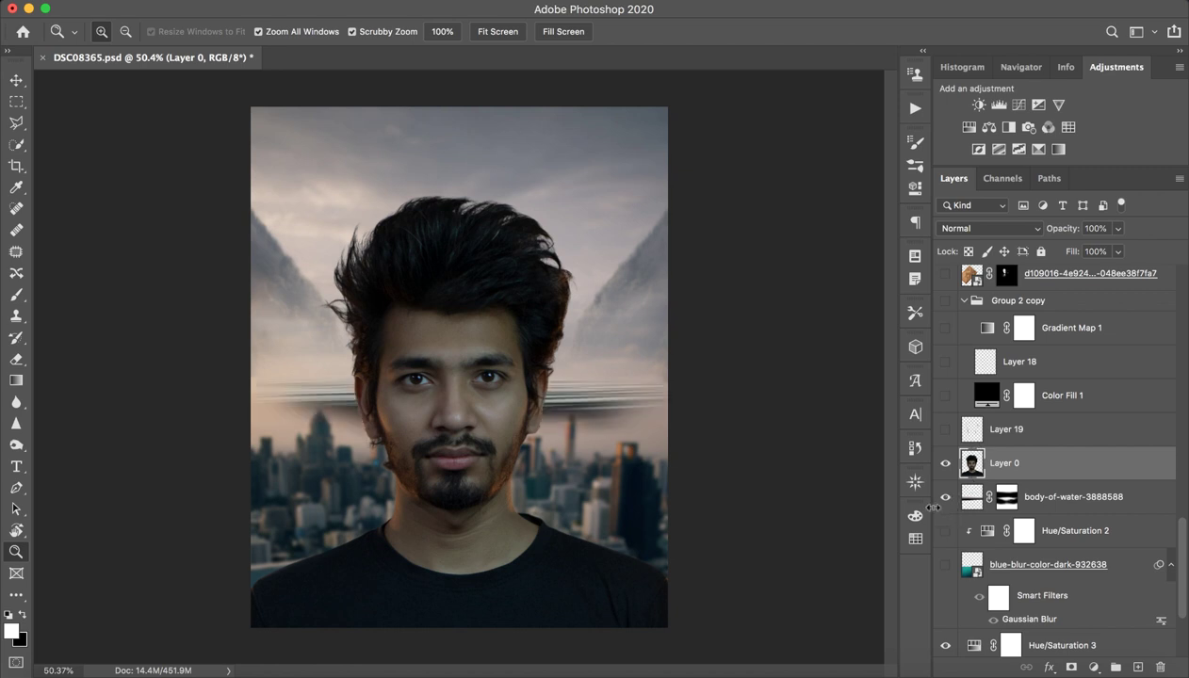
pyautogui.click(945, 496)
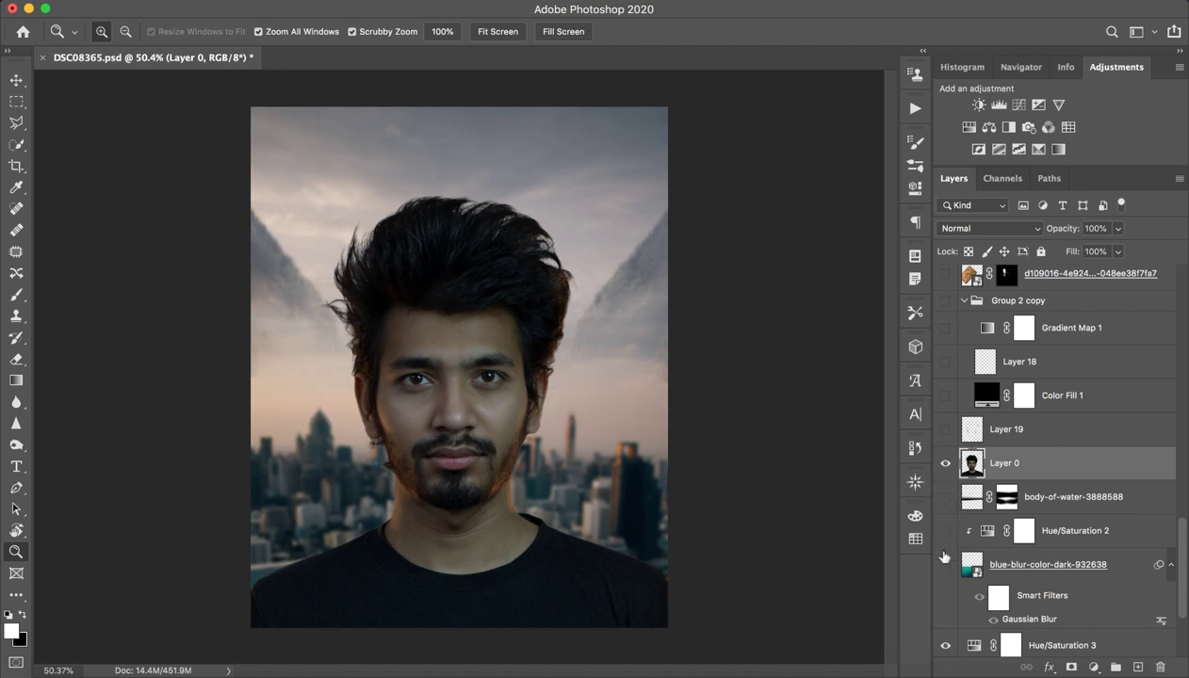
pyautogui.click(944, 564)
pyautogui.click(945, 565)
pyautogui.click(944, 498)
# Hide the teal blue-blur water layer and the city photo background.
pyautogui.click(1002, 566)
pyautogui.click(945, 565)
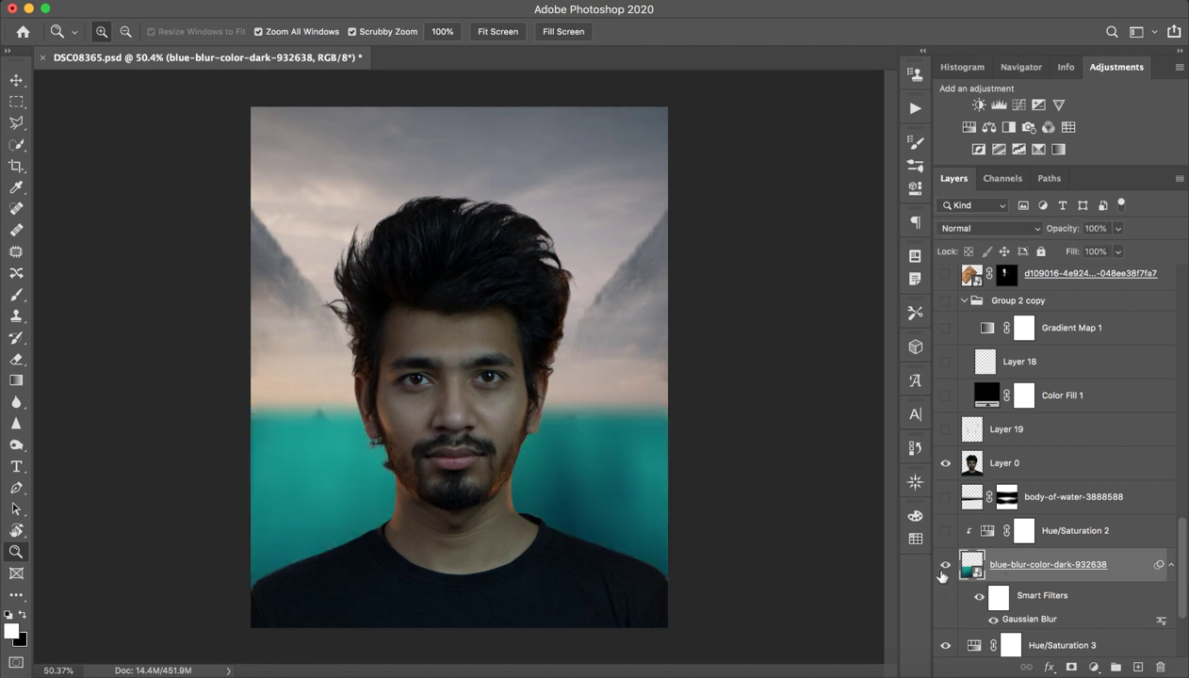
pyautogui.click(944, 565)
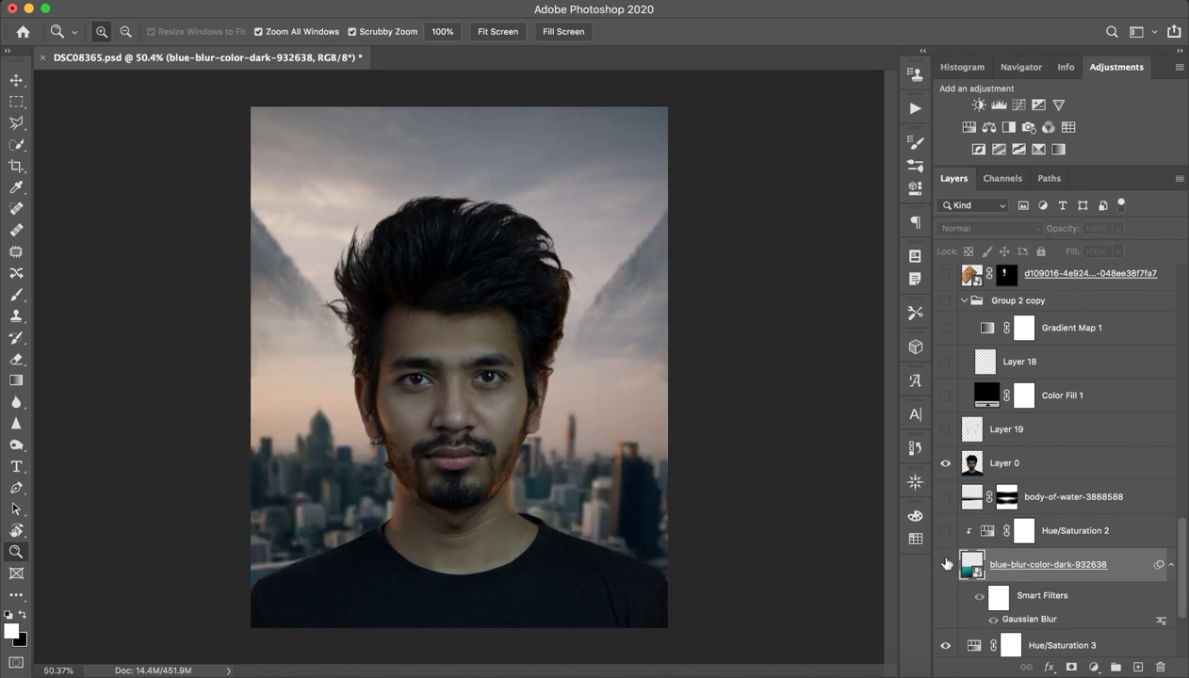
pyautogui.scroll(-2, 1004, 572)
pyautogui.scroll(-3, 1004, 573)
pyautogui.scroll(10, 998, 560)
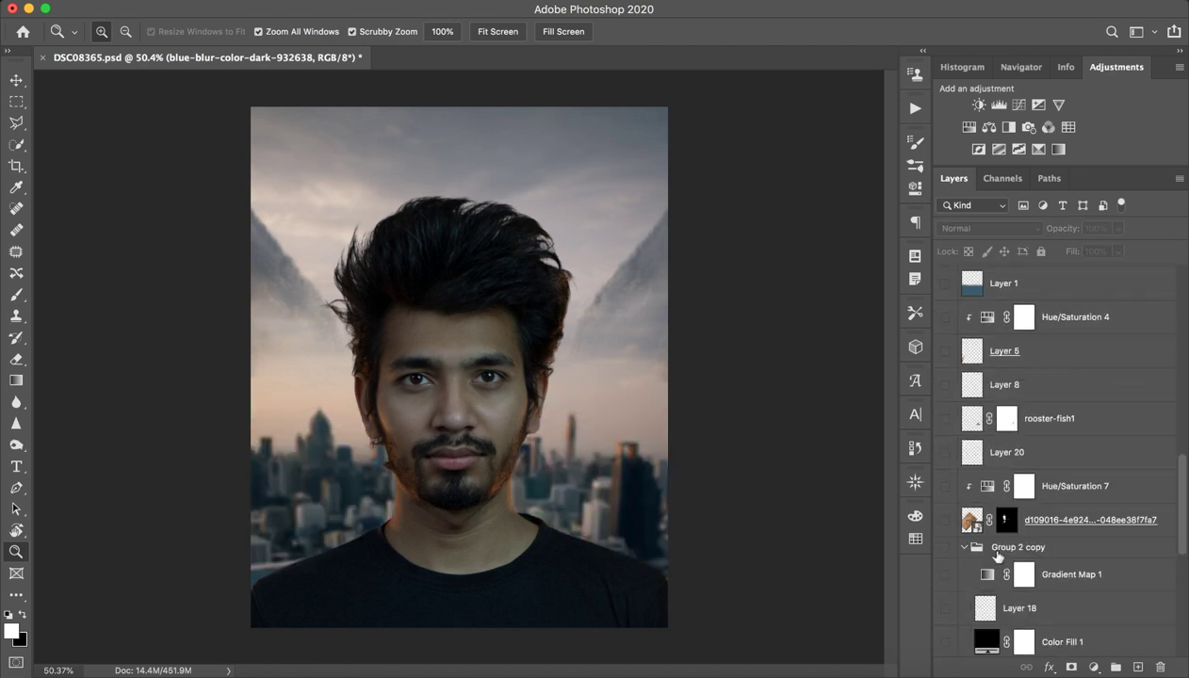
pyautogui.scroll(1, 996, 518)
pyautogui.scroll(1, 996, 452)
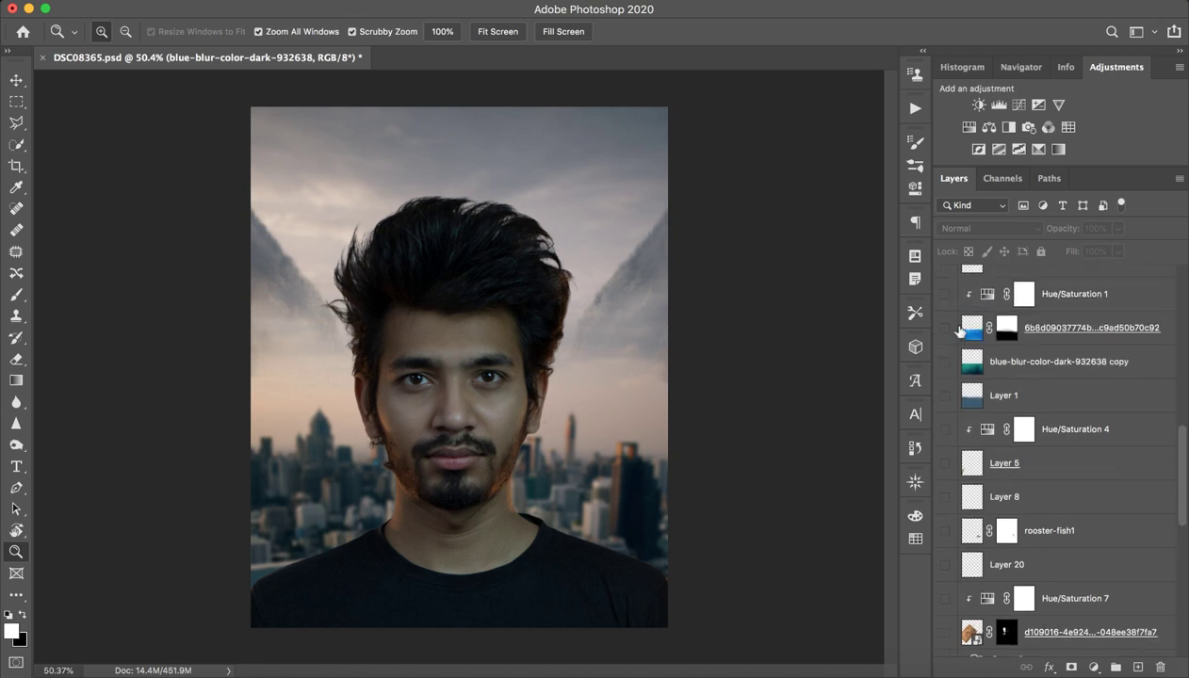
pyautogui.scroll(1, 996, 387)
pyautogui.scroll(-3, 1036, 452)
pyautogui.scroll(-10, 1083, 527)
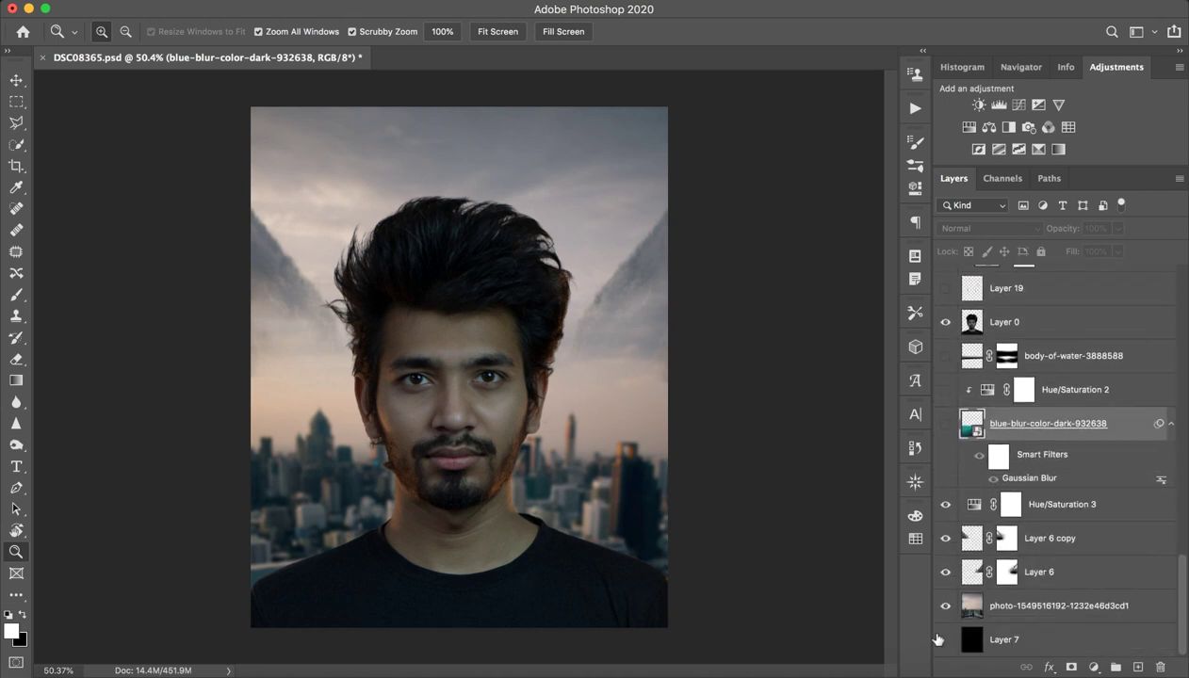
pyautogui.click(946, 605)
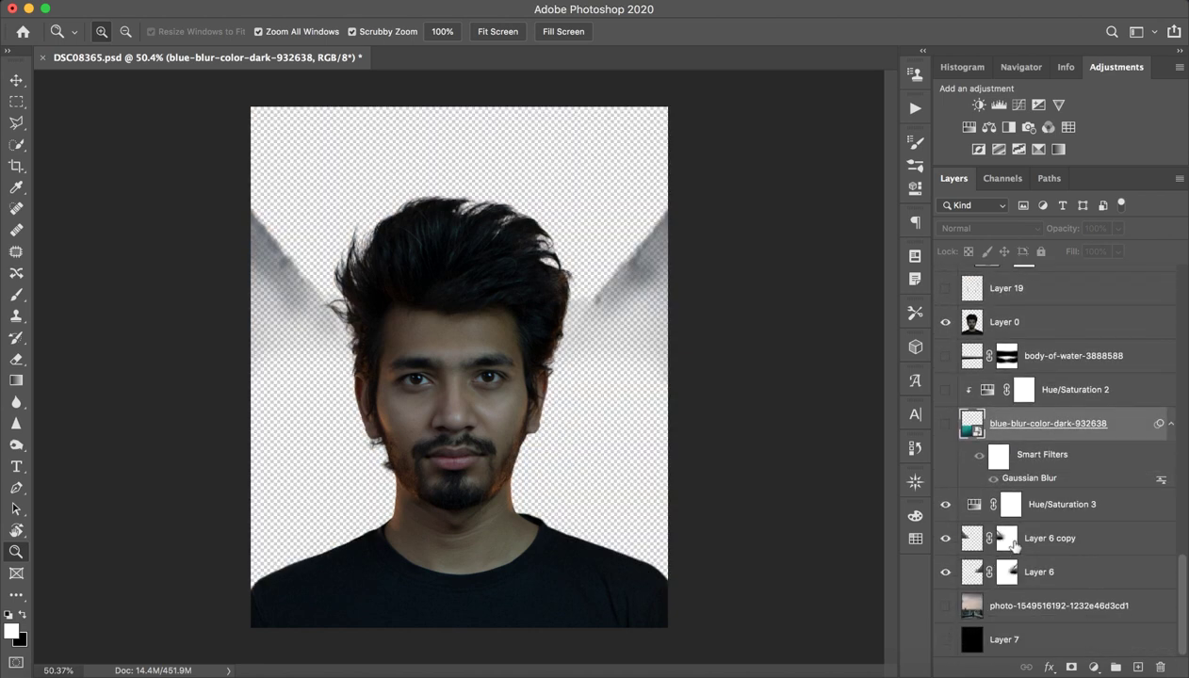
# Collapse Group 2 copy and turn on Layer 19's stray hair strands.
pyautogui.scroll(8, 1000, 538)
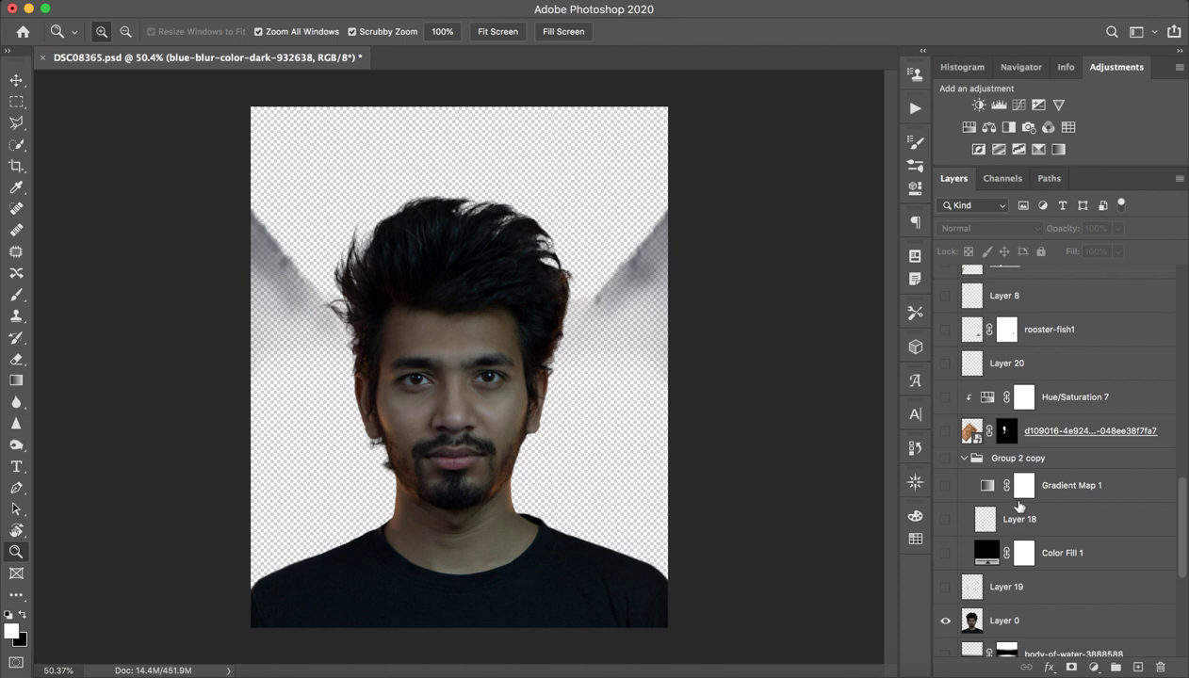
pyautogui.click(946, 458)
pyautogui.click(963, 458)
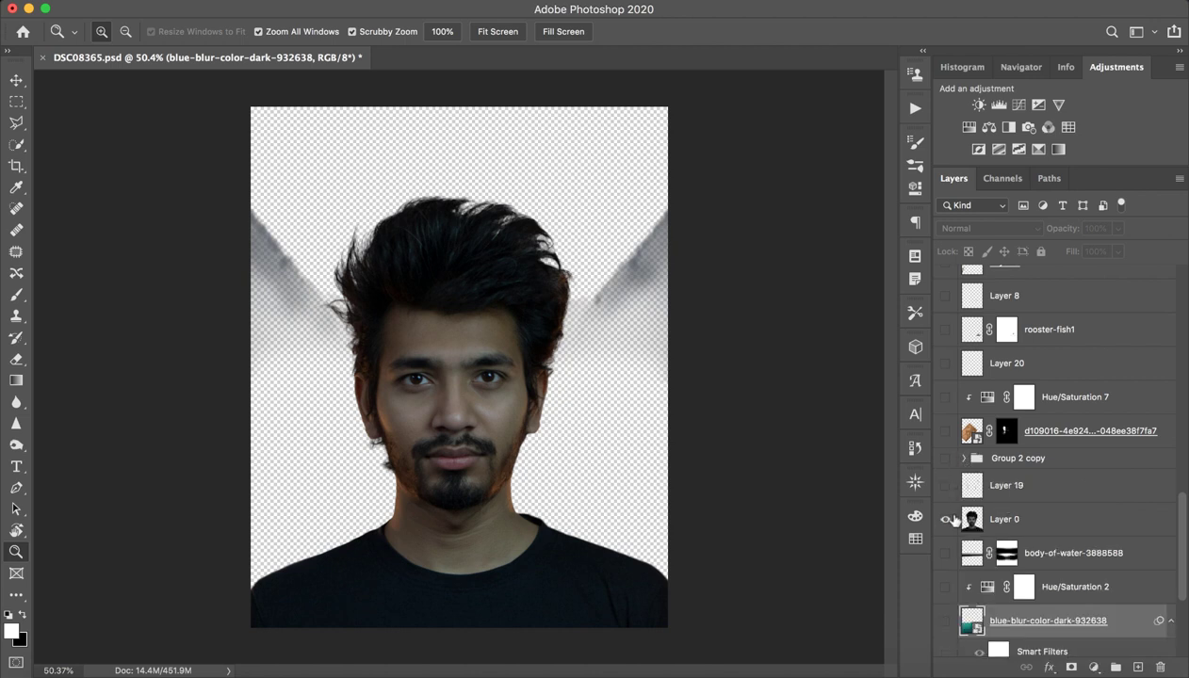
pyautogui.scroll(-1, 945, 497)
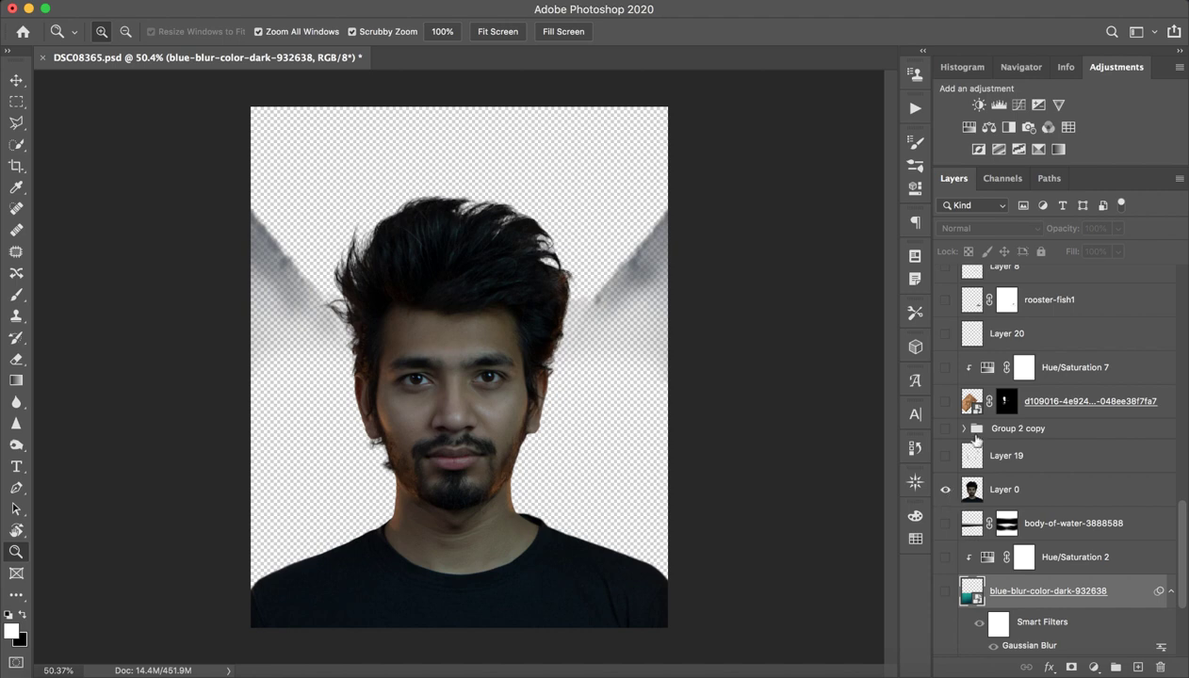
pyautogui.click(945, 456)
# Zoom in on the man's face, then back out to the whole image.
pyautogui.click(799, 373)
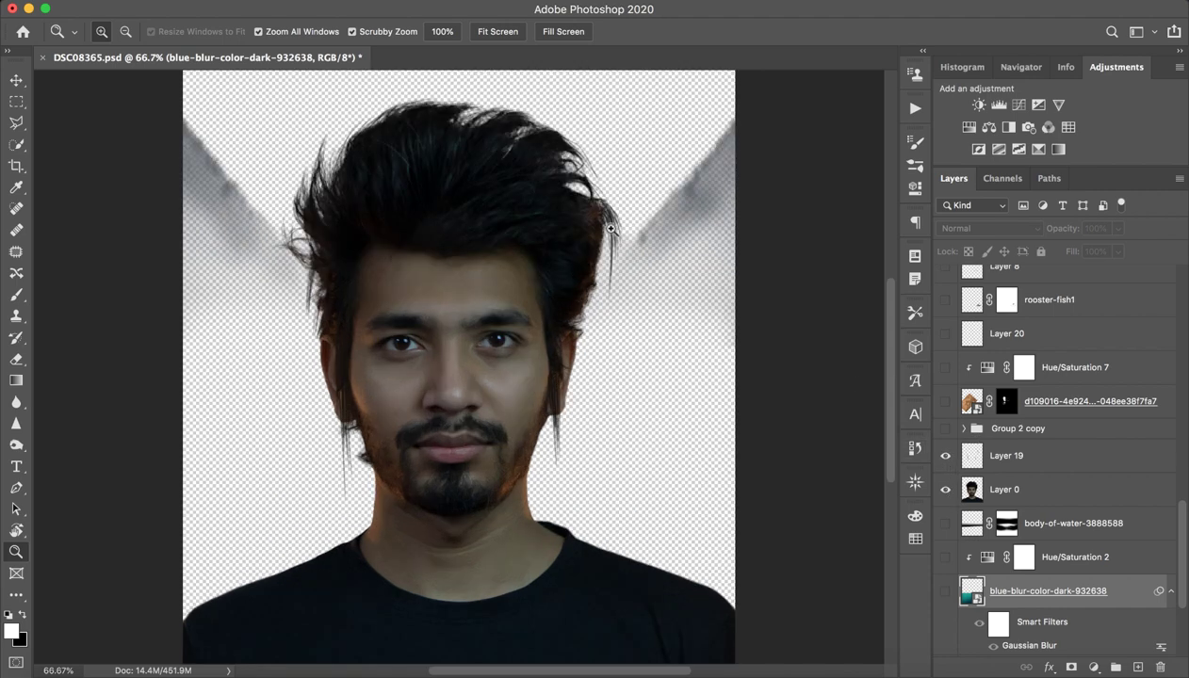
pyautogui.moveTo(405, 195); pyautogui.dragTo(374, 243)
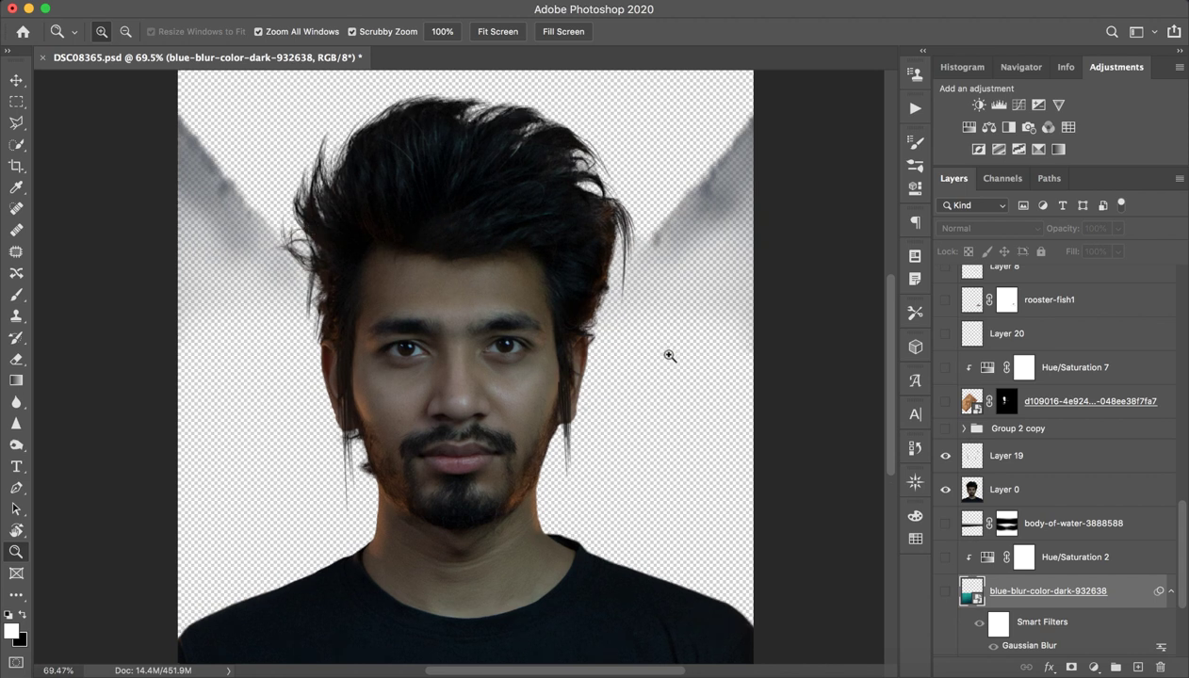
pyautogui.moveTo(521, 347)
pyautogui.mouseDown()
pyautogui.moveTo(485, 354)
pyautogui.moveTo(584, 423)
pyautogui.mouseUp()
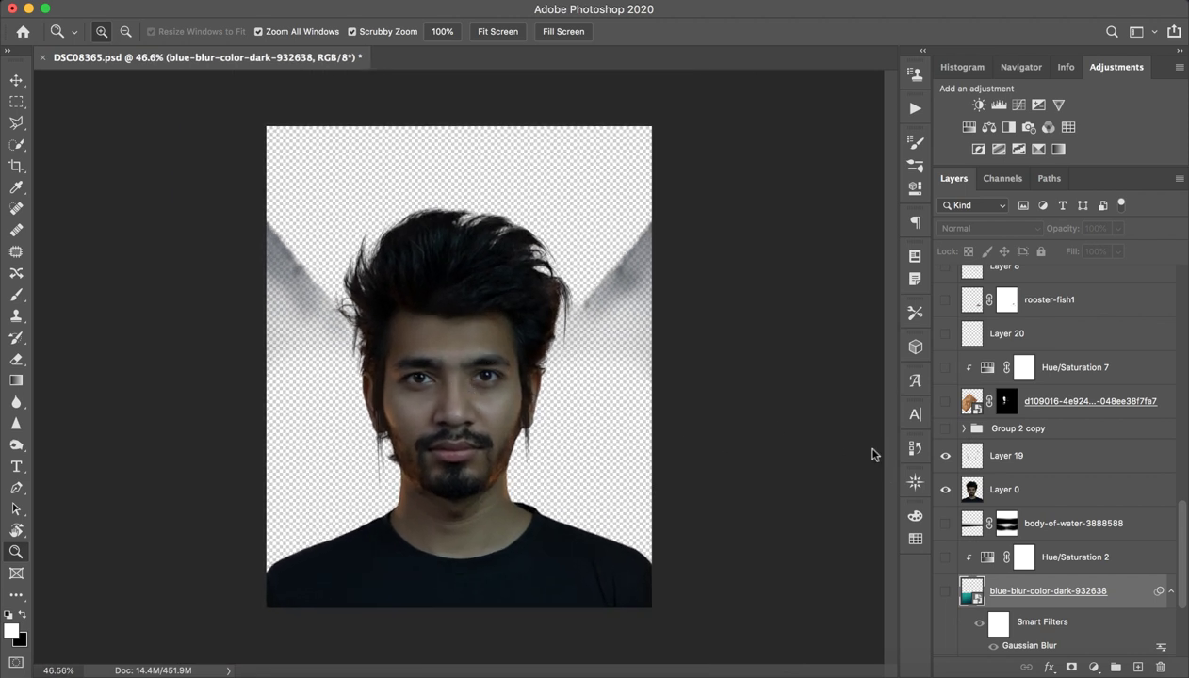
pyautogui.scroll(5, 1023, 517)
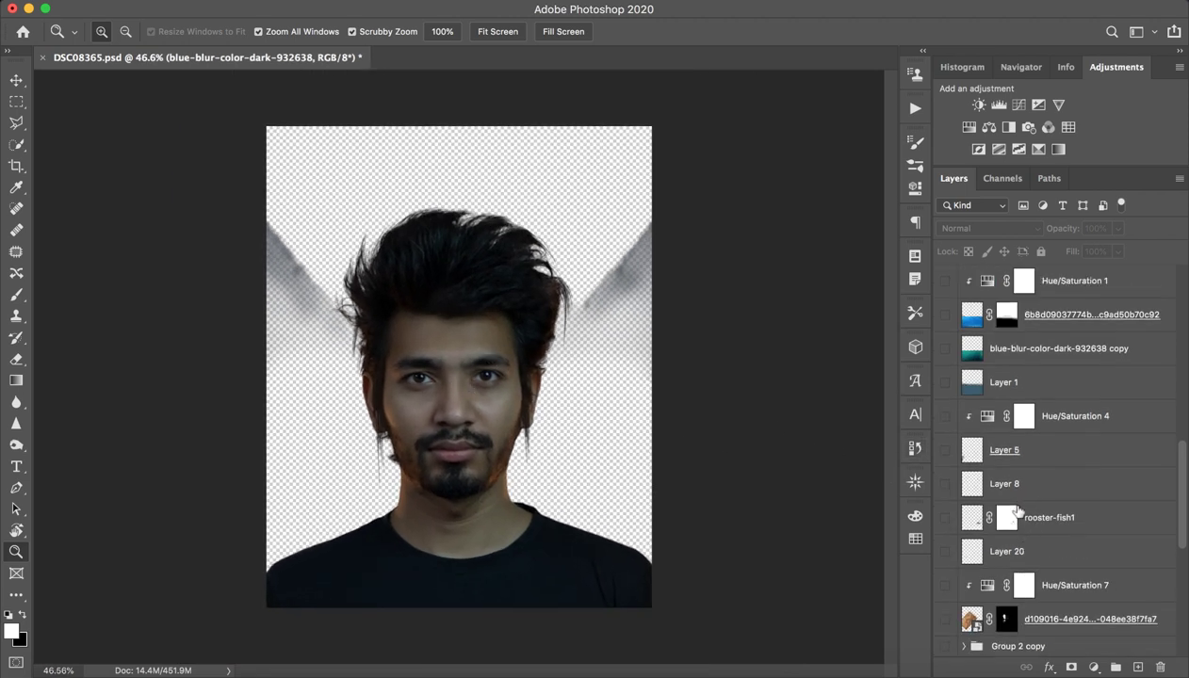
# Show the underwater photo layer and toggle its mask off and back on to compare.
pyautogui.scroll(1, 1003, 513)
pyautogui.scroll(1, 1000, 518)
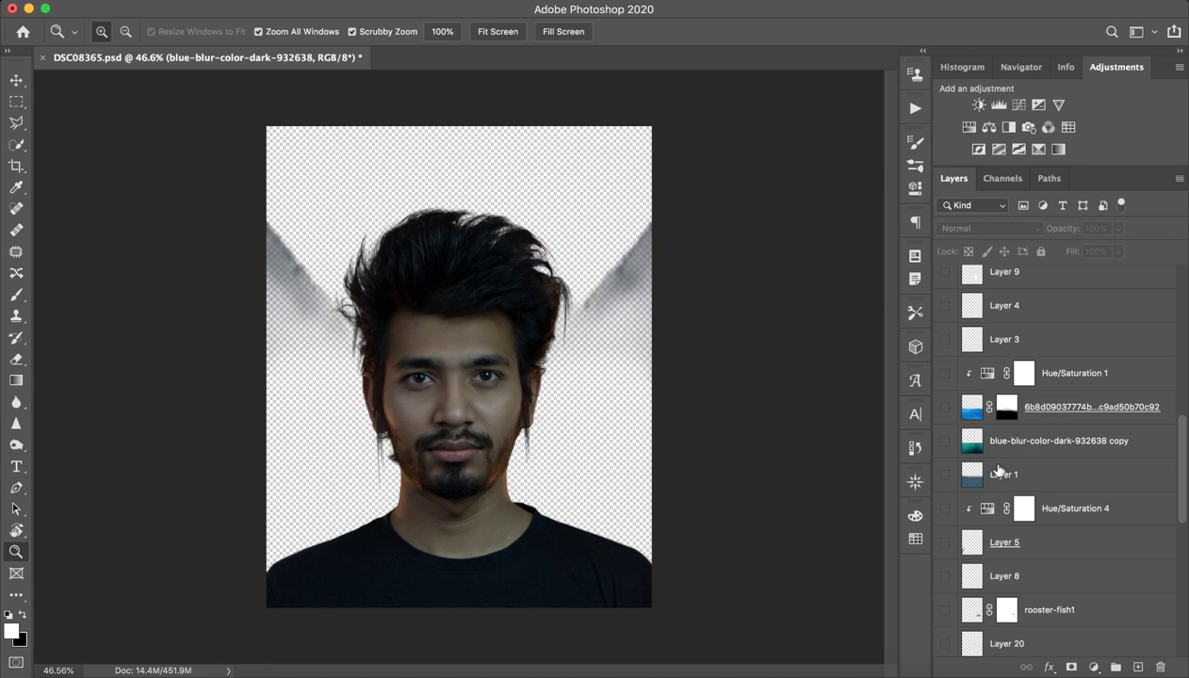
pyautogui.scroll(1, 998, 471)
pyautogui.scroll(1, 998, 462)
pyautogui.scroll(1, 1001, 452)
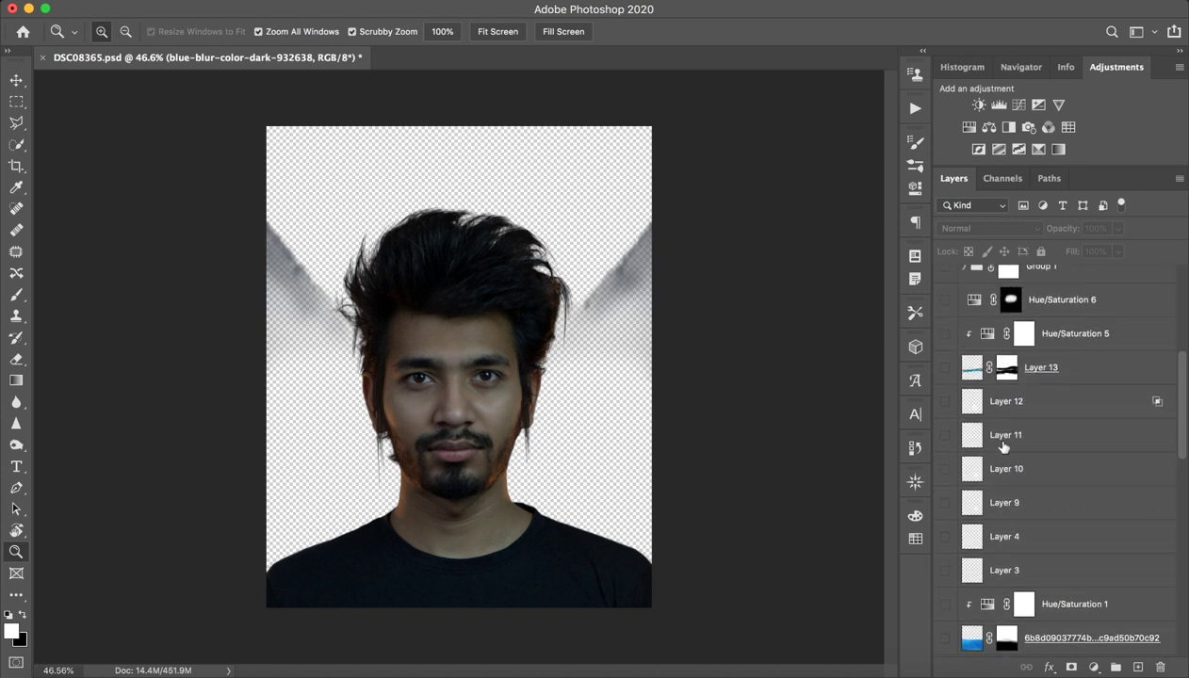
pyautogui.scroll(-1, 1008, 480)
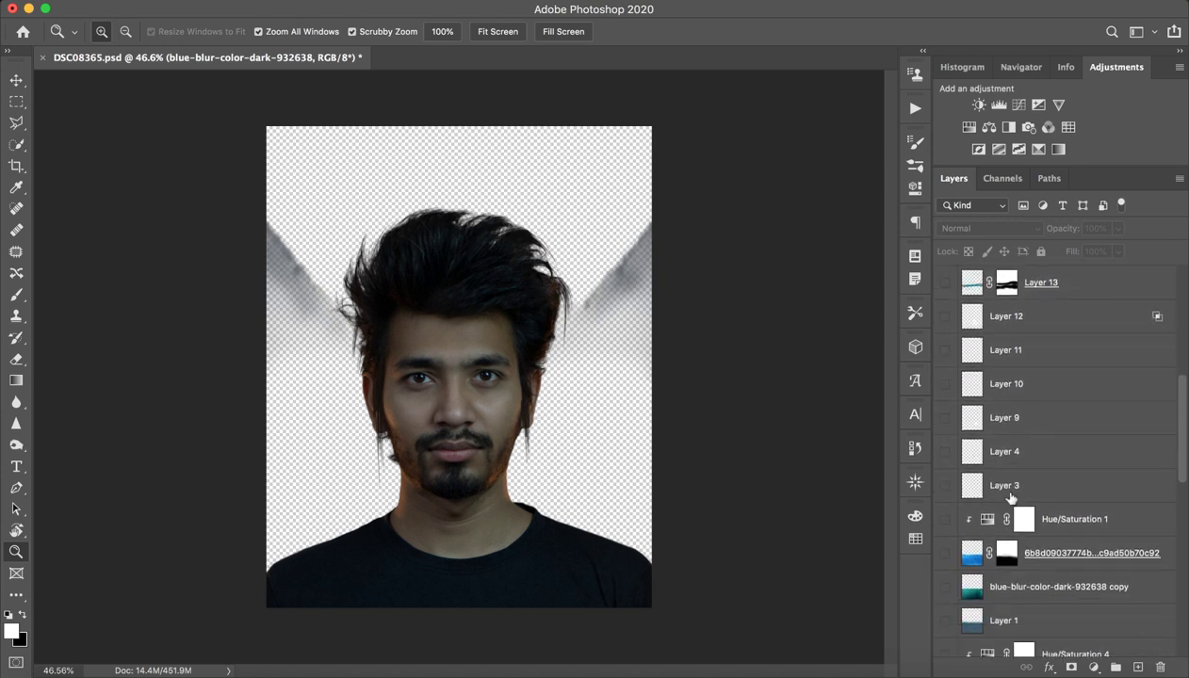
pyautogui.click(943, 541)
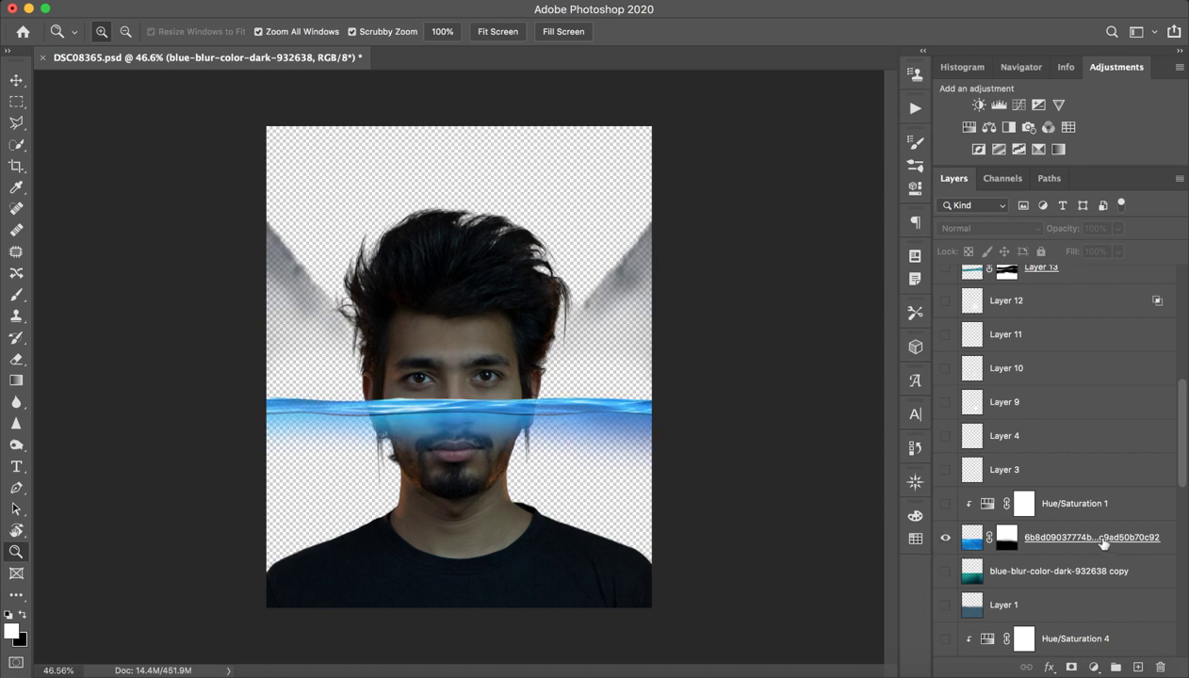
pyautogui.click(1004, 539)
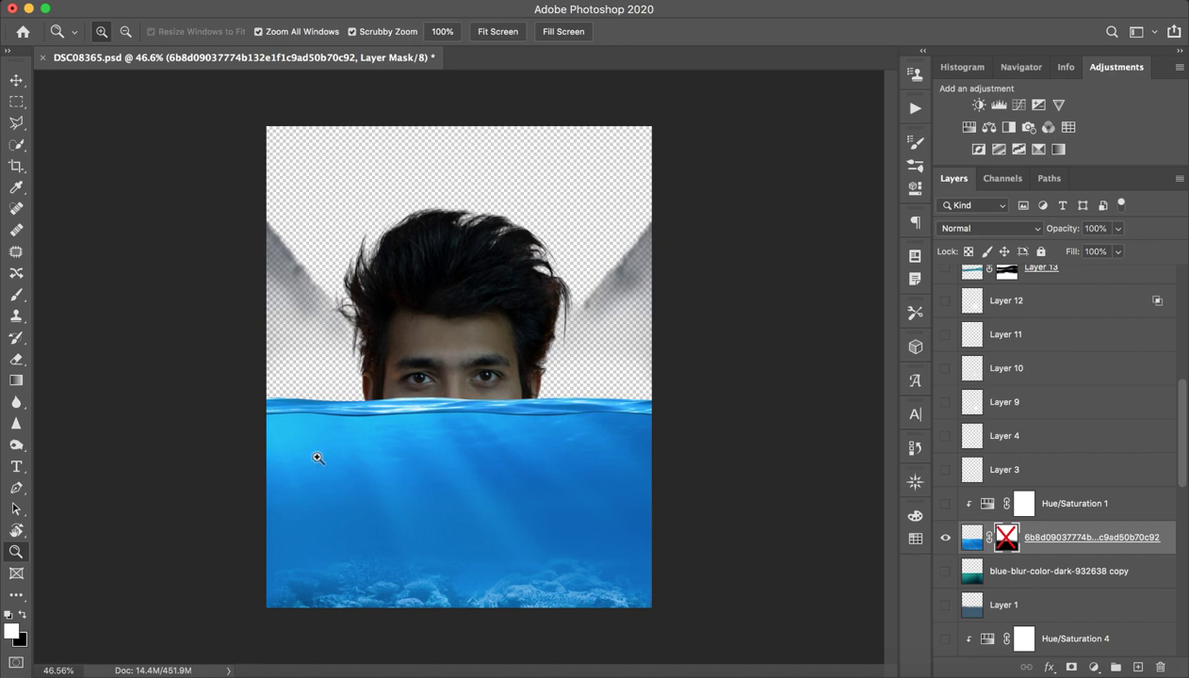
pyautogui.keyDown('shift'); pyautogui.click(1007, 537); pyautogui.keyUp('shift')
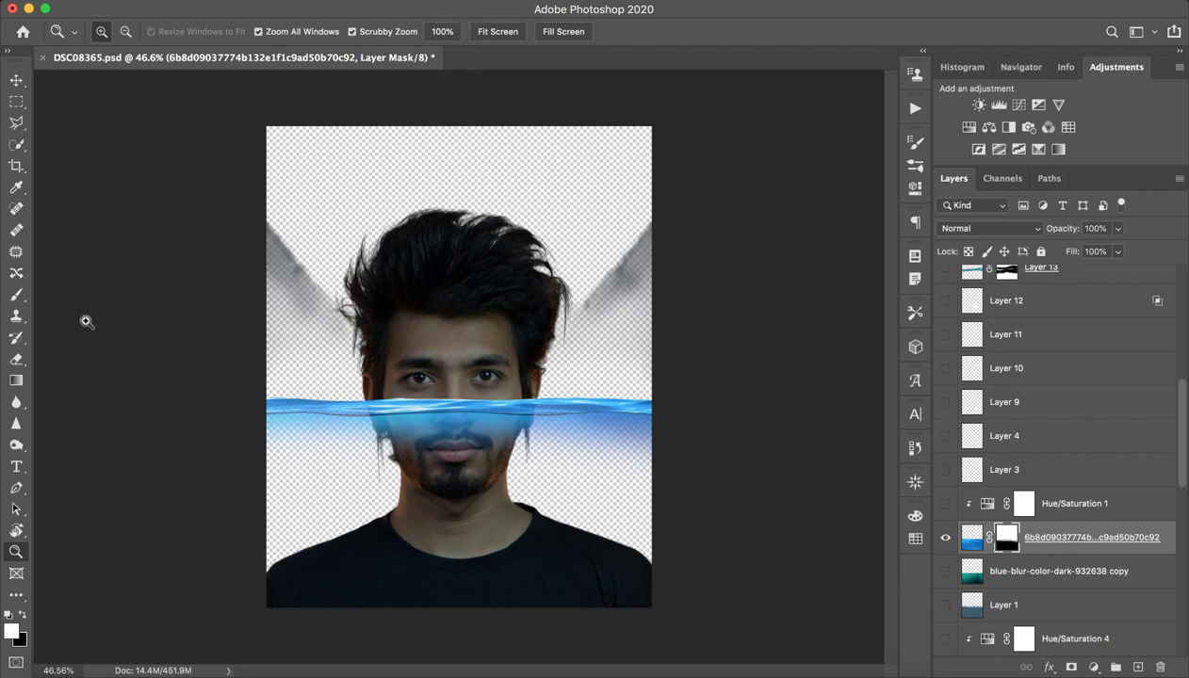
# Set up a very large black brush and preview the water without its mask.
pyautogui.click(16, 295)
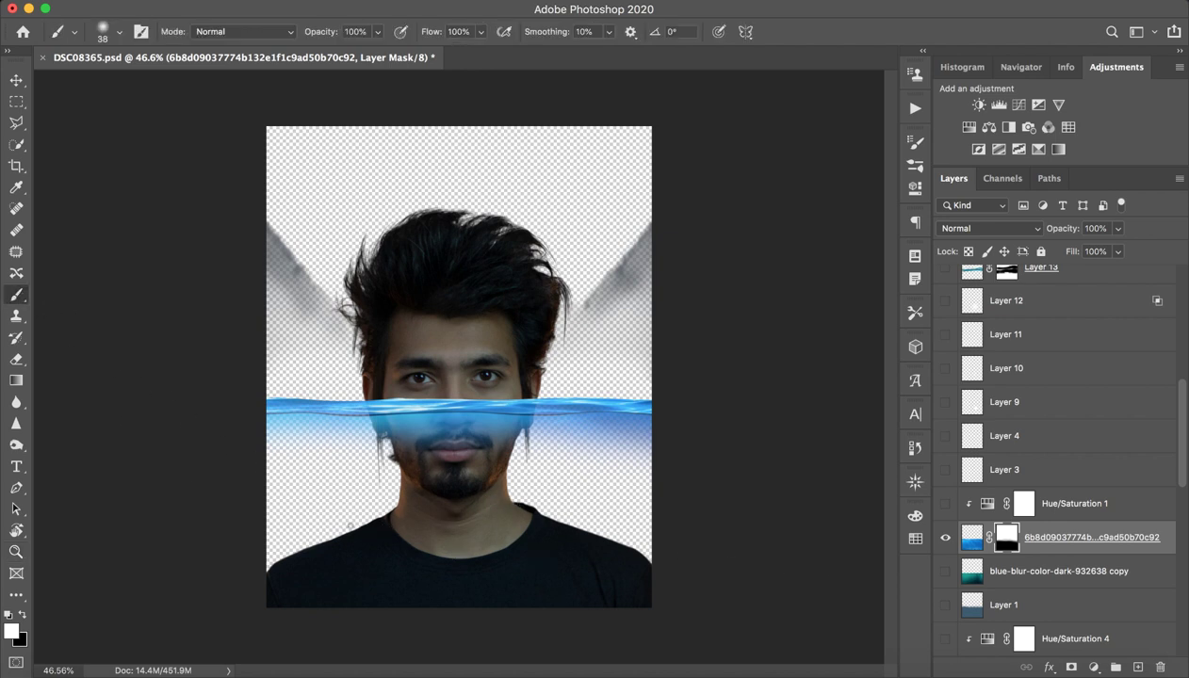
pyautogui.moveTo(349, 524); pyautogui.dragTo(412, 546)
pyautogui.press('x')
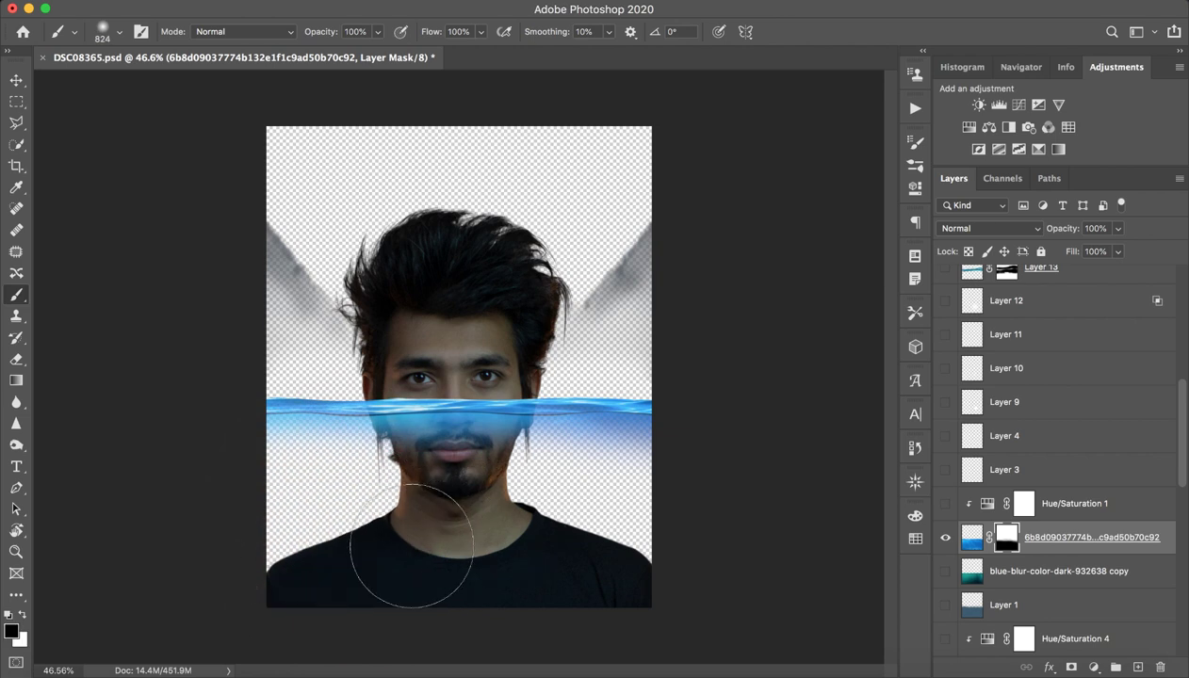
pyautogui.moveTo(311, 423); pyautogui.dragTo(687, 415)
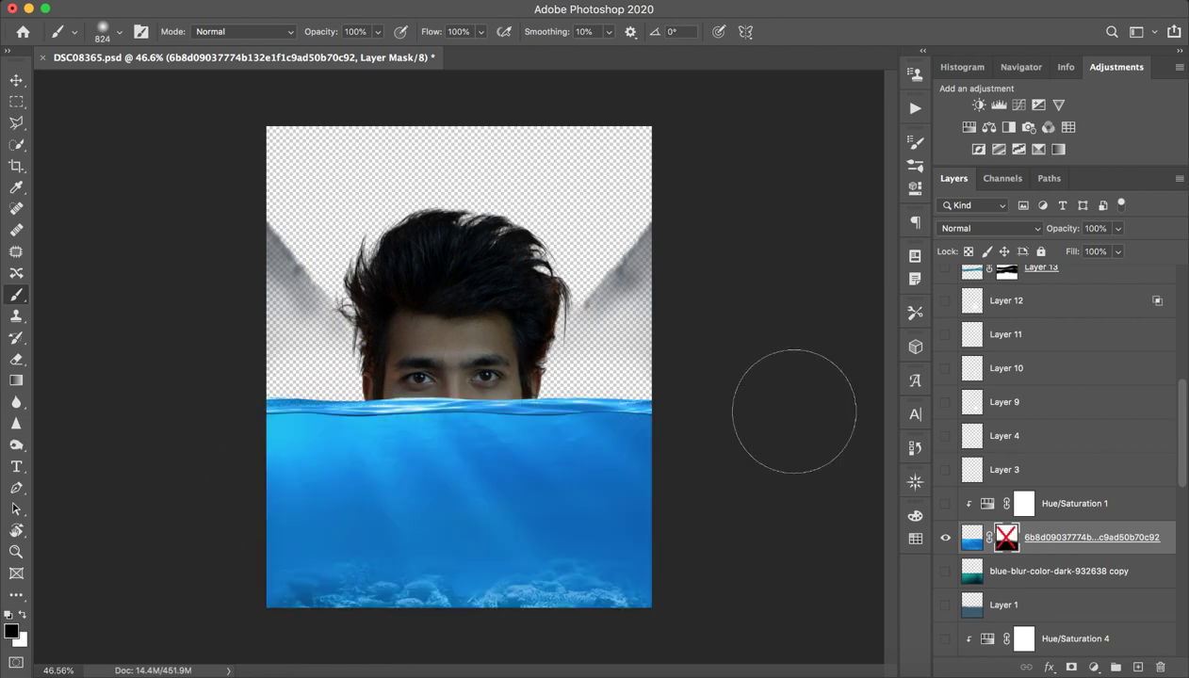
pyautogui.keyDown('shift'); pyautogui.click(1006, 537); pyautogui.keyUp('shift')
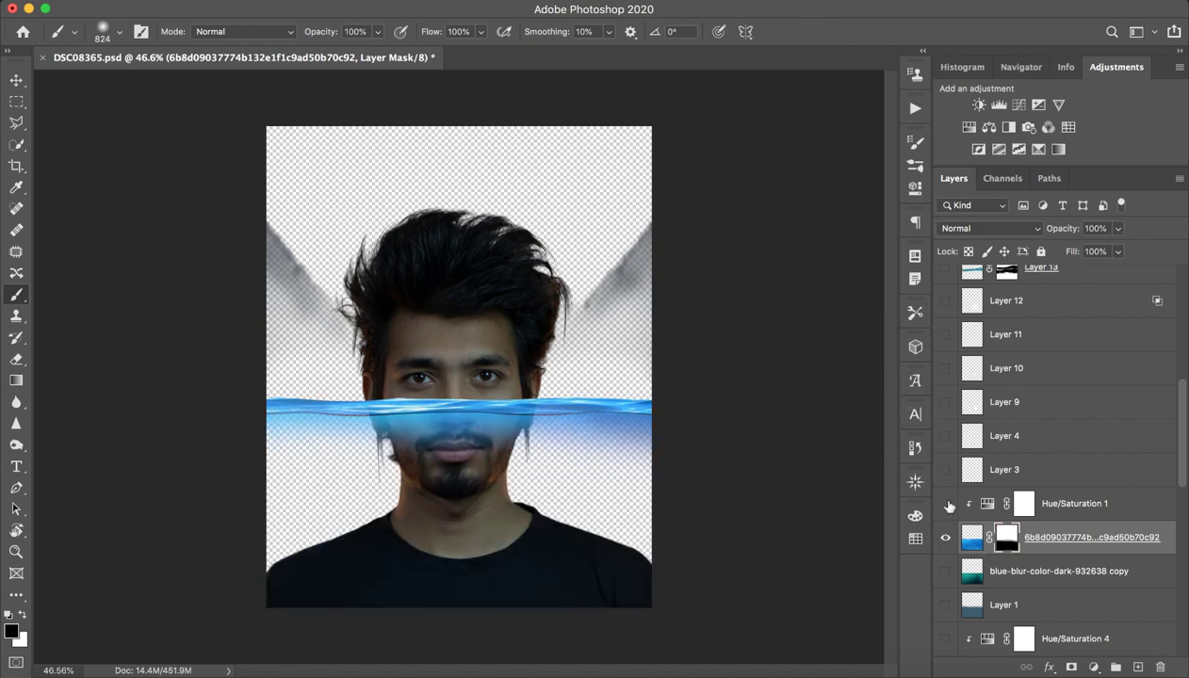
# Enable Hue/Saturation 1 and lower its Saturation to -44.
pyautogui.click(946, 504)
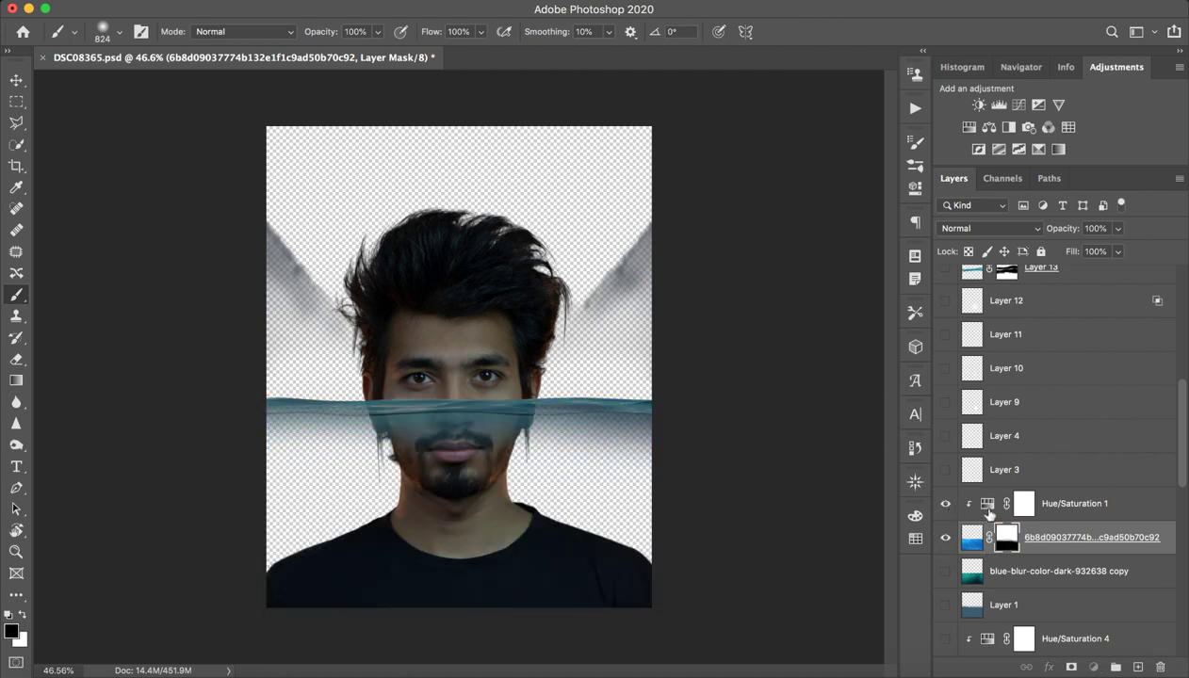
pyautogui.doubleClick(987, 504)
pyautogui.moveTo(736, 279)
pyautogui.mouseDown()
pyautogui.moveTo(810, 280)
pyautogui.moveTo(702, 280)
pyautogui.moveTo(810, 279)
pyautogui.moveTo(742, 280)
pyautogui.moveTo(805, 315)
pyautogui.moveTo(738, 315)
pyautogui.mouseUp()
pyautogui.click(870, 135)
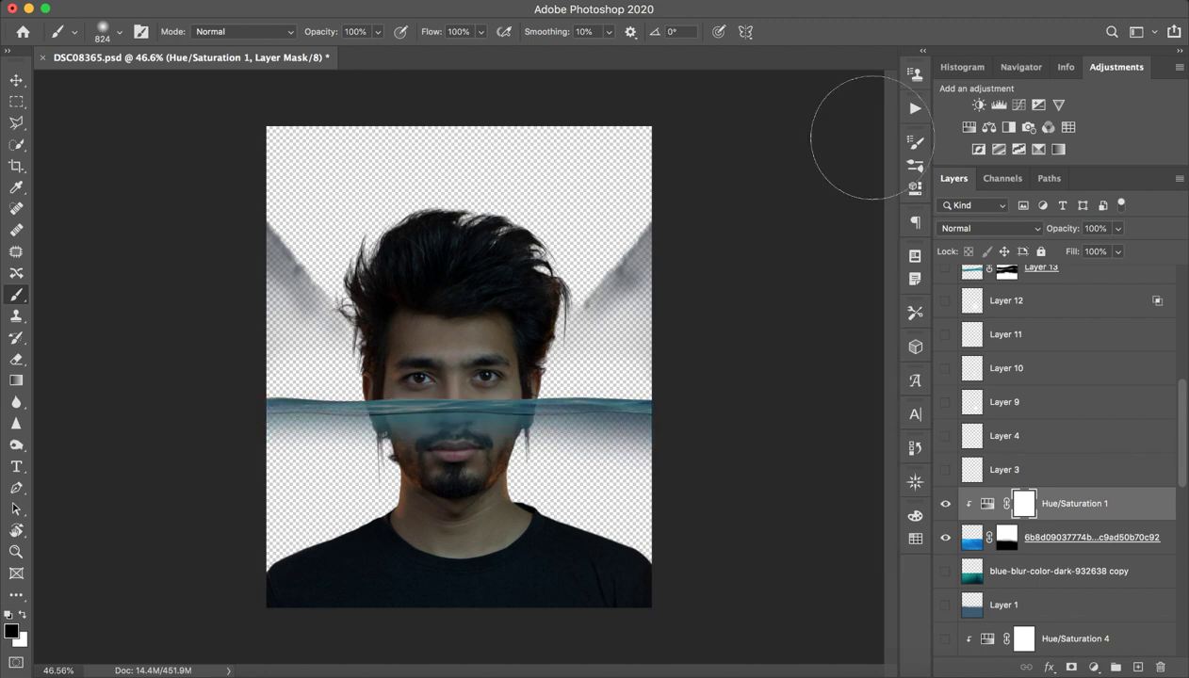
# Show and select the blue-blur-color-dark-932638 copy layer, dismissing stray text and rename prompts.
pyautogui.scroll(-4, 1004, 457)
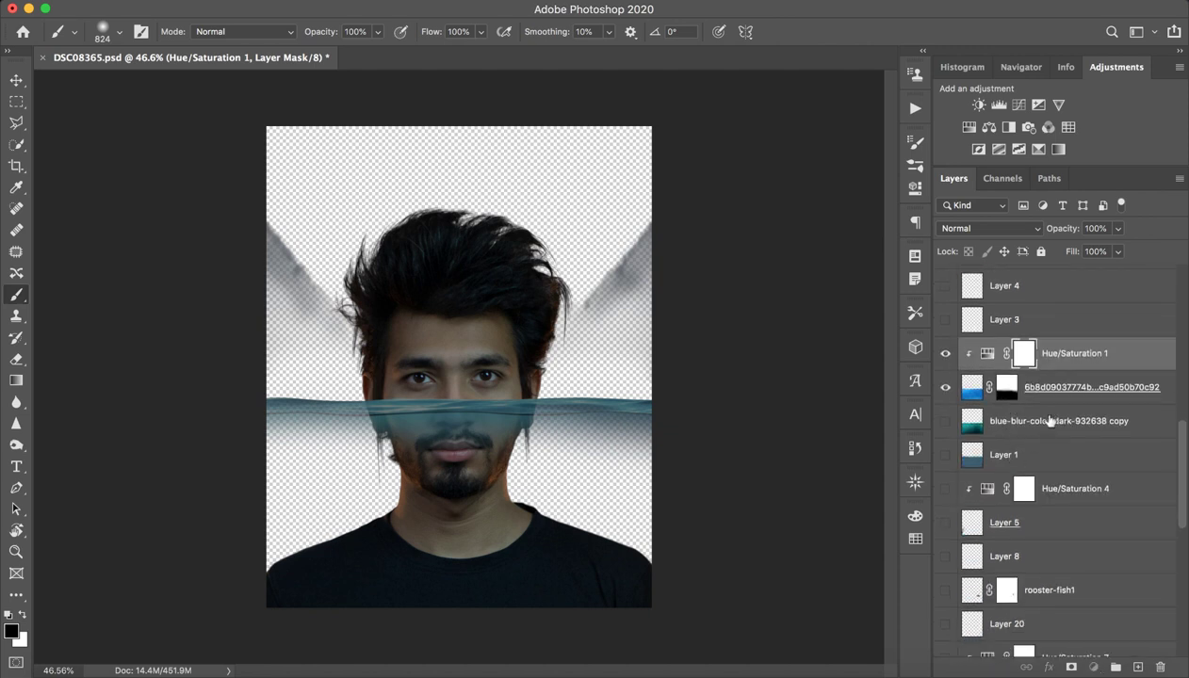
pyautogui.click(1004, 421)
pyautogui.click(945, 421)
pyautogui.click(915, 415)
pyautogui.click(870, 408)
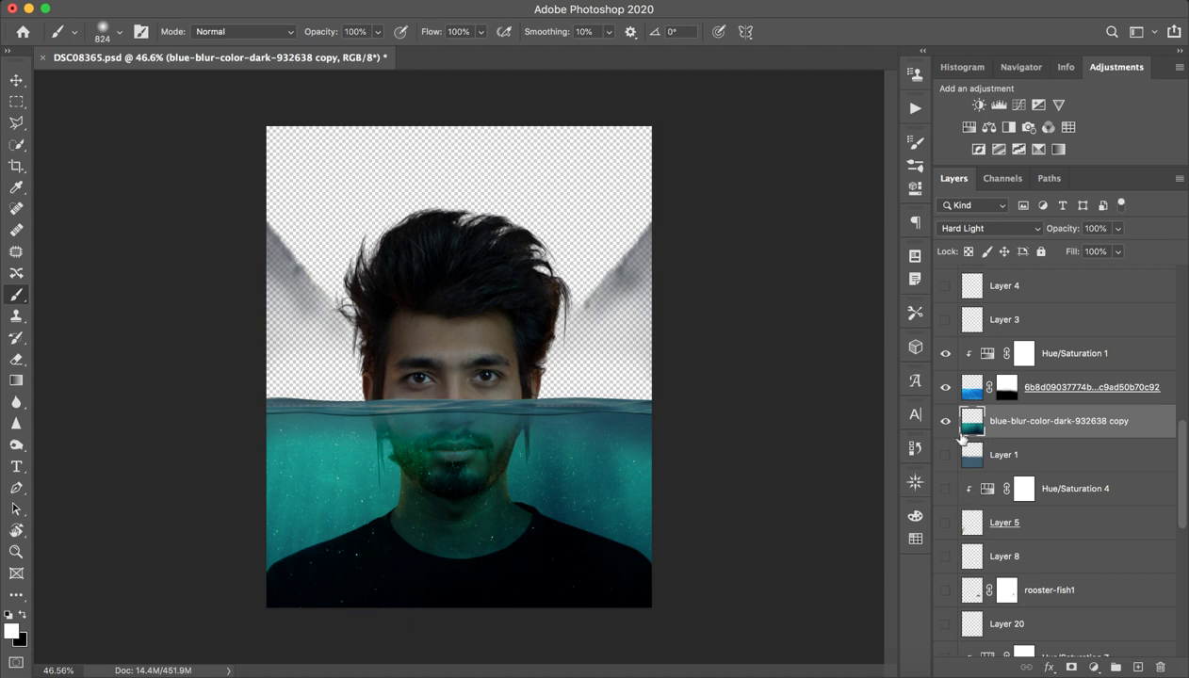
pyautogui.doubleClick(1067, 424)
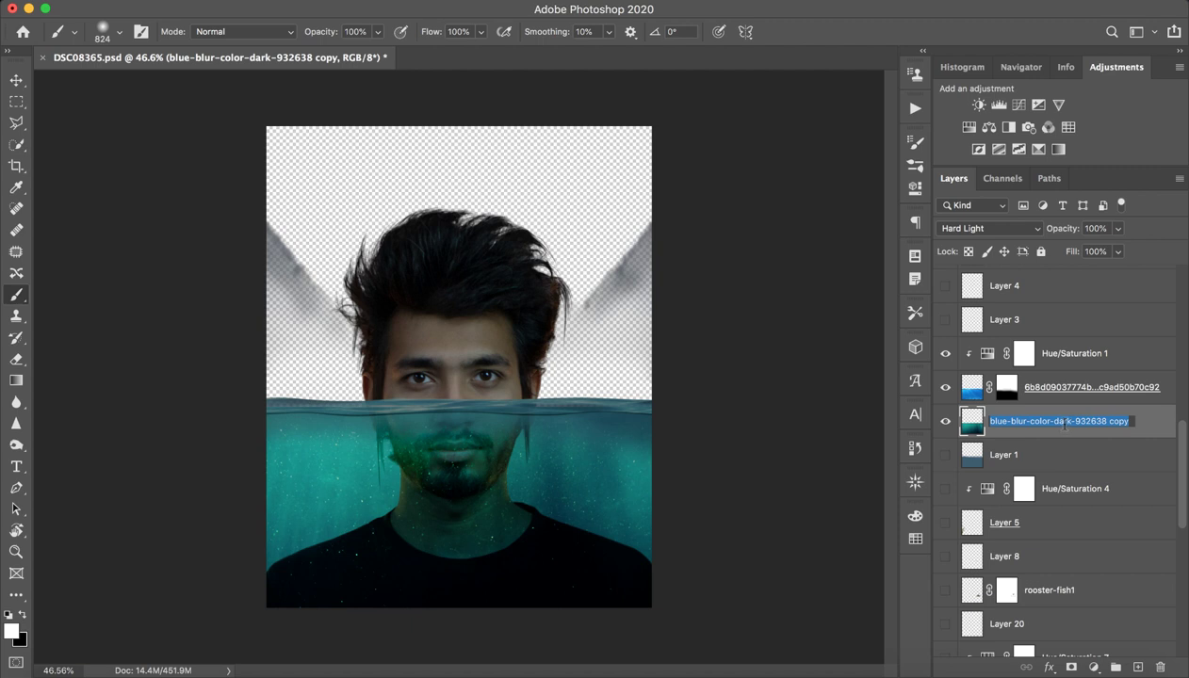
pyautogui.click(1057, 470)
pyautogui.click(1061, 462)
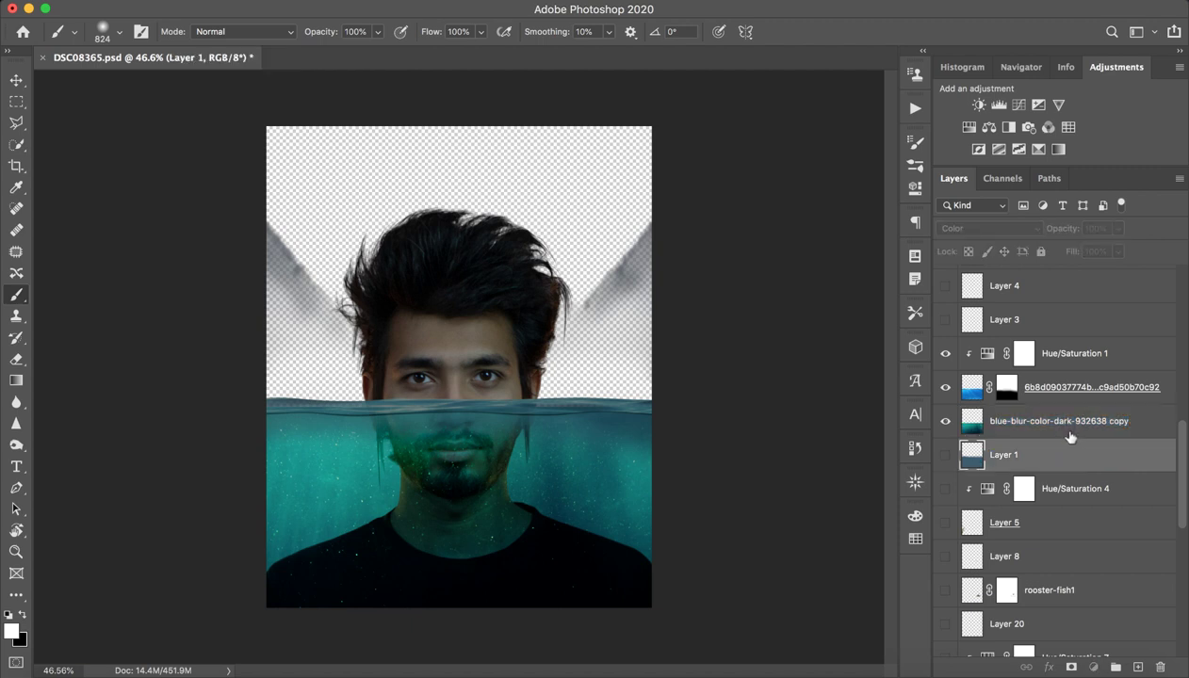
pyautogui.click(1068, 429)
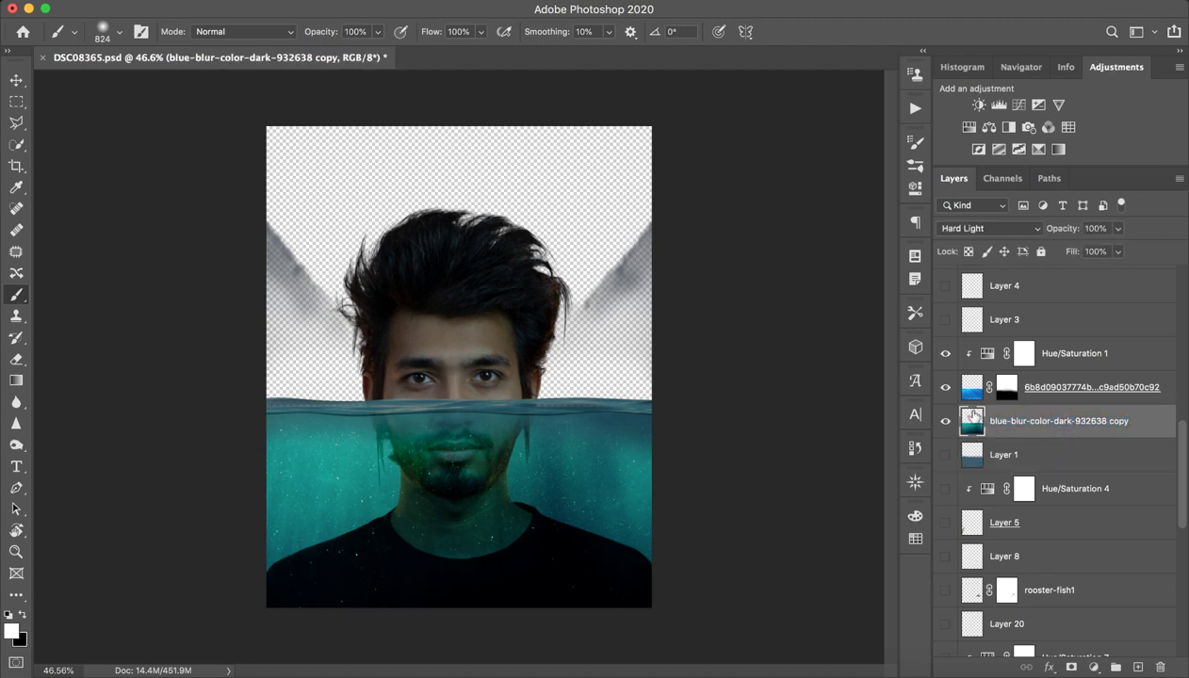
# Compare the teal layer on and off, blend it in Hard Light, and shrink the brush.
pyautogui.click(945, 421)
pyautogui.click(945, 422)
pyautogui.click(946, 422)
pyautogui.click(944, 422)
pyautogui.click(984, 228)
pyautogui.click(970, 26)
pyautogui.moveTo(397, 437); pyautogui.dragTo(301, 443)
pyautogui.scroll(-3, 1036, 612)
# Show the sky-and-city background photo layer.
pyautogui.scroll(-3, 1036, 613)
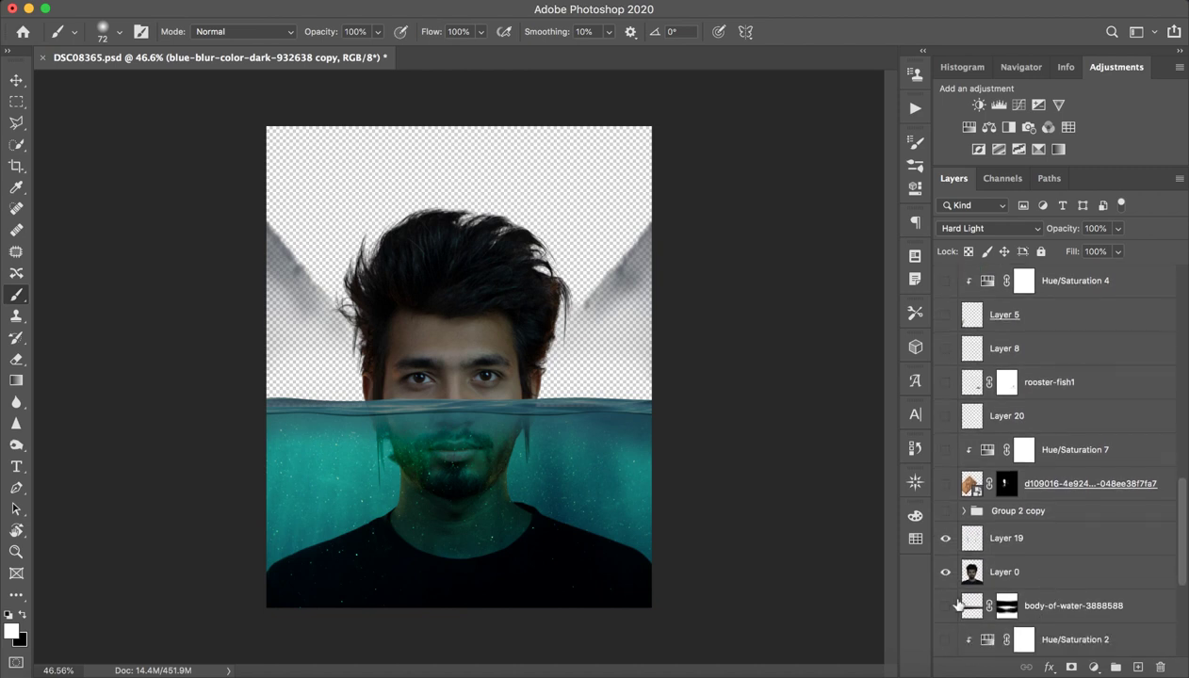
pyautogui.scroll(-3, 1036, 612)
pyautogui.scroll(-3, 947, 627)
pyautogui.click(944, 606)
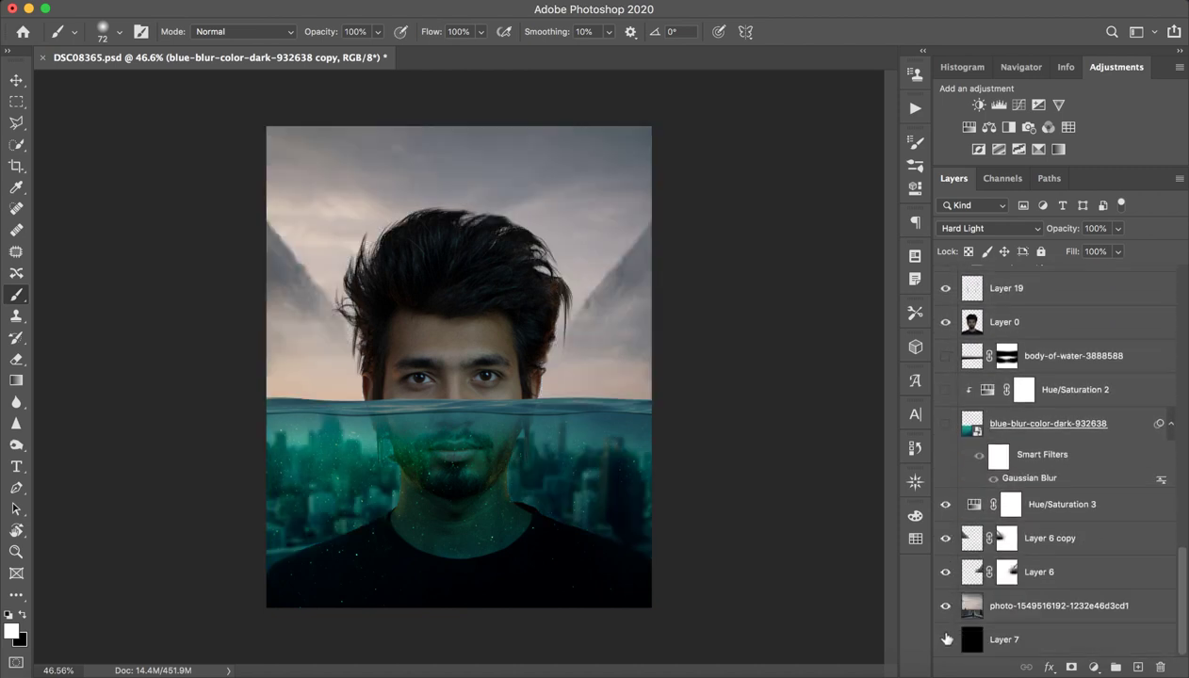
pyautogui.scroll(5, 1117, 466)
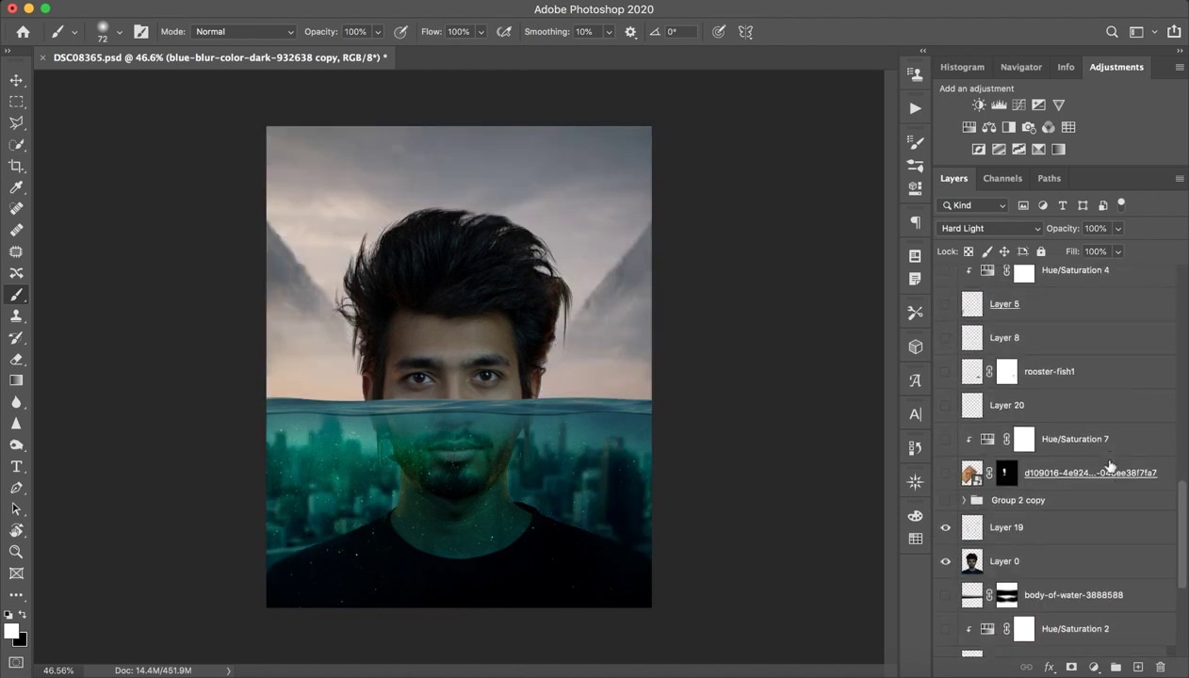
pyautogui.scroll(-2, 1107, 480)
pyautogui.scroll(2, 1107, 480)
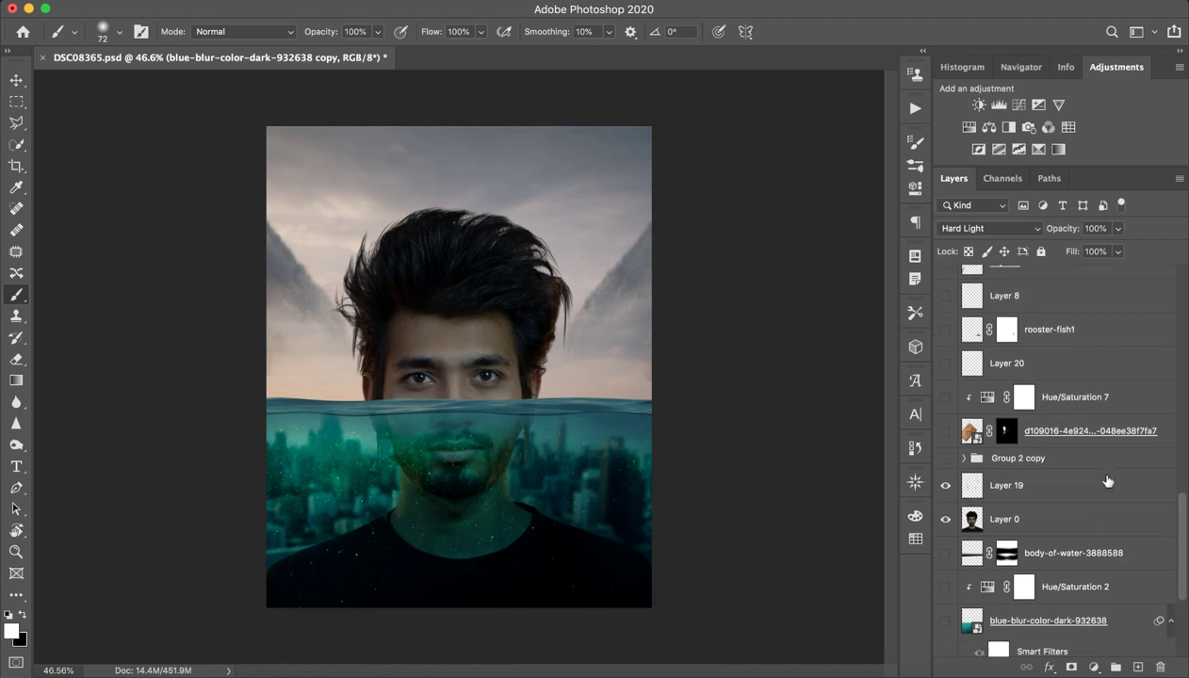
# Select and show Layer 1, sampling the teal colour from the waterline.
pyautogui.click(1038, 523)
pyautogui.scroll(-7, 1038, 523)
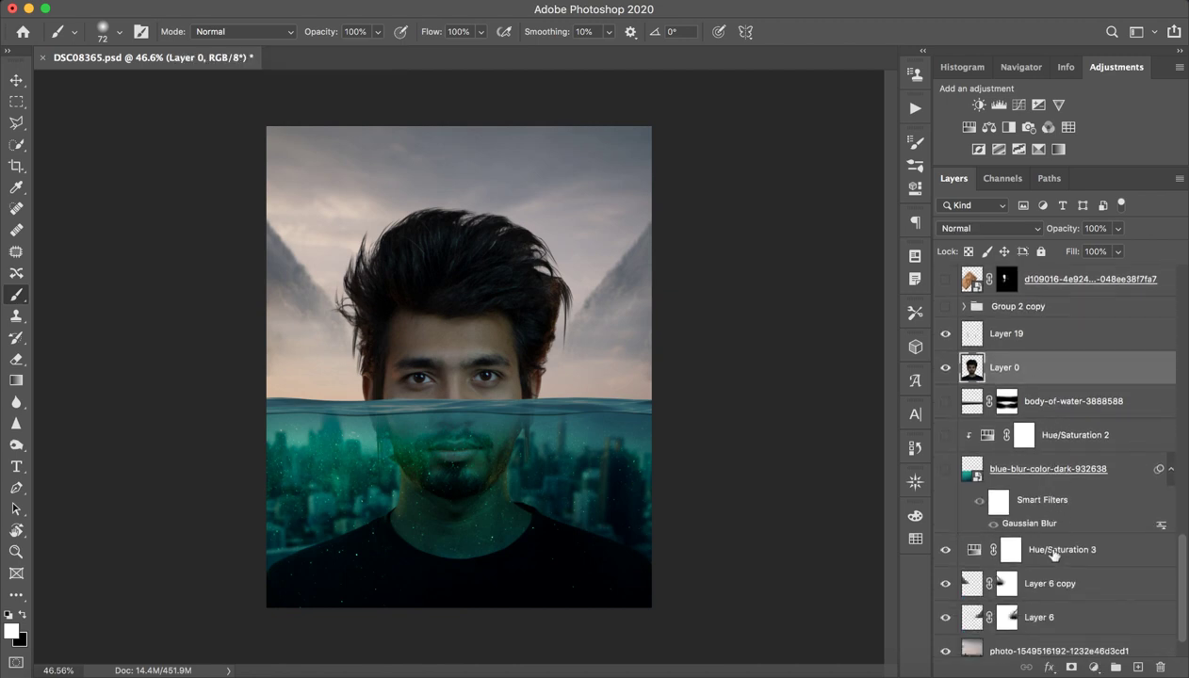
pyautogui.scroll(3, 985, 456)
pyautogui.scroll(-5, 987, 457)
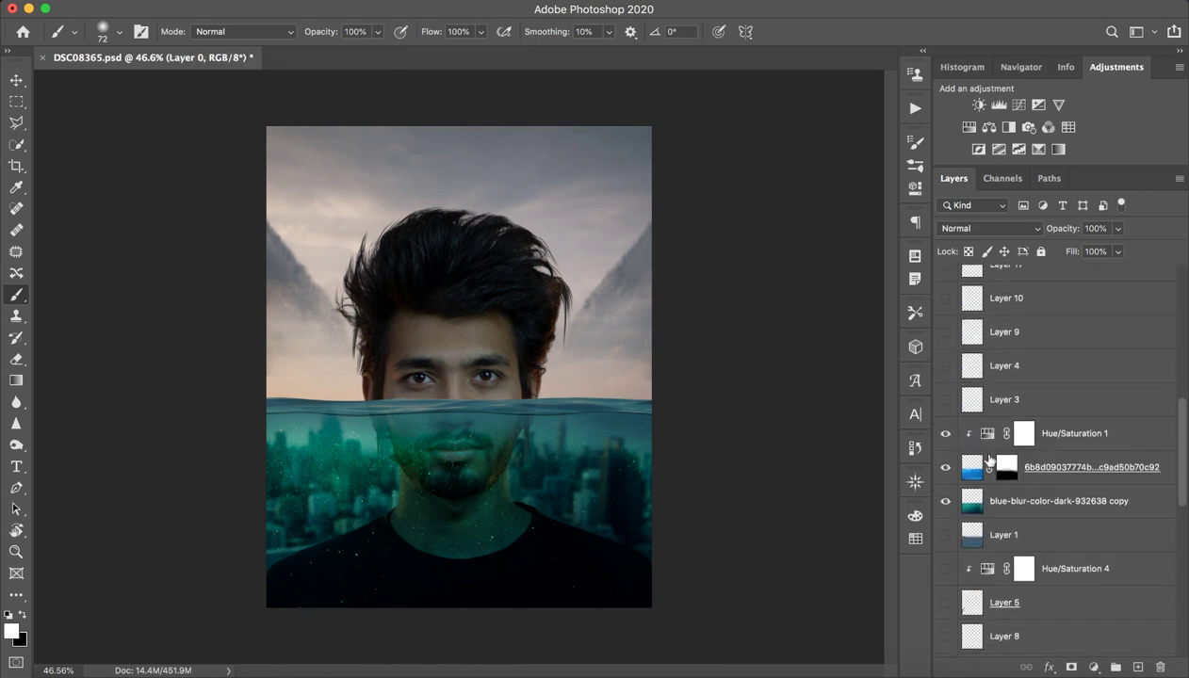
pyautogui.scroll(-3, 987, 457)
pyautogui.scroll(-2, 988, 457)
pyautogui.click(1025, 544)
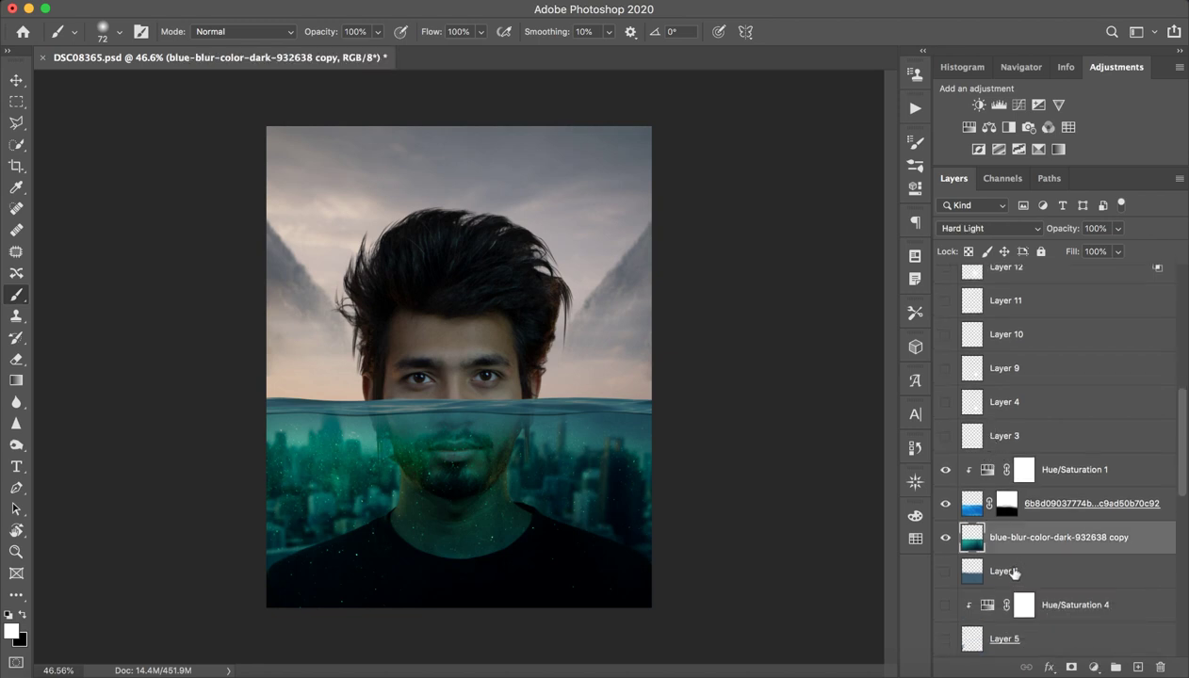
pyautogui.click(980, 584)
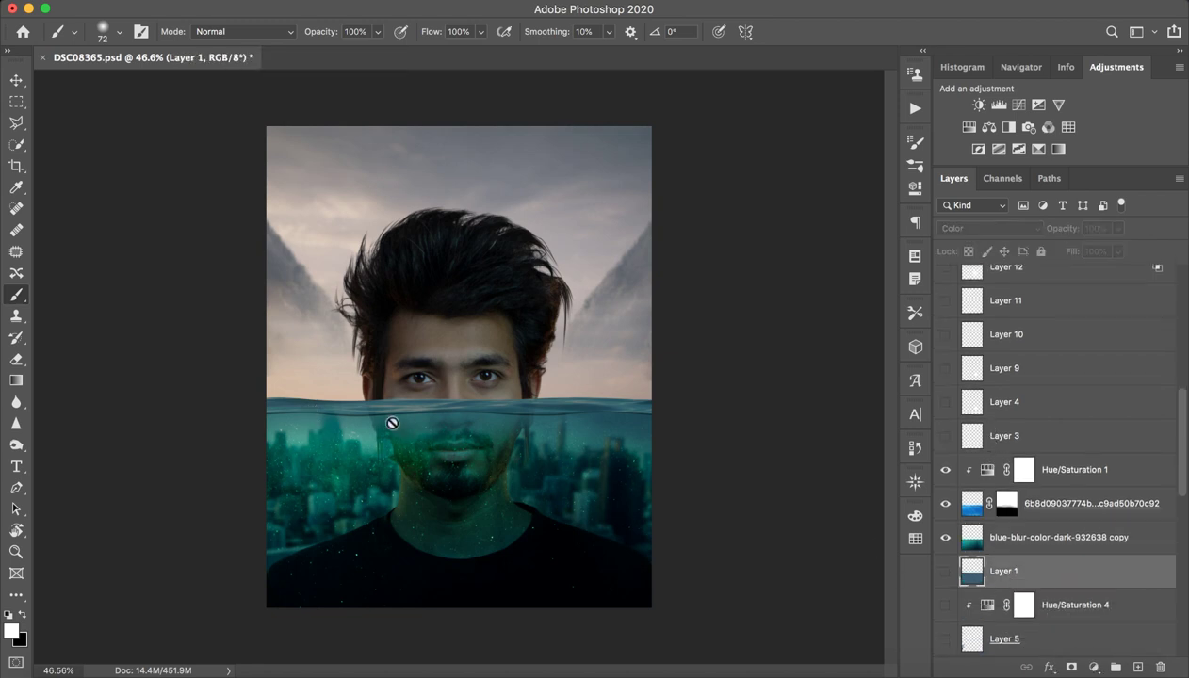
pyautogui.click(945, 572)
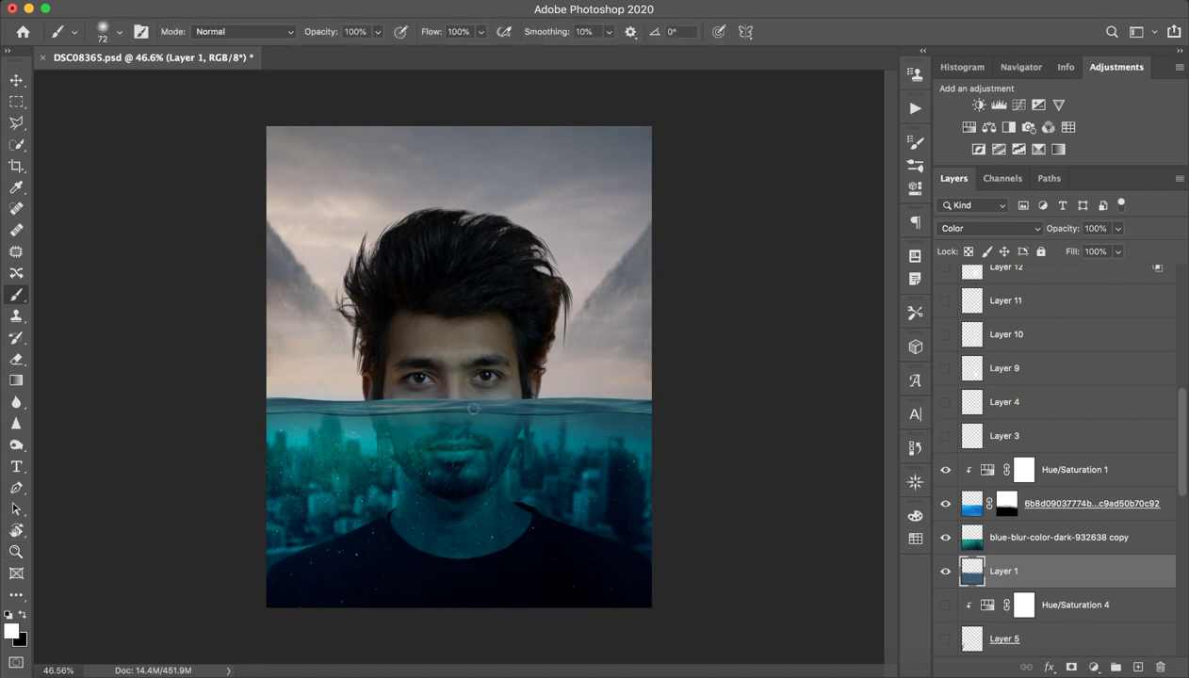
pyautogui.keyDown('alt'); pyautogui.click(430, 404); pyautogui.keyUp('alt')
# Enlarge the brush and set Layer 1's blend mode to Color after trying Normal.
pyautogui.moveTo(283, 476); pyautogui.dragTo(489, 488)
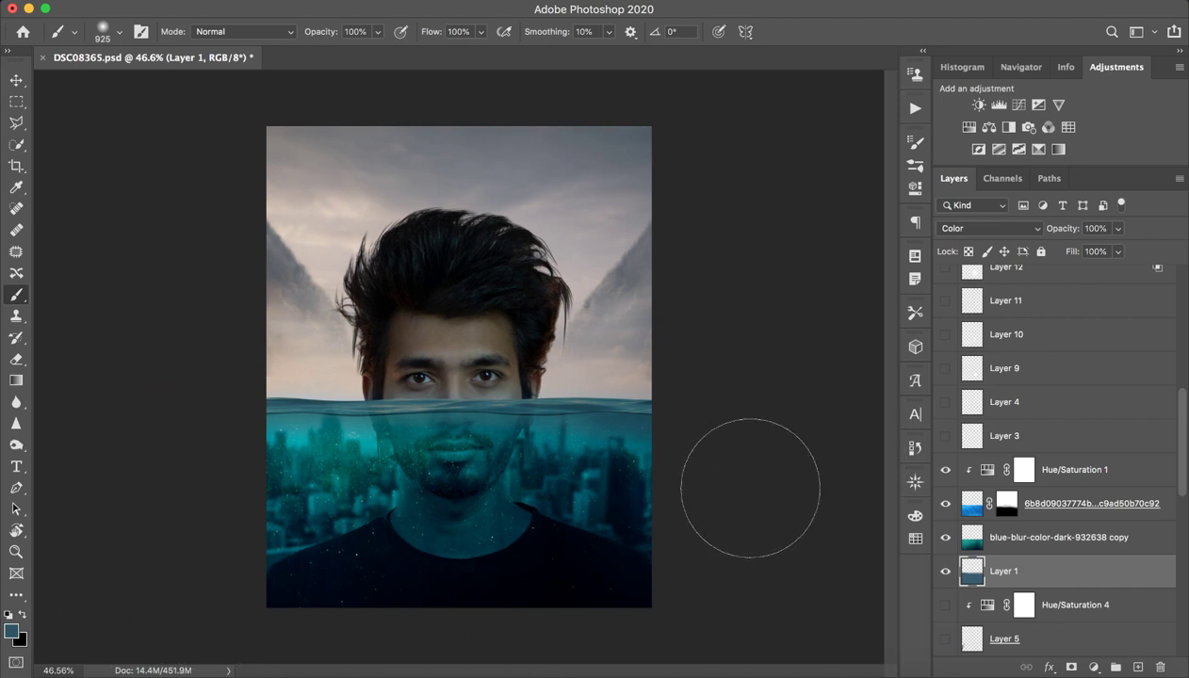
pyautogui.click(971, 228)
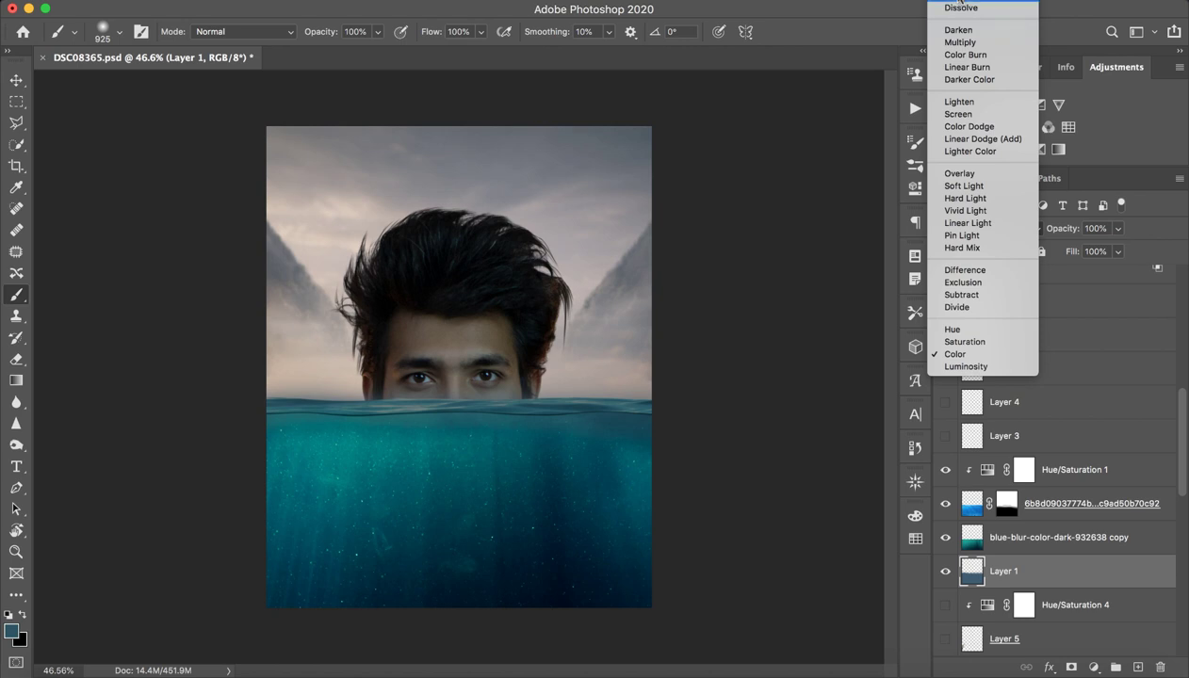
pyautogui.click(959, 3)
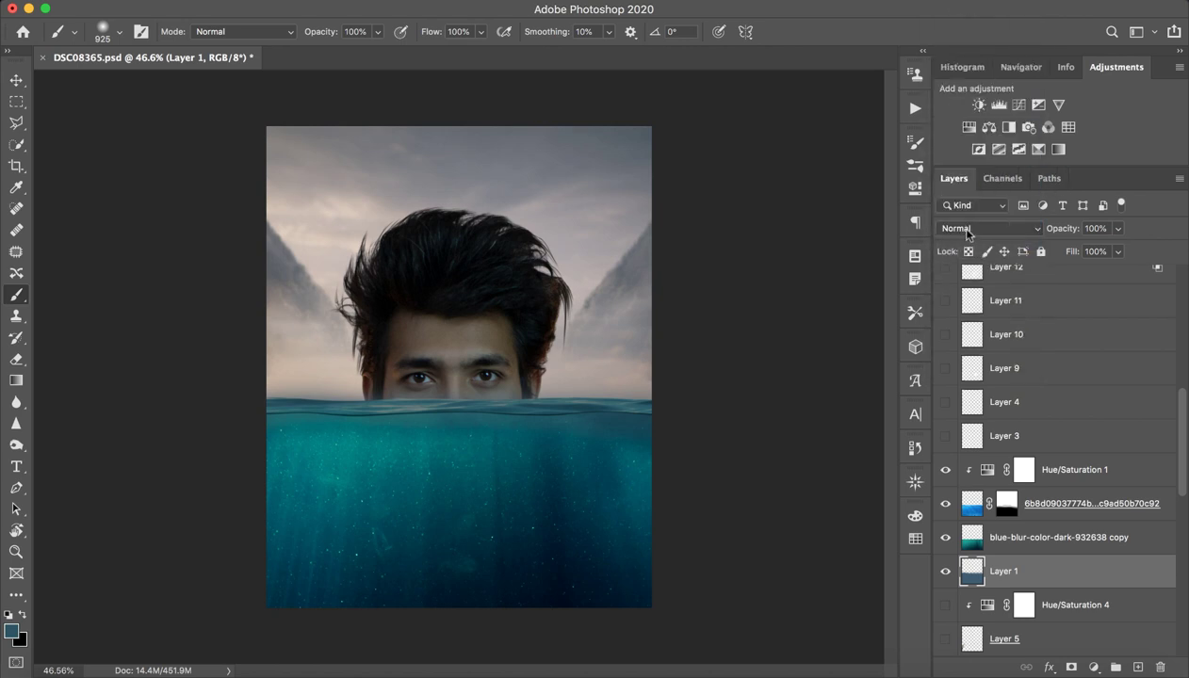
pyautogui.click(968, 230)
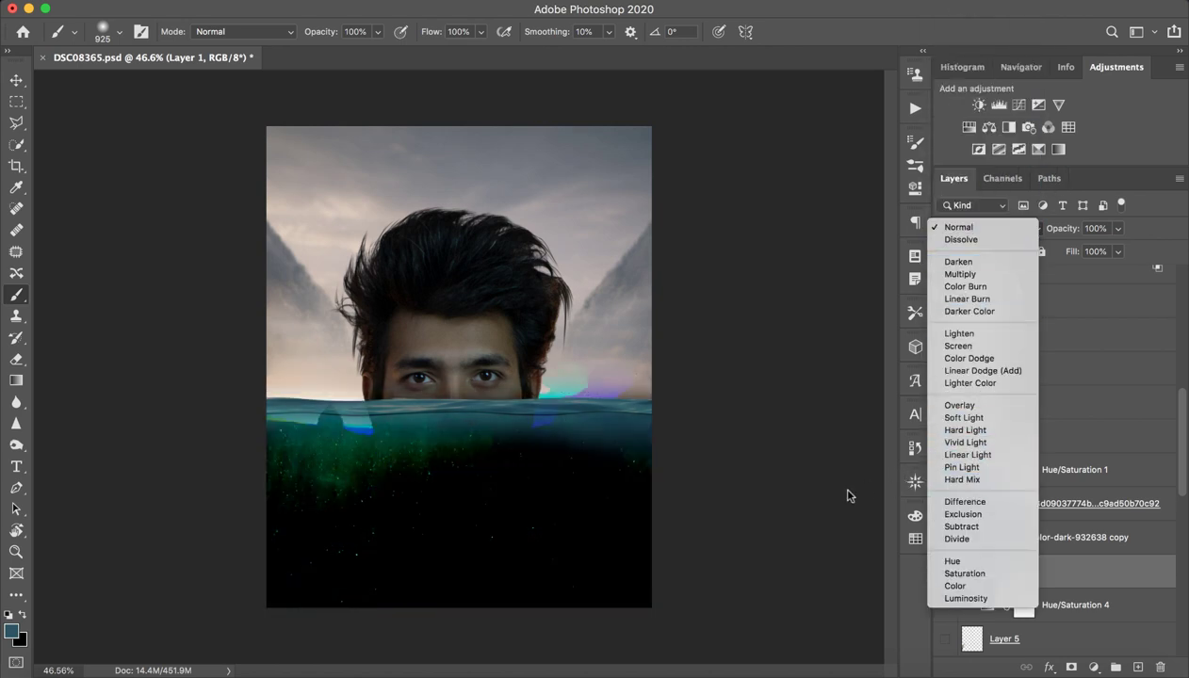
pyautogui.click(960, 586)
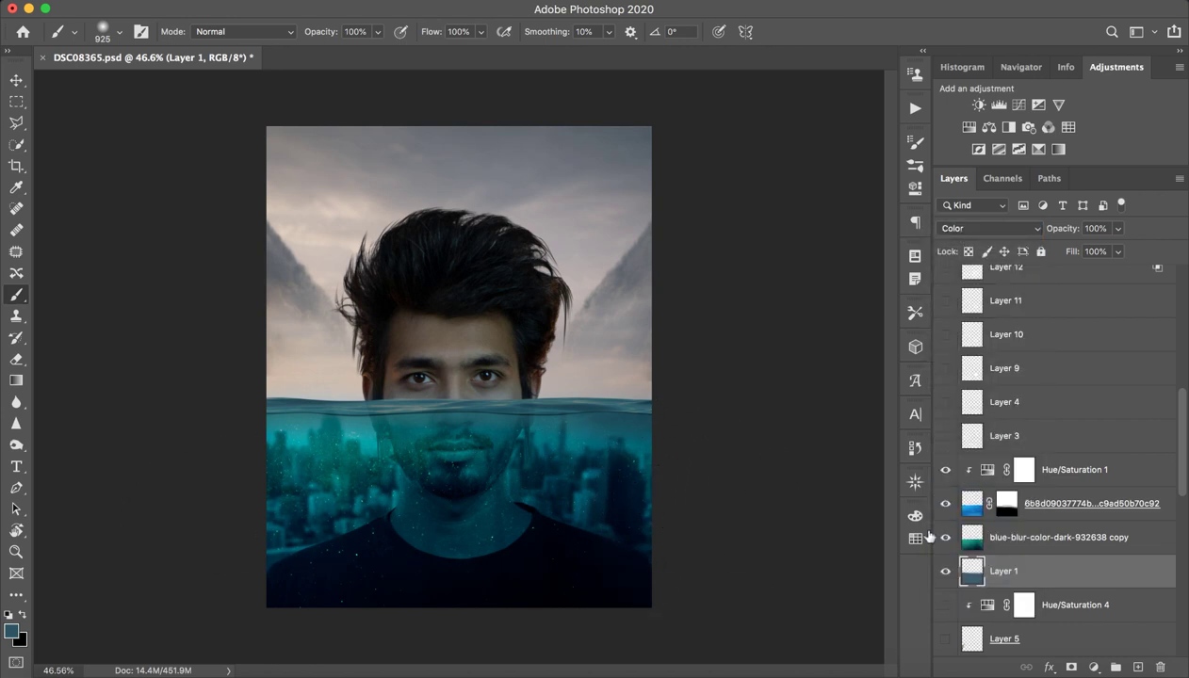
pyautogui.scroll(-4, 998, 452)
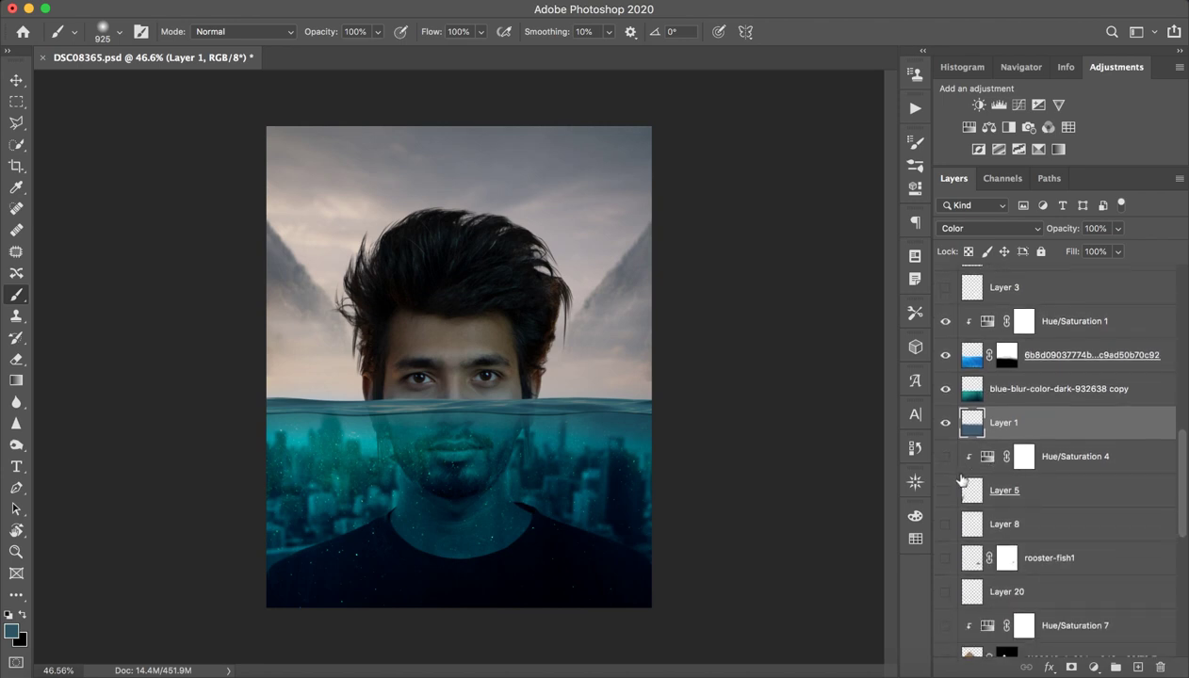
# Show the body-of-water layer, paint its mask around the chin and neck, then disable the mask.
pyautogui.scroll(-1, 958, 480)
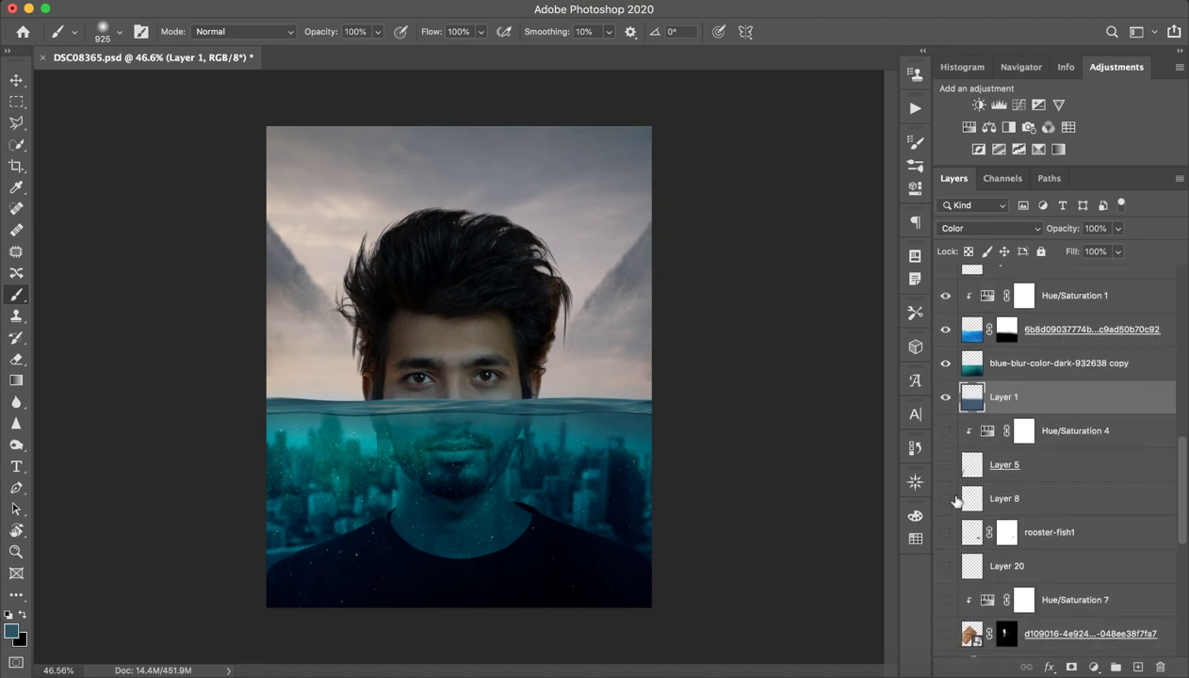
pyautogui.scroll(-1, 968, 576)
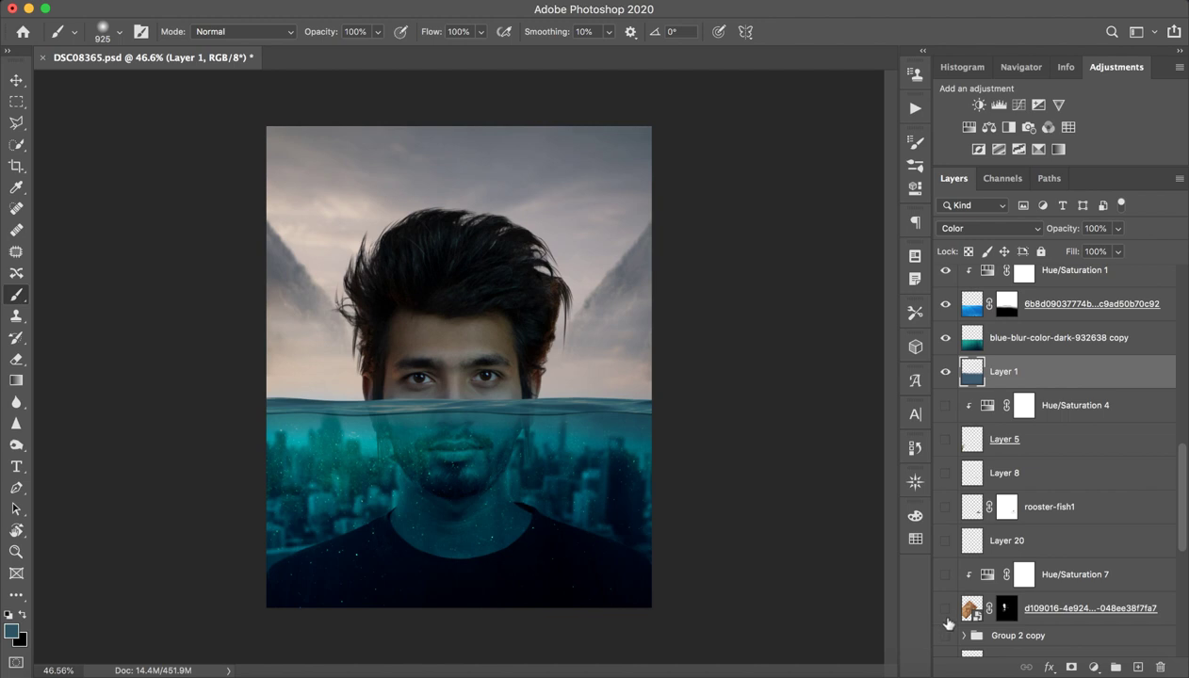
pyautogui.scroll(-5, 948, 621)
pyautogui.scroll(-2, 956, 617)
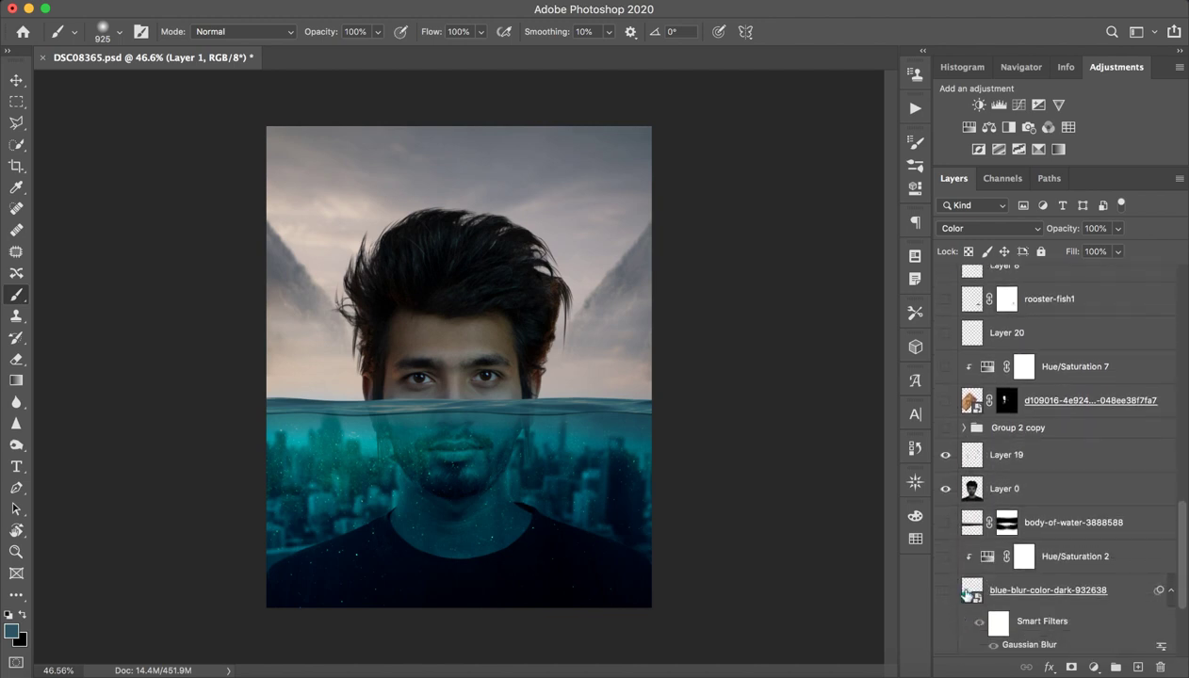
pyautogui.click(944, 521)
pyautogui.click(946, 523)
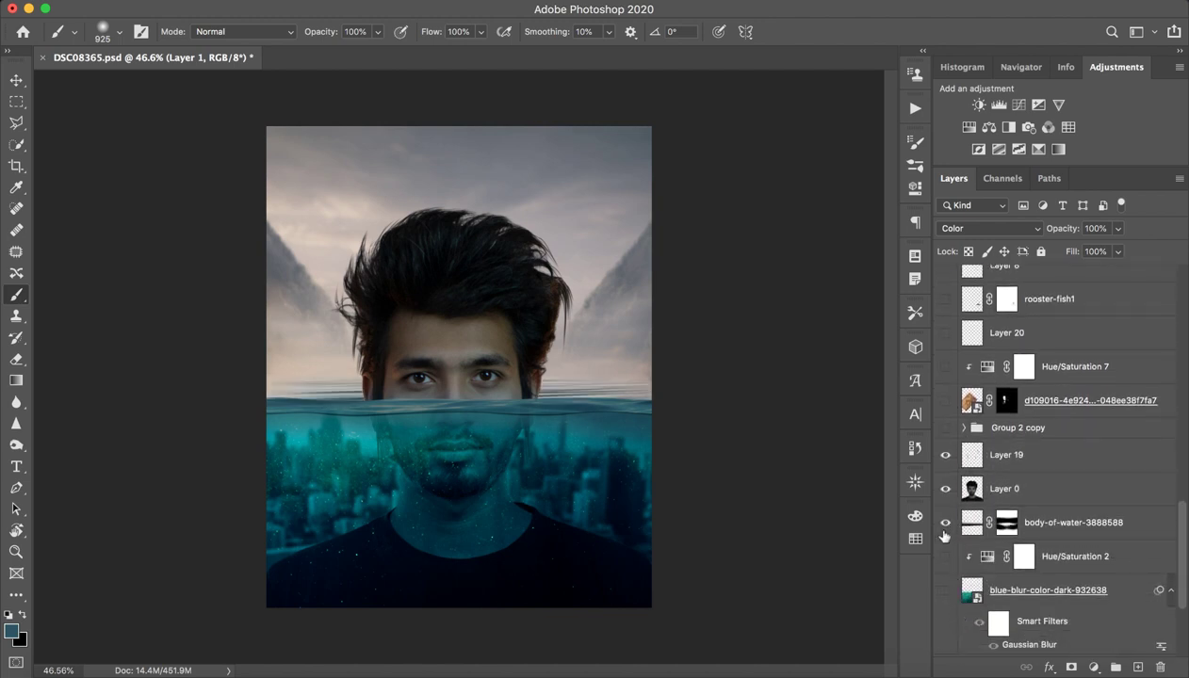
pyautogui.click(1058, 518)
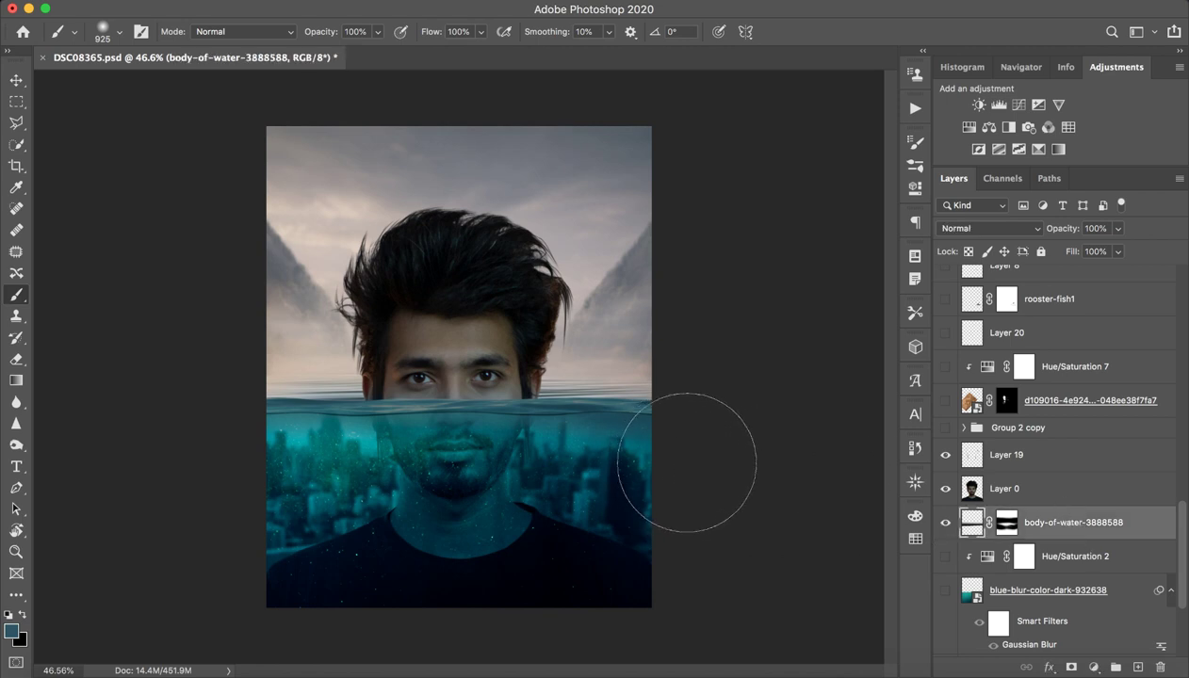
pyautogui.moveTo(398, 478); pyautogui.dragTo(383, 518)
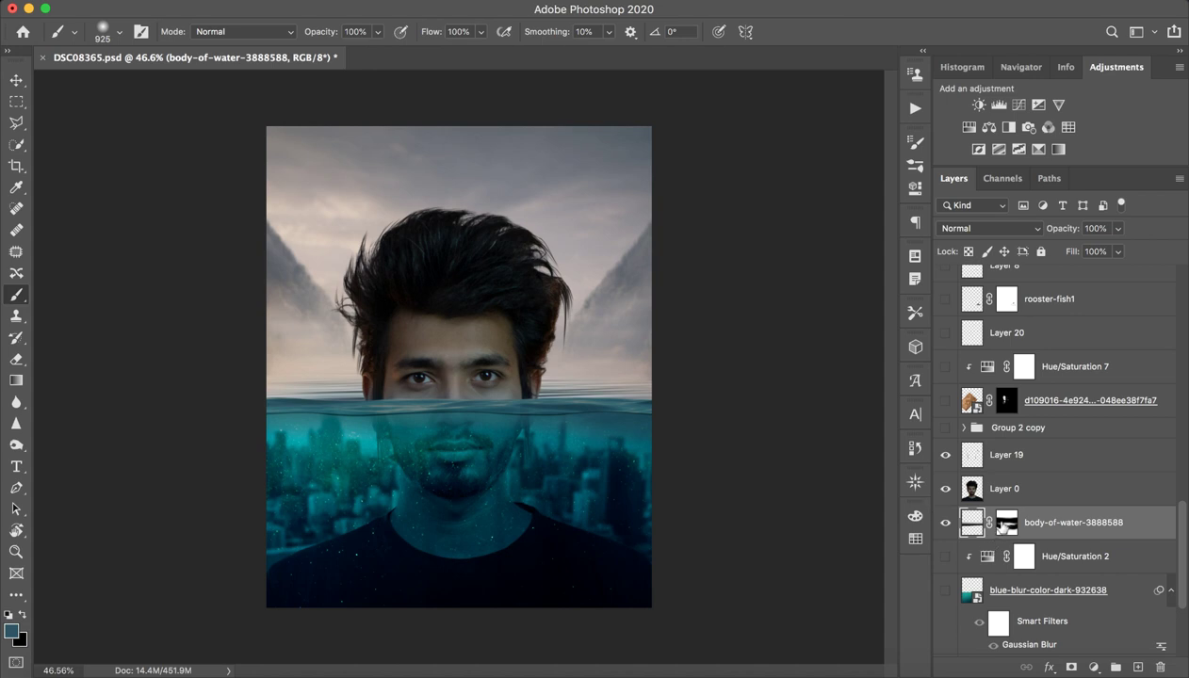
pyautogui.keyDown('shift'); pyautogui.click(1006, 522); pyautogui.keyUp('shift')
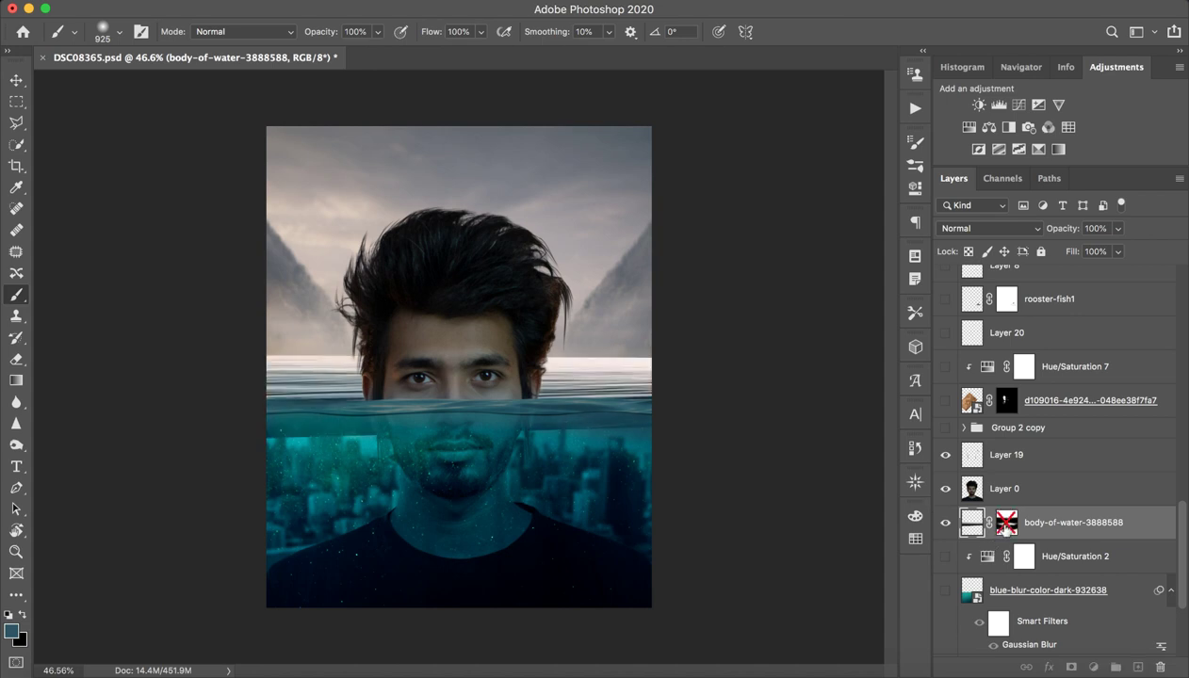
pyautogui.keyDown('shift'); pyautogui.click(1006, 521); pyautogui.keyUp('shift')
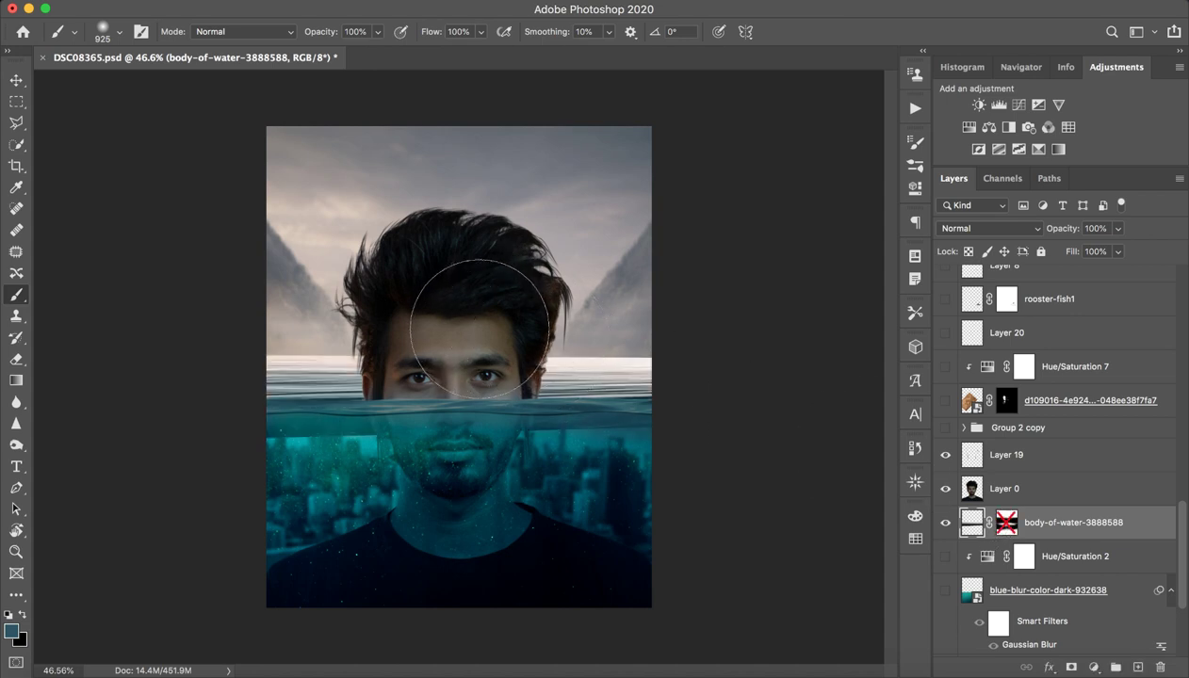
# Skew the water-surface strip by pulling both ends slightly downward, then commit the transform.
pyautogui.press('v')
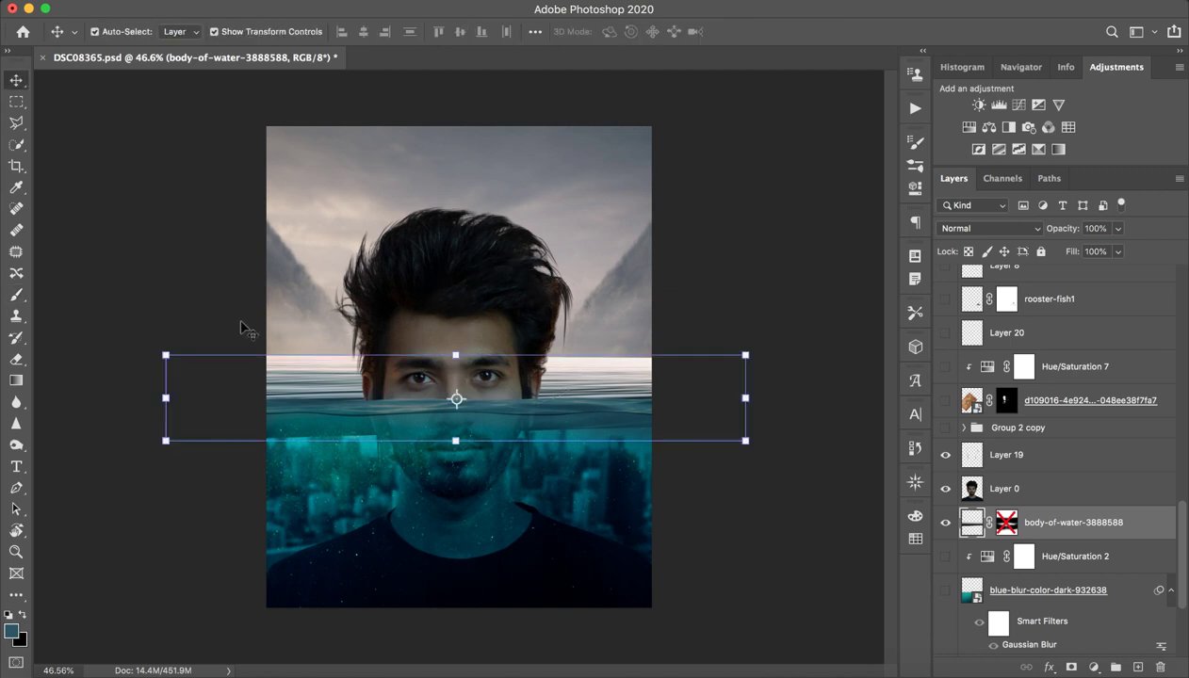
pyautogui.press('ctrl')
pyautogui.moveTo(167, 357); pyautogui.dragTo(180, 369)
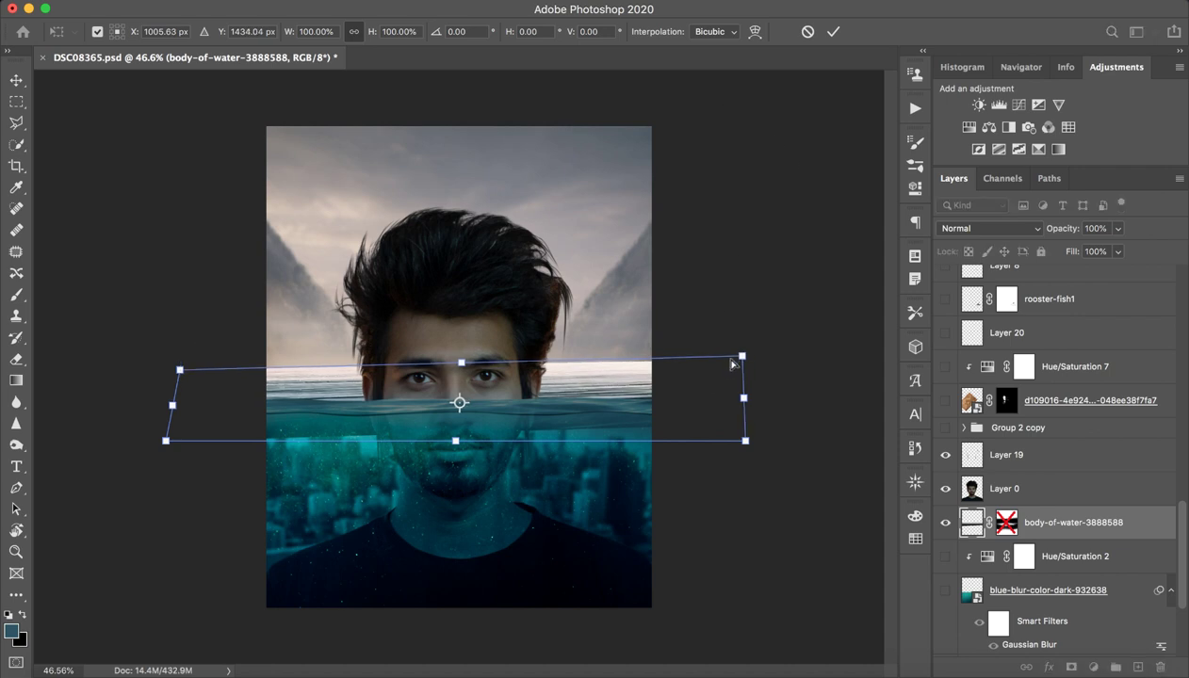
pyautogui.moveTo(744, 357); pyautogui.dragTo(723, 373)
pyautogui.click(833, 31)
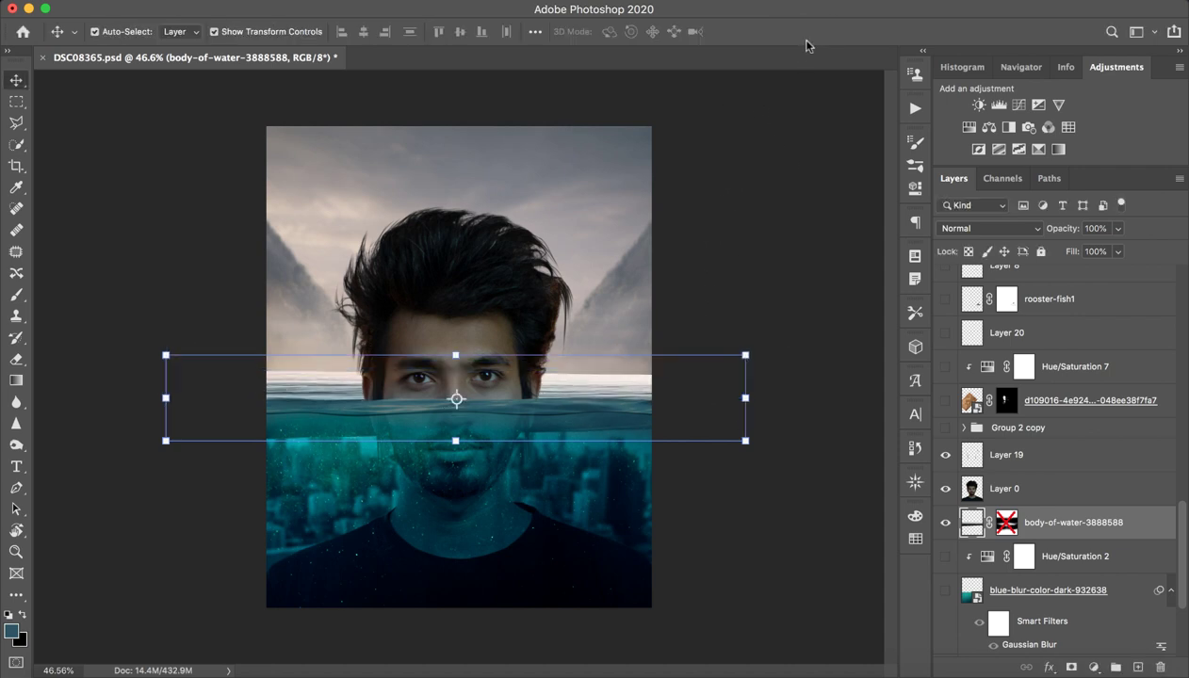
pyautogui.click(660, 307)
pyautogui.click(750, 284)
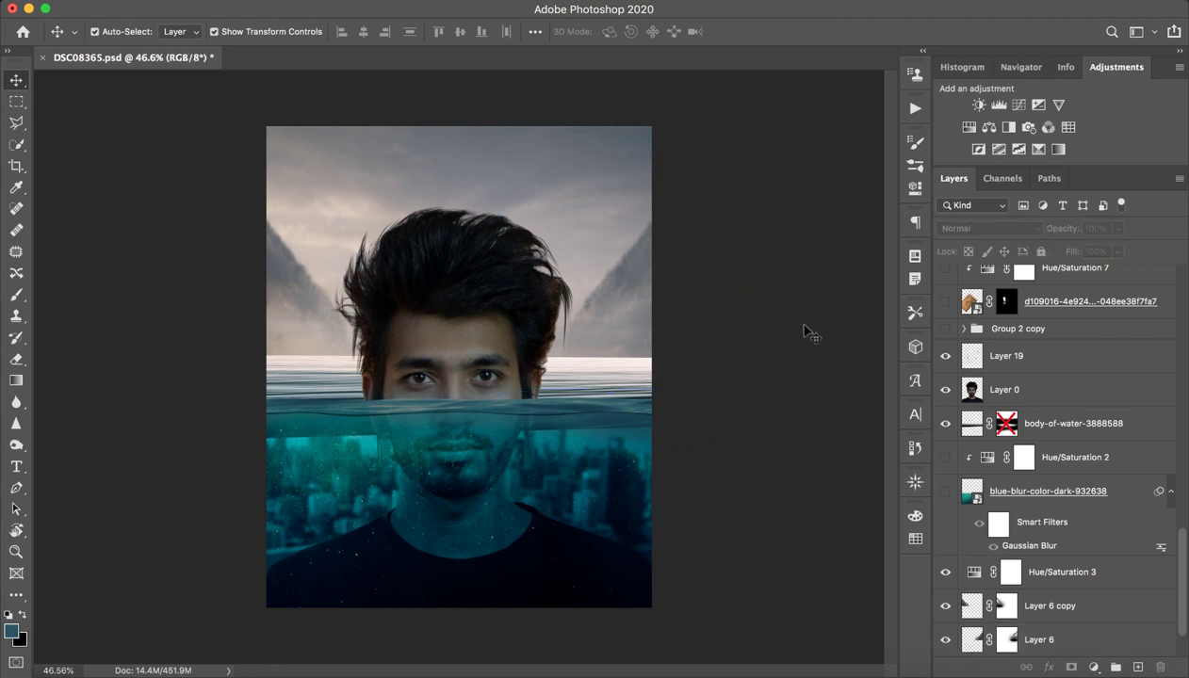
# Re-enable the body-of-water mask and compare the water with Hue/Saturation 2 and blue-blur toggled.
pyautogui.keyDown('shift'); pyautogui.click(1001, 428); pyautogui.keyUp('shift')
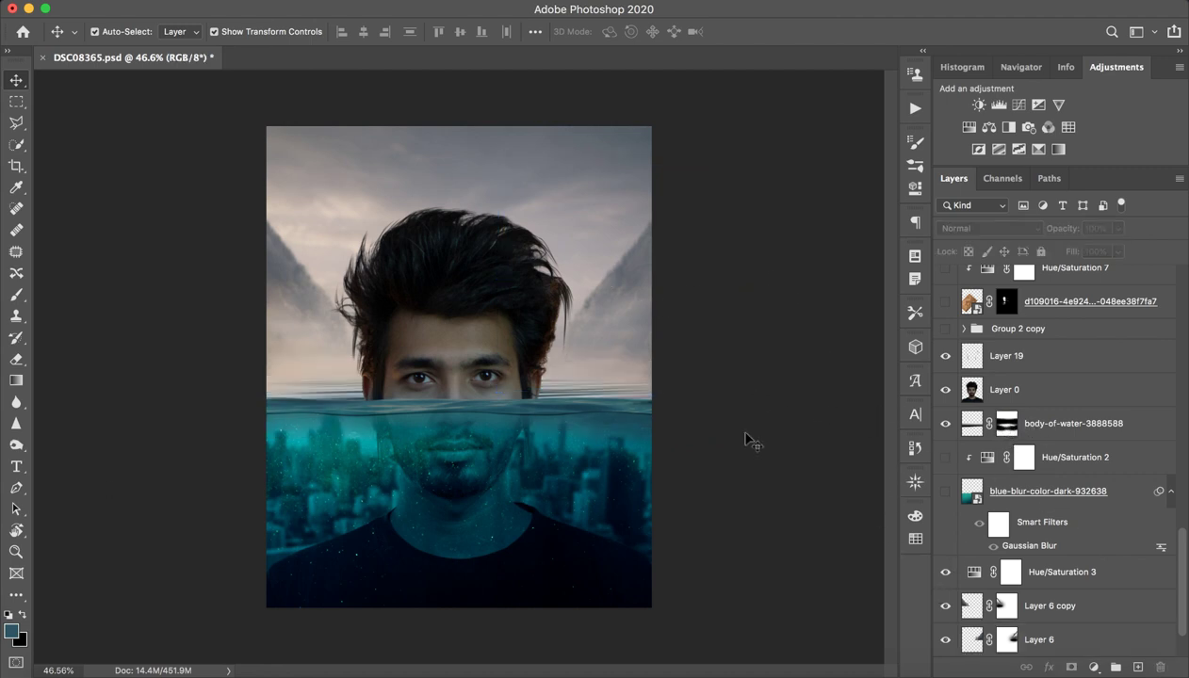
pyautogui.click(1024, 458)
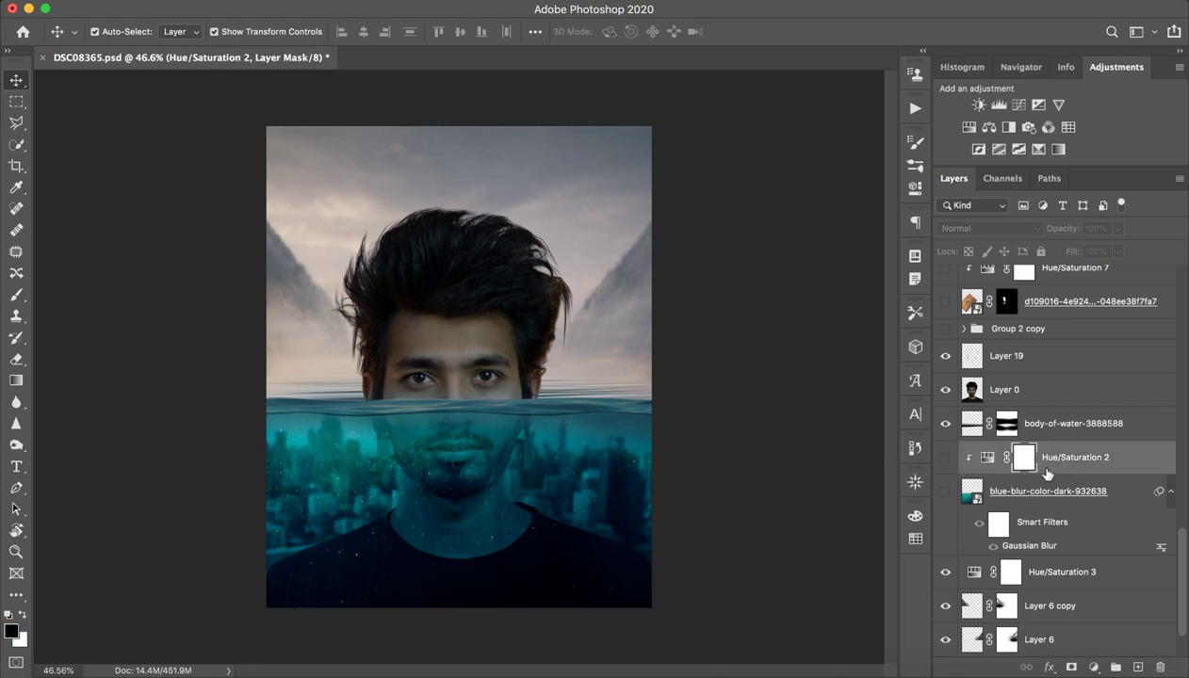
pyautogui.click(944, 456)
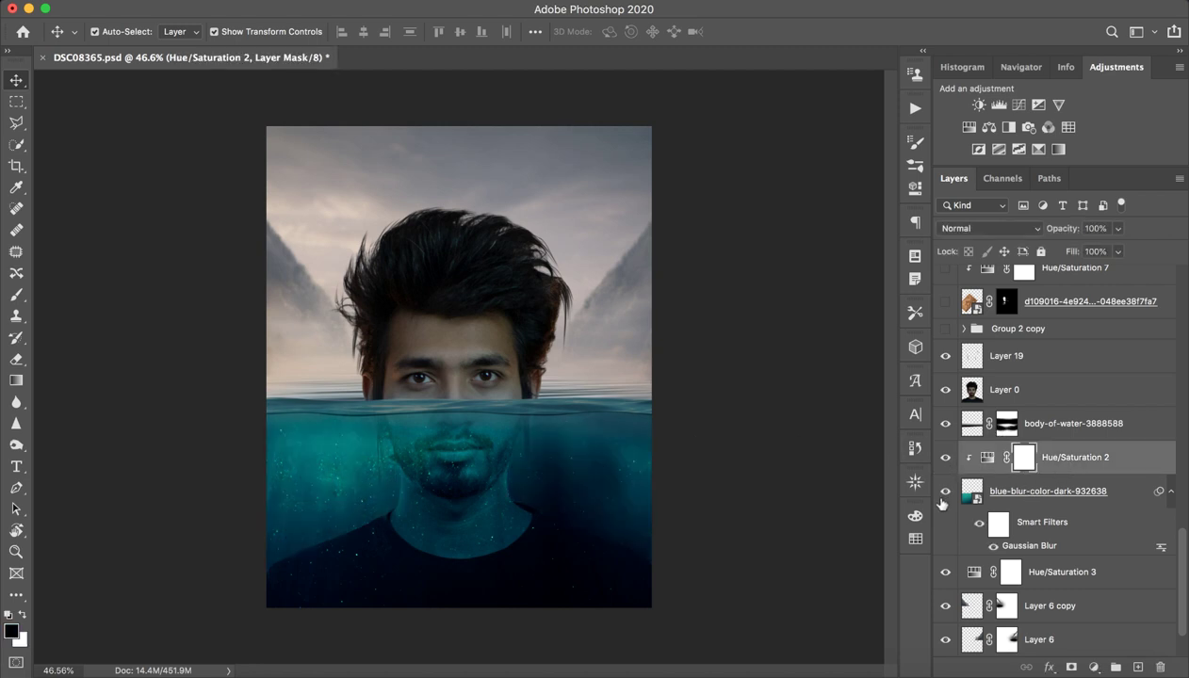
pyautogui.click(945, 457)
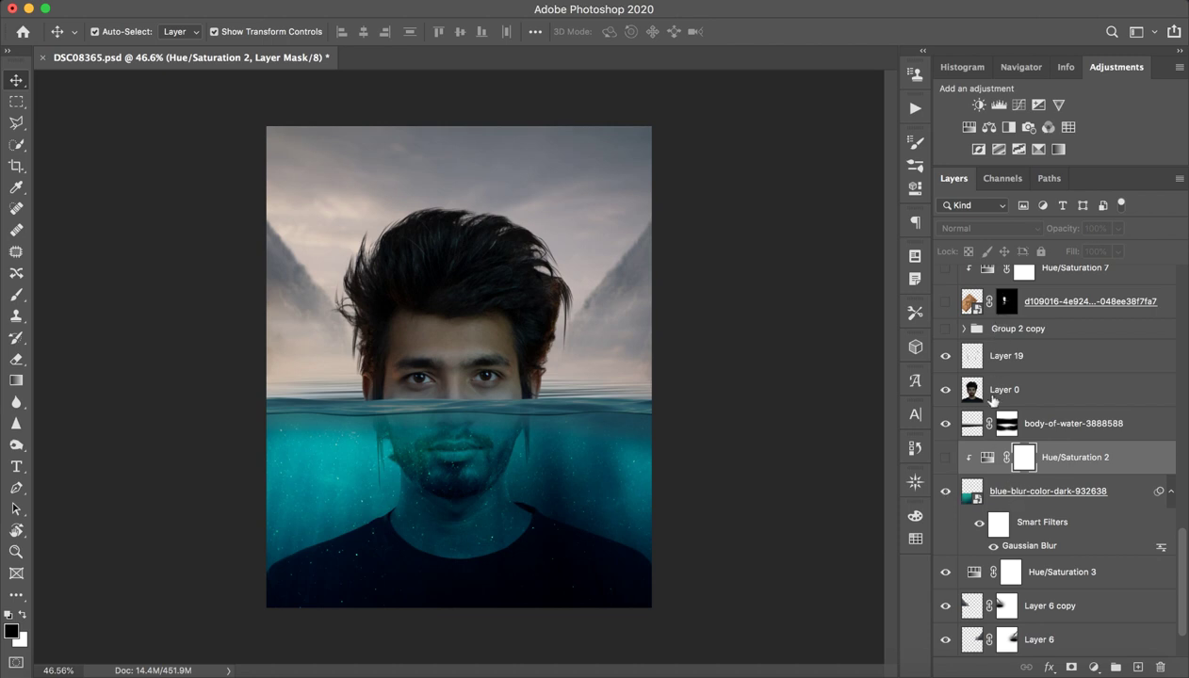
pyautogui.click(1011, 496)
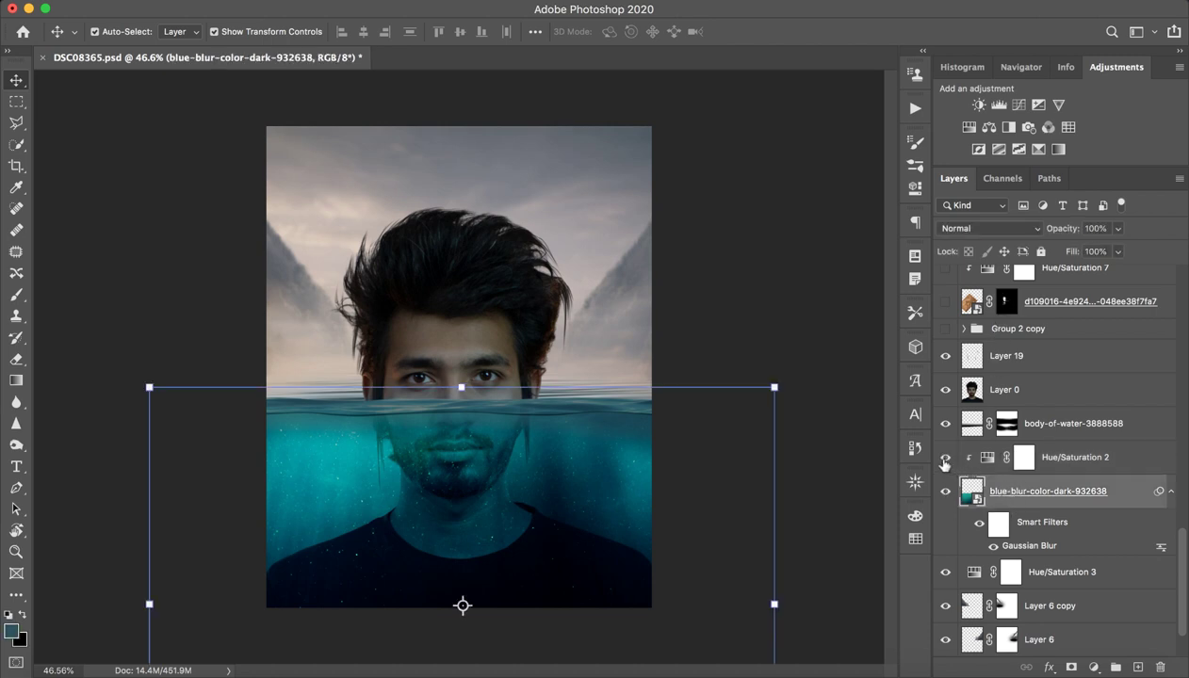
pyautogui.click(945, 457)
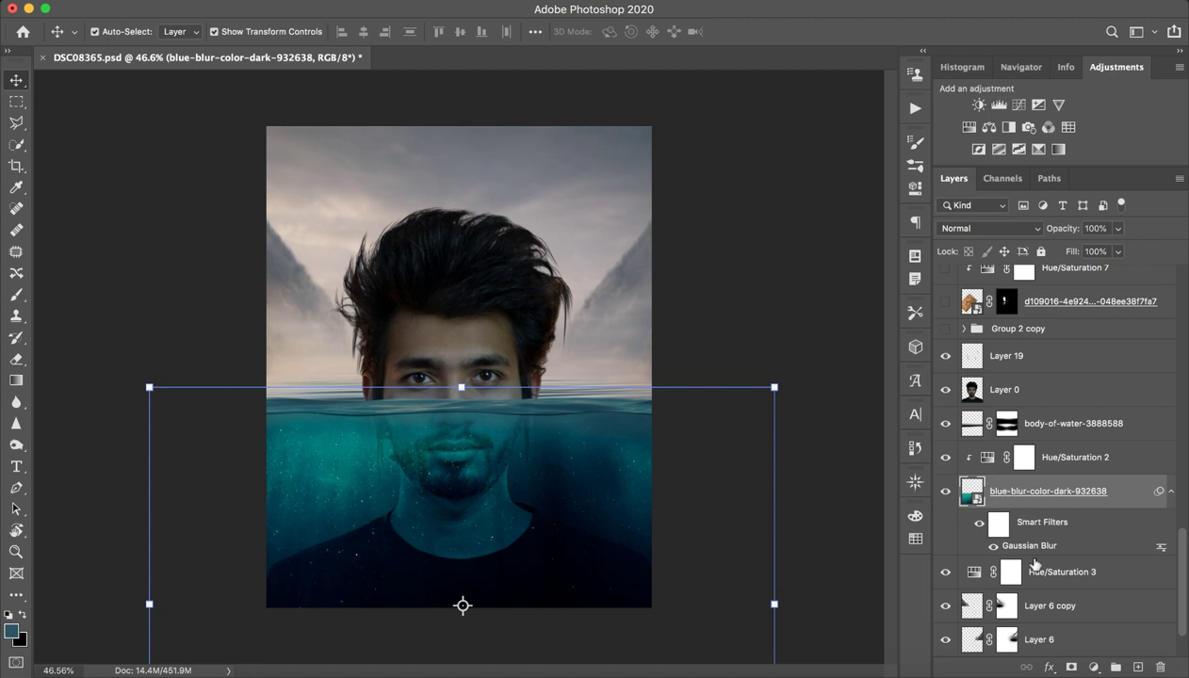
pyautogui.scroll(-3, 1035, 563)
pyautogui.click(943, 426)
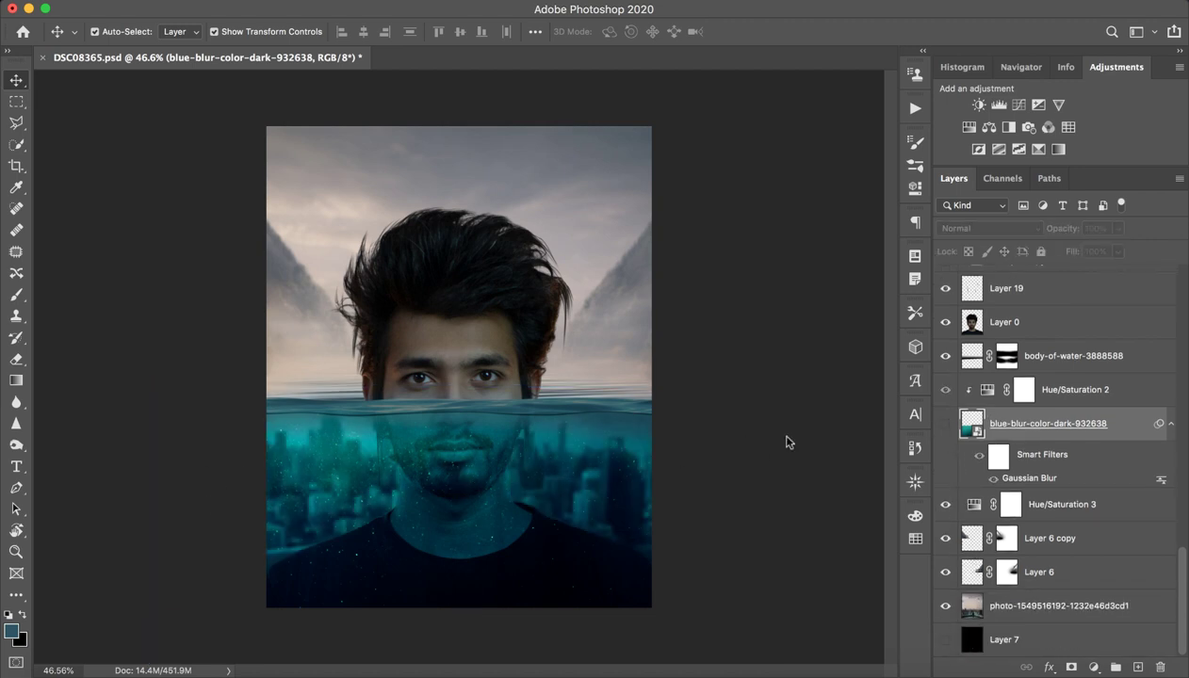
pyautogui.click(945, 423)
pyautogui.click(945, 389)
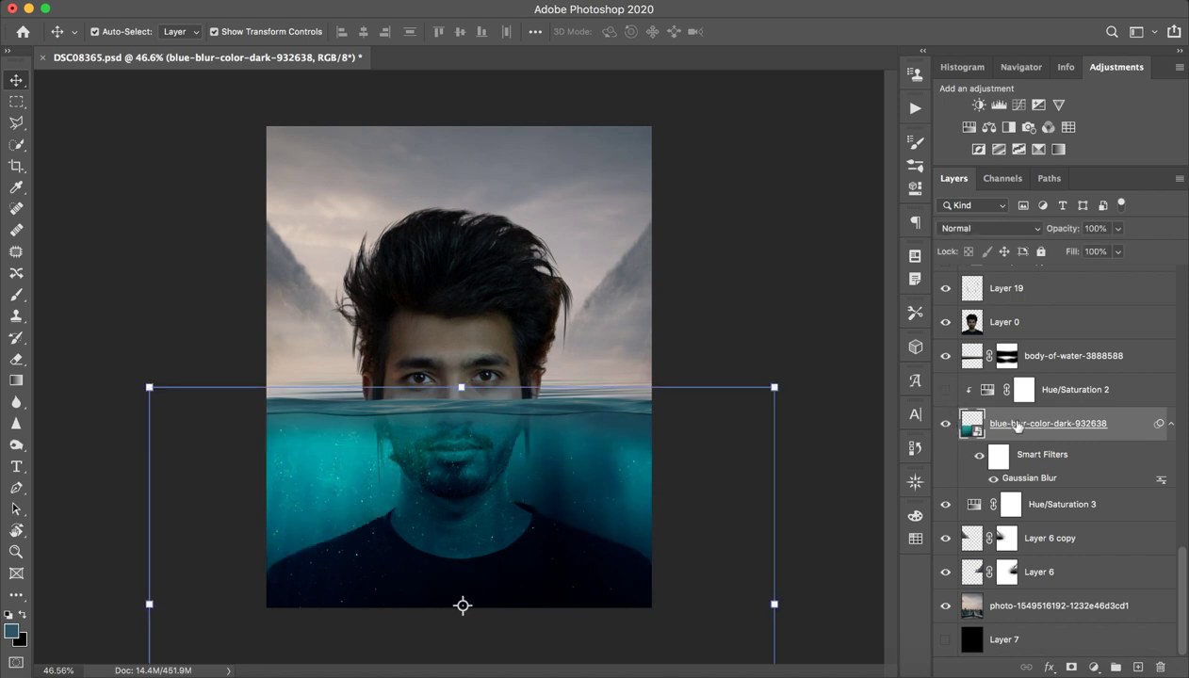
pyautogui.click(781, 462)
# Select the blue-blur copy layer and turn Hue/Saturation 2 (Saturation -63, Lightness -40) back on.
pyautogui.press('z')
pyautogui.moveTo(569, 450)
pyautogui.mouseDown()
pyautogui.moveTo(543, 456)
pyautogui.moveTo(562, 454)
pyautogui.mouseUp()
pyautogui.press('v')
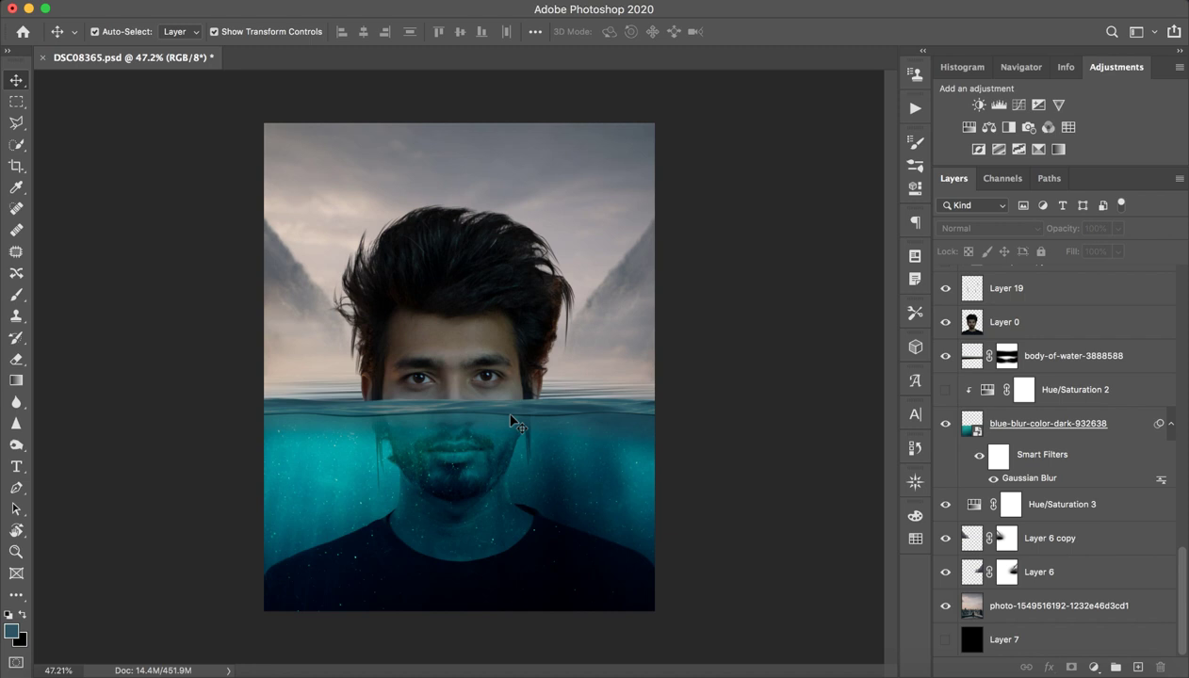
pyautogui.click(427, 576)
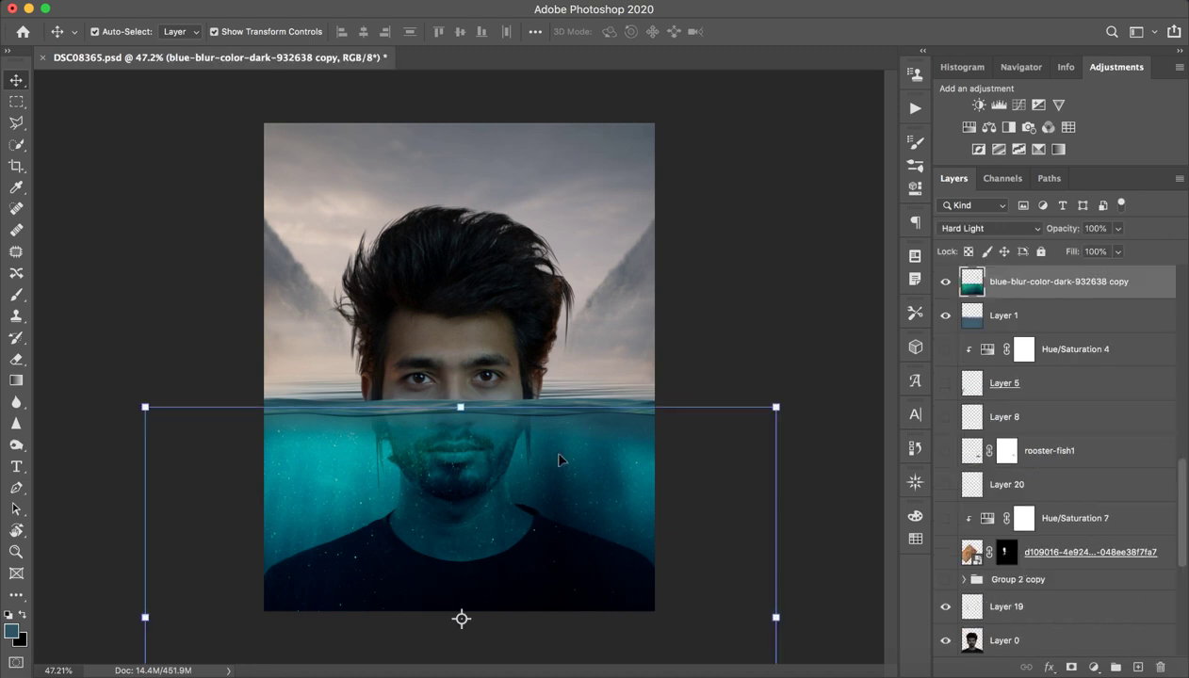
pyautogui.scroll(5, 1046, 367)
pyautogui.scroll(2, 1064, 434)
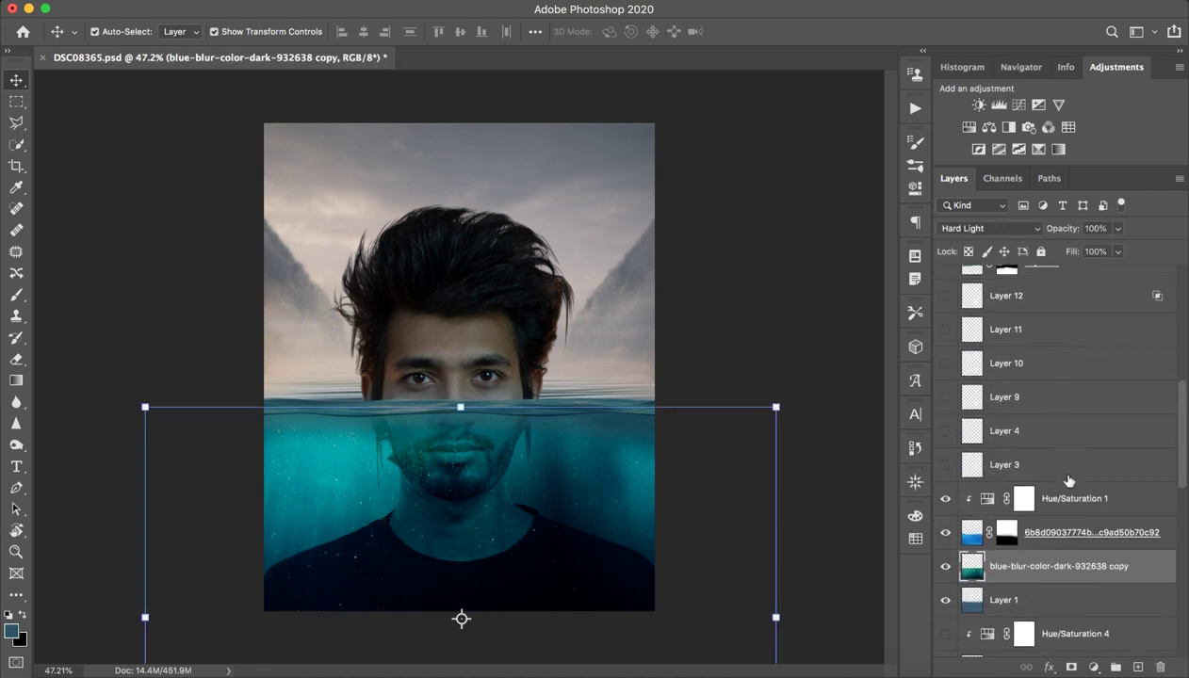
pyautogui.scroll(-2, 1068, 481)
pyautogui.scroll(-3, 1036, 509)
pyautogui.scroll(-3, 970, 558)
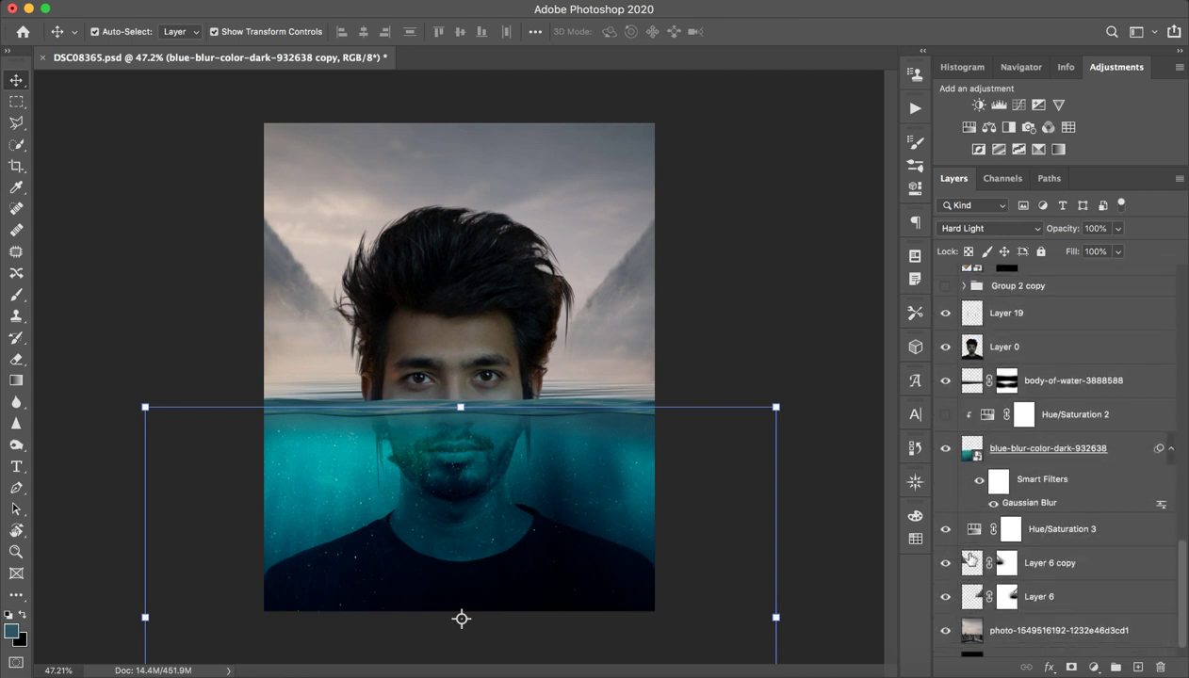
pyautogui.scroll(-1, 970, 558)
pyautogui.click(945, 397)
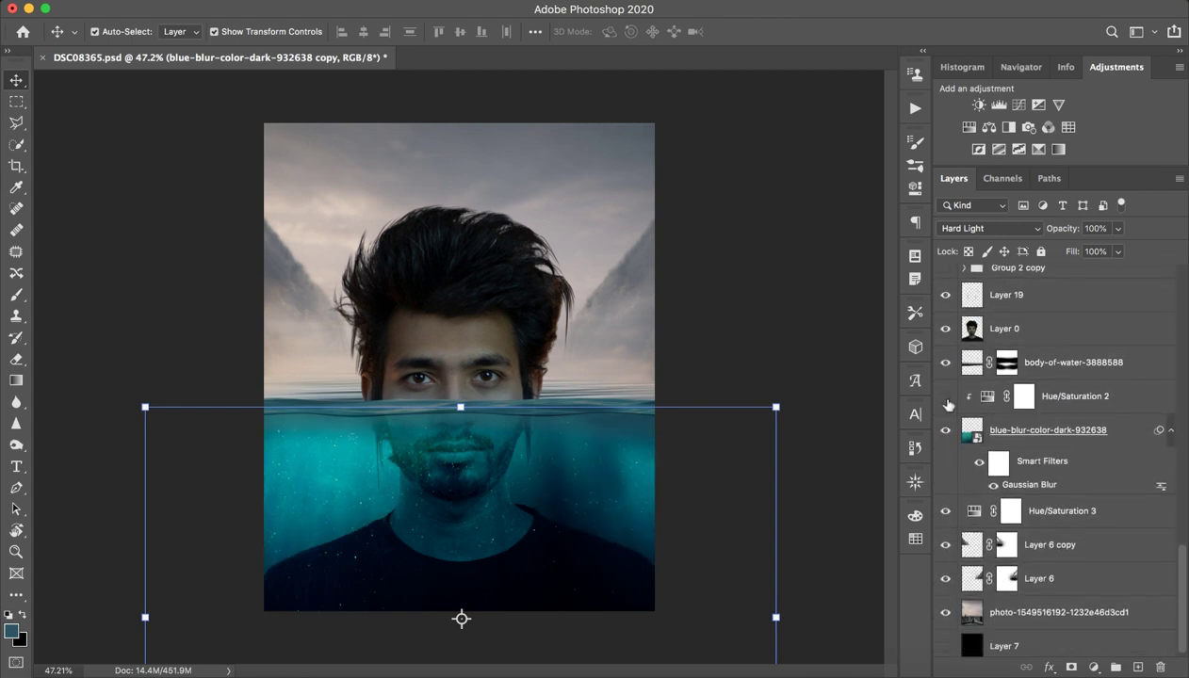
pyautogui.click(945, 396)
pyautogui.click(824, 366)
# Trial a brighter Hue/Saturation 2 lightness, undo it back to -40, and switch the adjustment off.
pyautogui.click(961, 386)
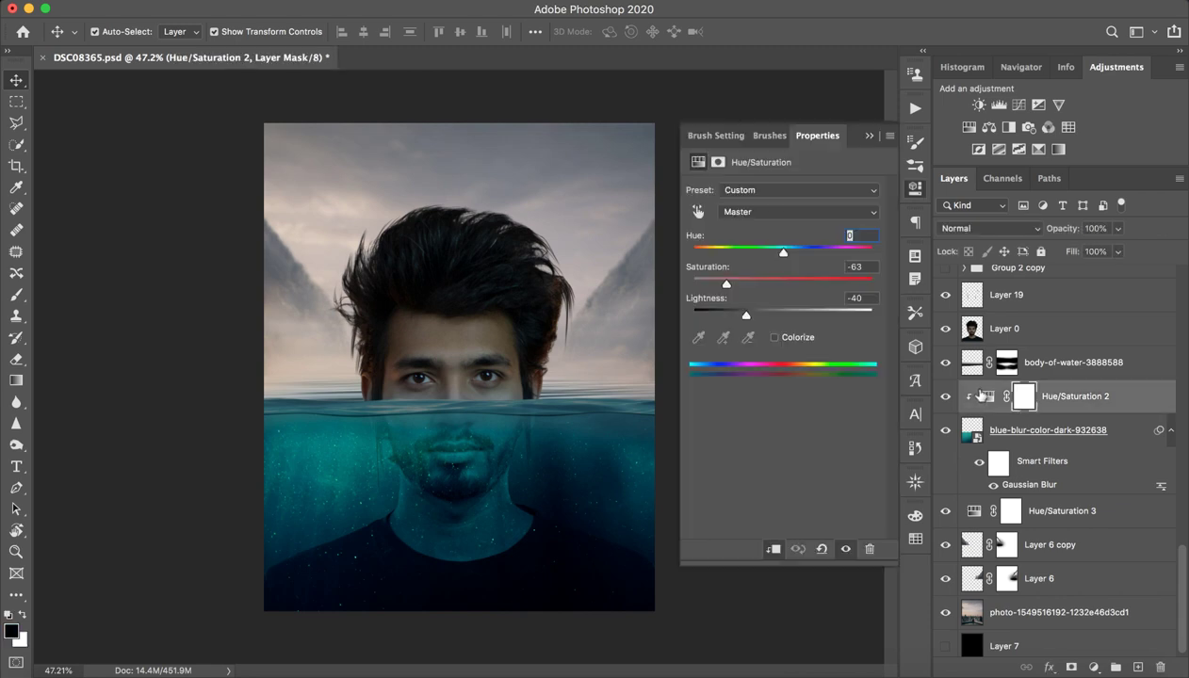
pyautogui.moveTo(744, 315); pyautogui.dragTo(814, 315)
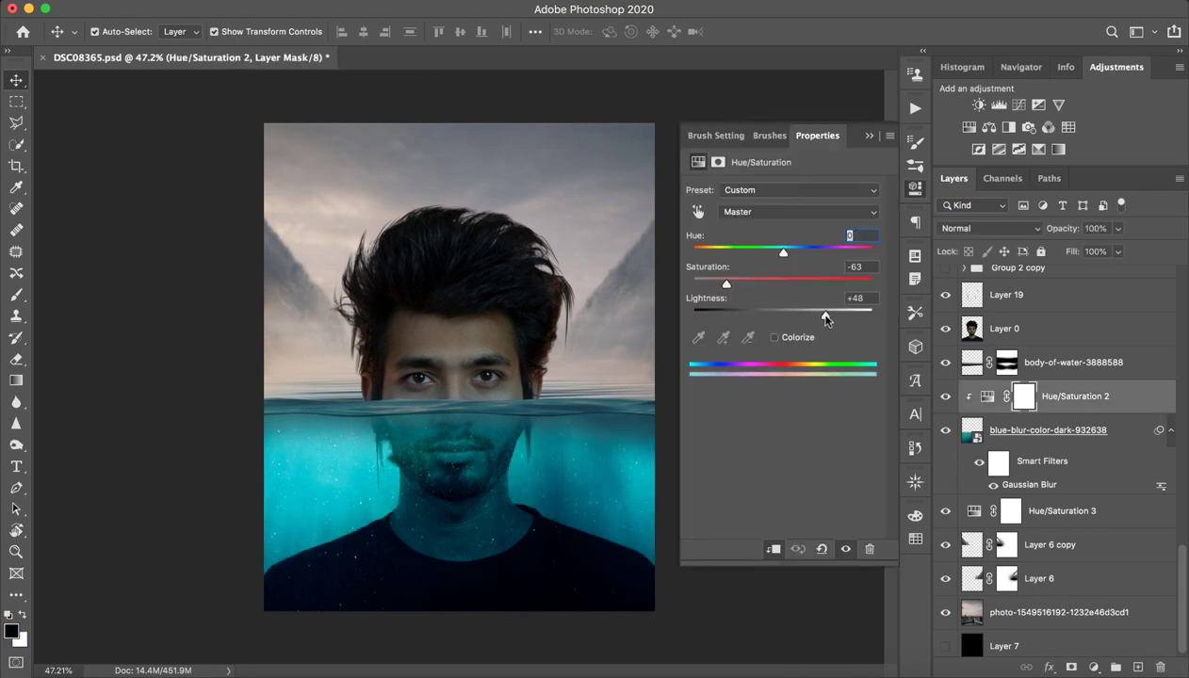
pyautogui.hotkey('ctrl', 'z')
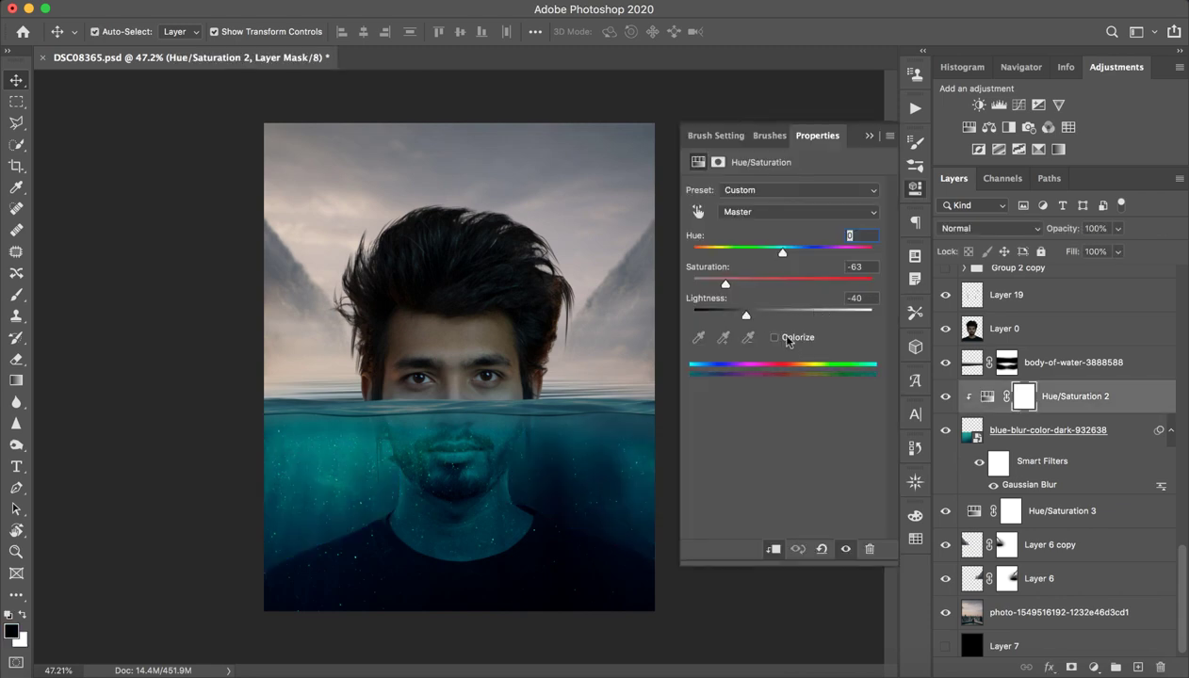
pyautogui.click(870, 136)
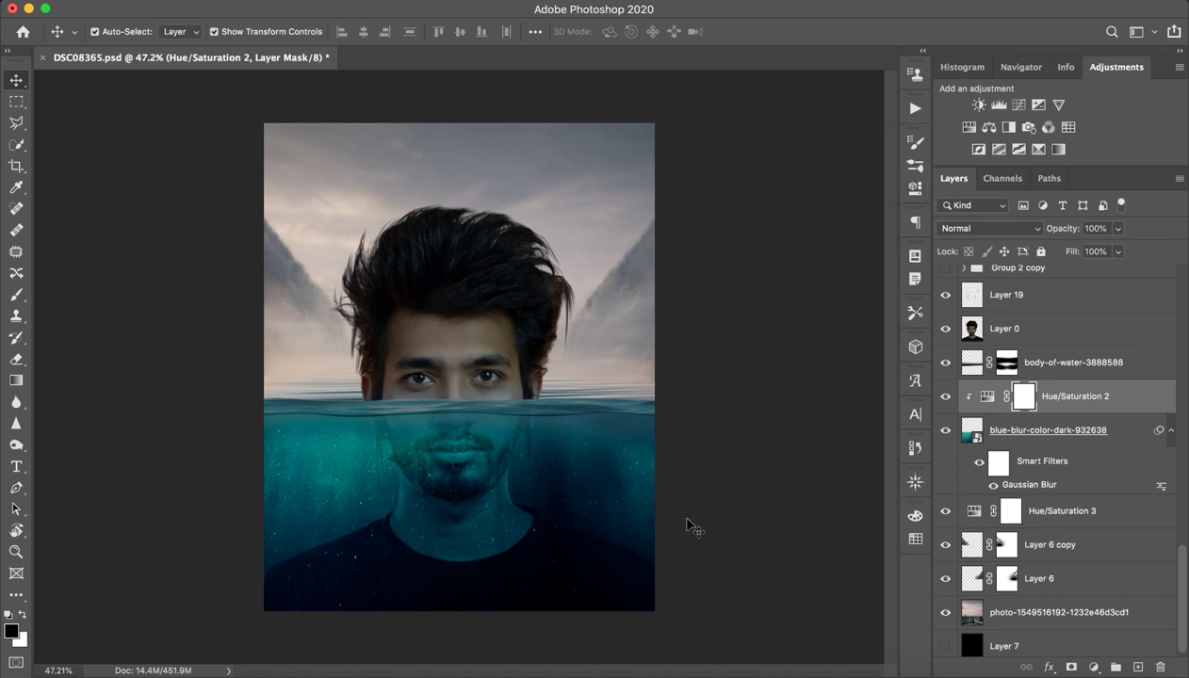
pyautogui.click(945, 397)
pyautogui.click(945, 397)
pyautogui.click(946, 407)
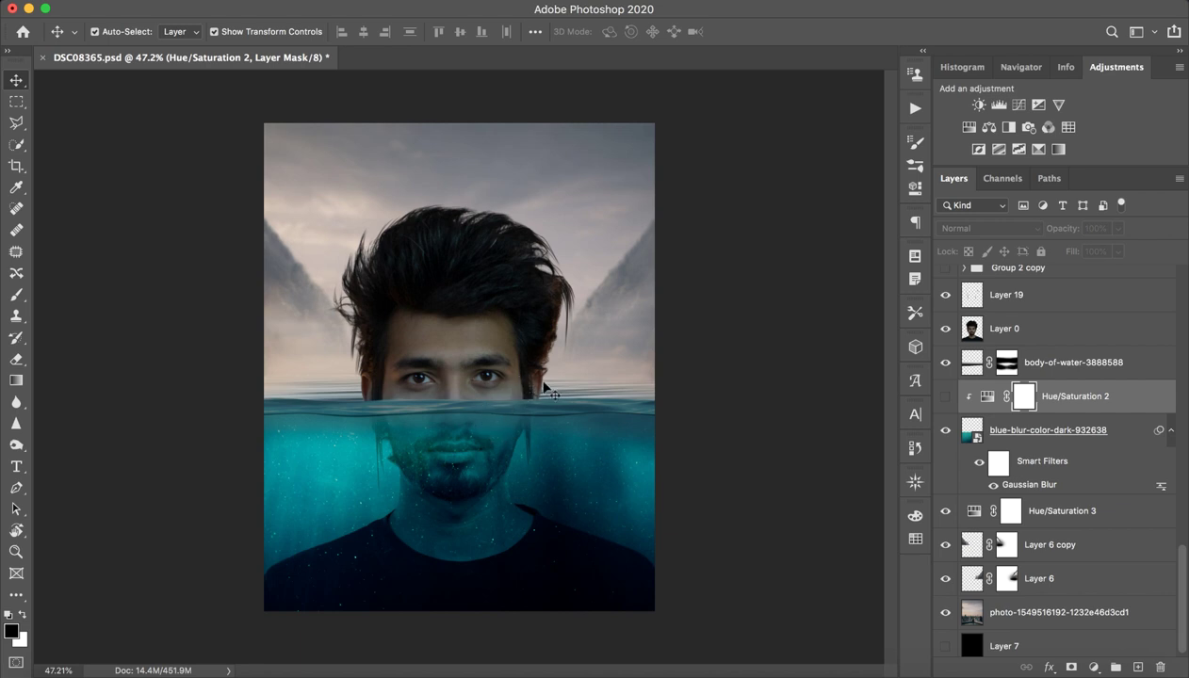
# Show Hue/Saturation 2 again and turn on Gradient Map 1 and Layer 18 inside Group 2 copy.
pyautogui.click(944, 395)
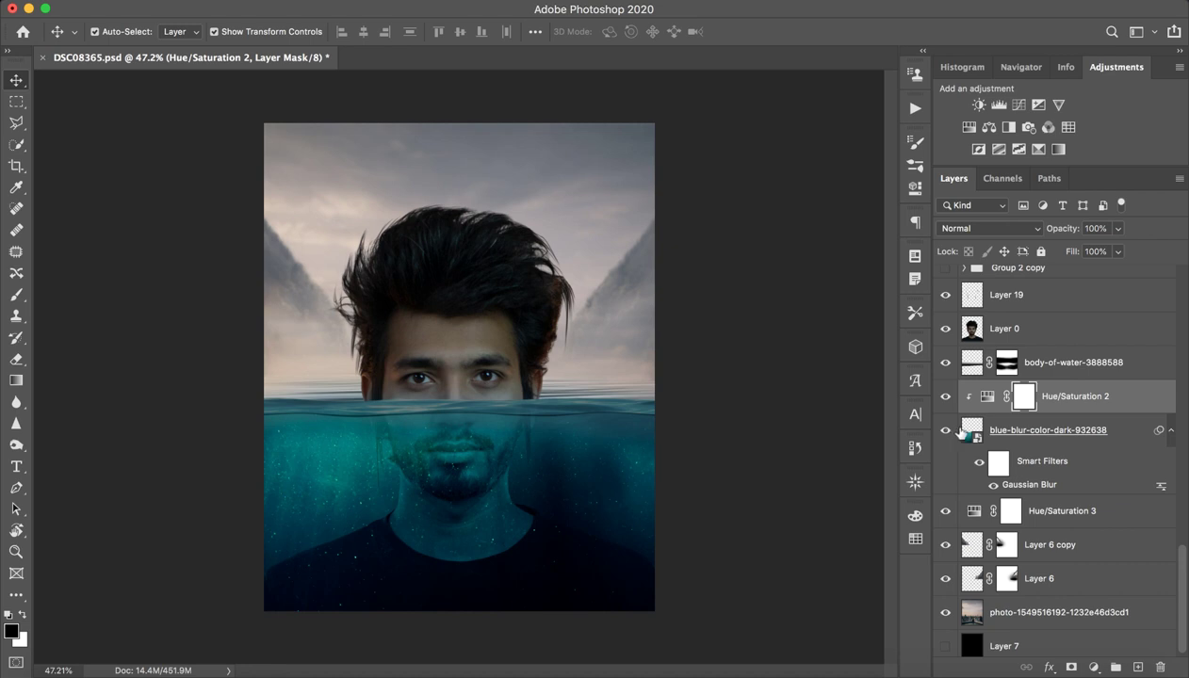
pyautogui.scroll(3, 1112, 414)
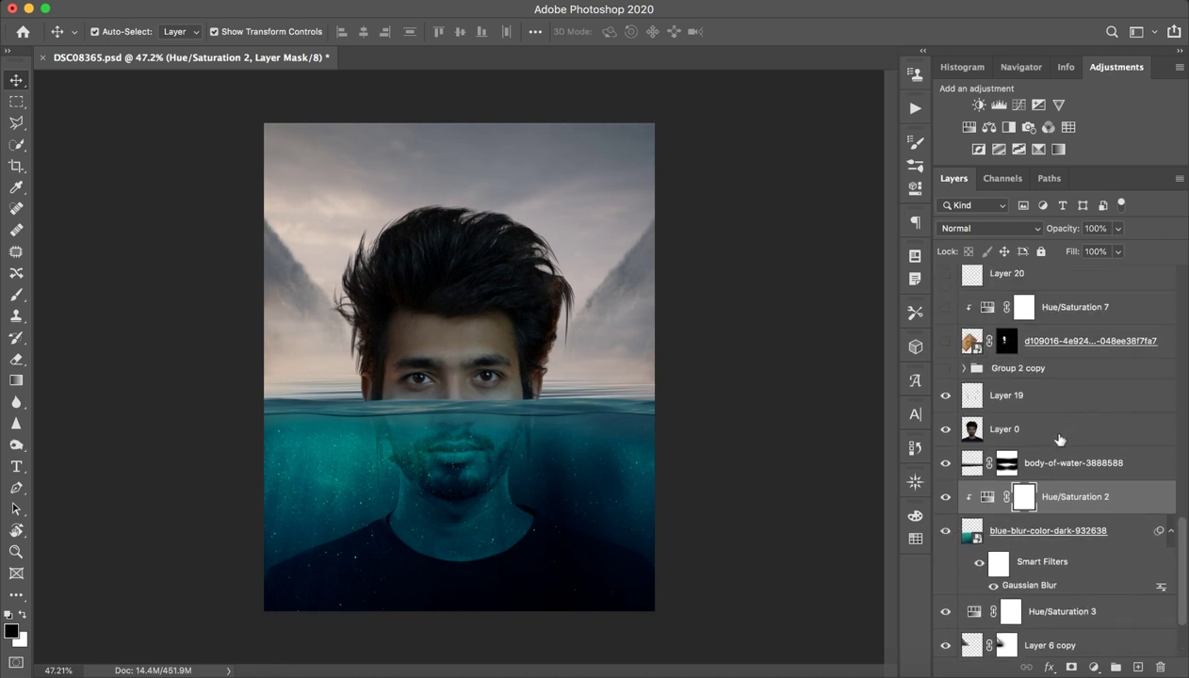
pyautogui.scroll(4, 1059, 439)
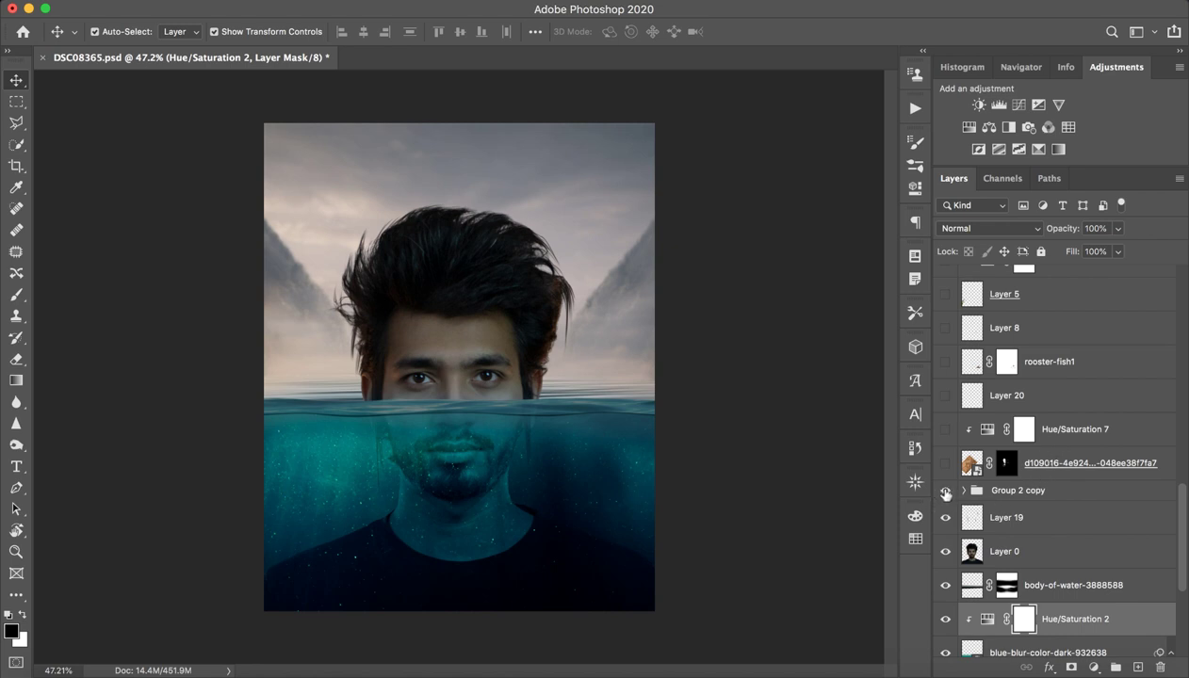
pyautogui.click(962, 491)
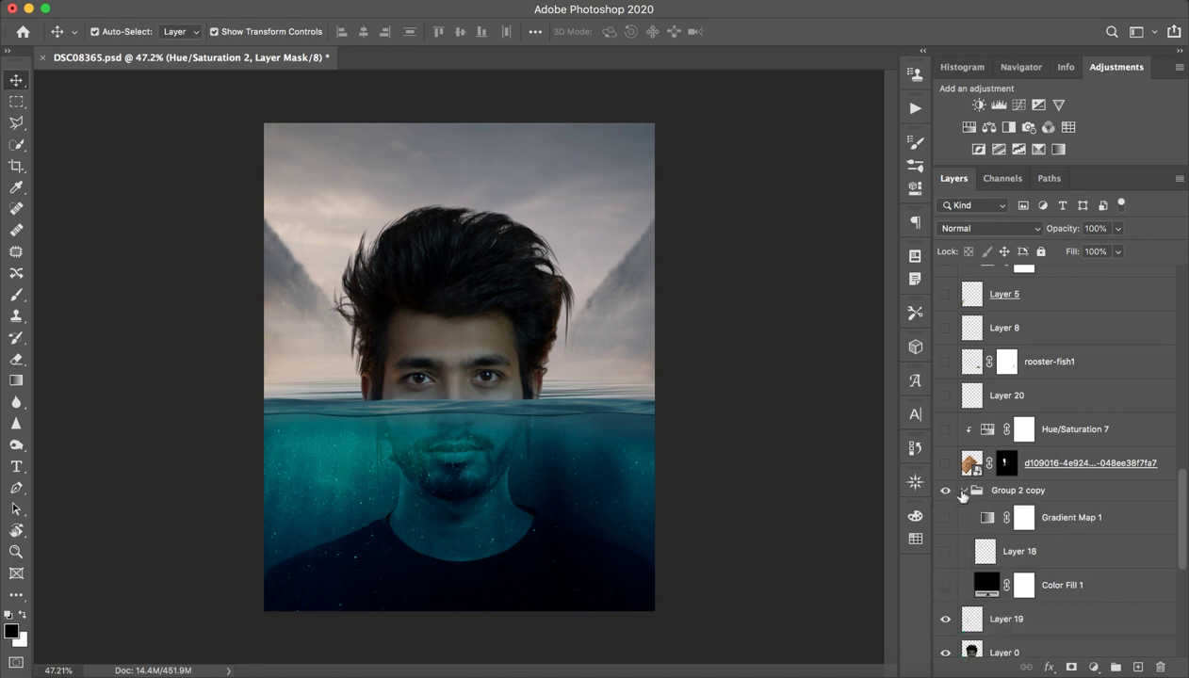
pyautogui.click(947, 492)
pyautogui.moveTo(945, 517); pyautogui.dragTo(943, 584)
pyautogui.click(963, 491)
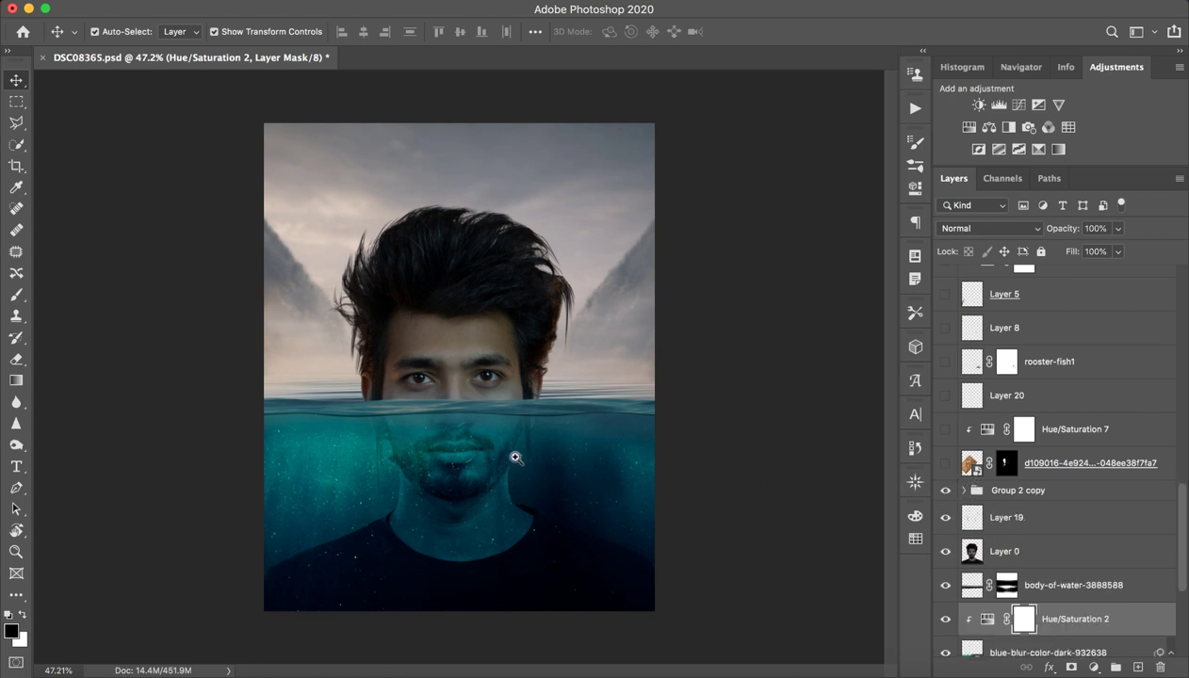
pyautogui.press('z')
pyautogui.moveTo(517, 452); pyautogui.dragTo(523, 428)
pyautogui.press('v')
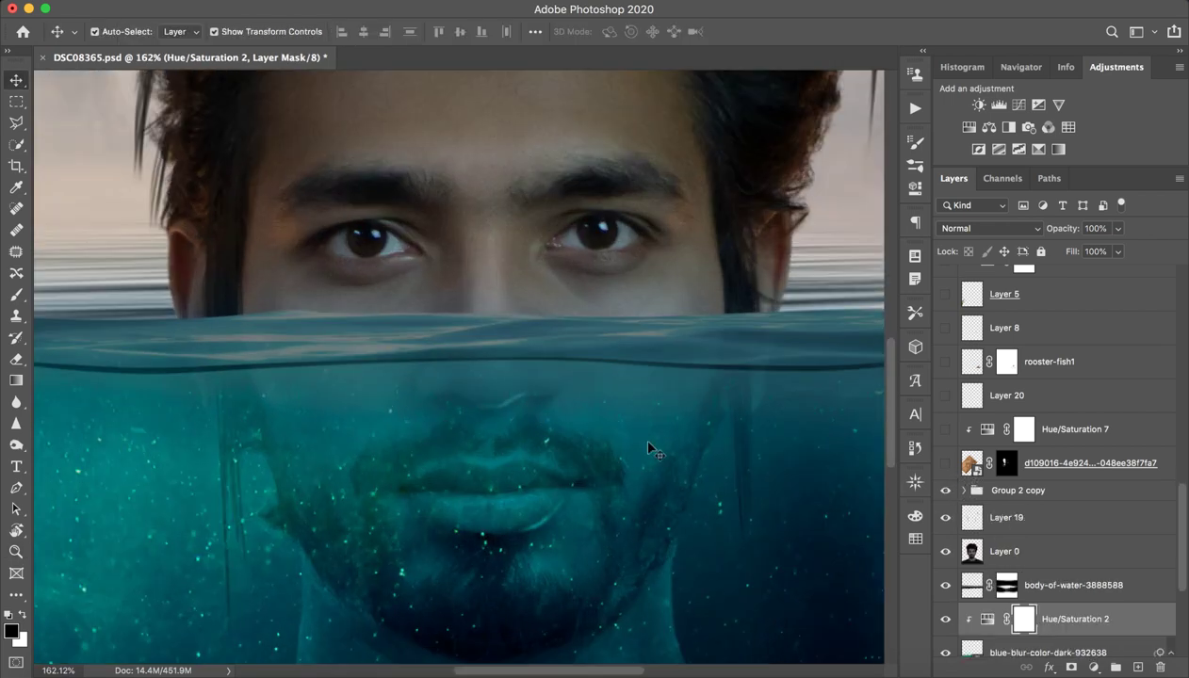
pyautogui.press('z')
pyautogui.moveTo(680, 443)
pyautogui.mouseDown()
pyautogui.moveTo(592, 474)
pyautogui.moveTo(759, 463)
pyautogui.mouseUp()
pyautogui.press('v')
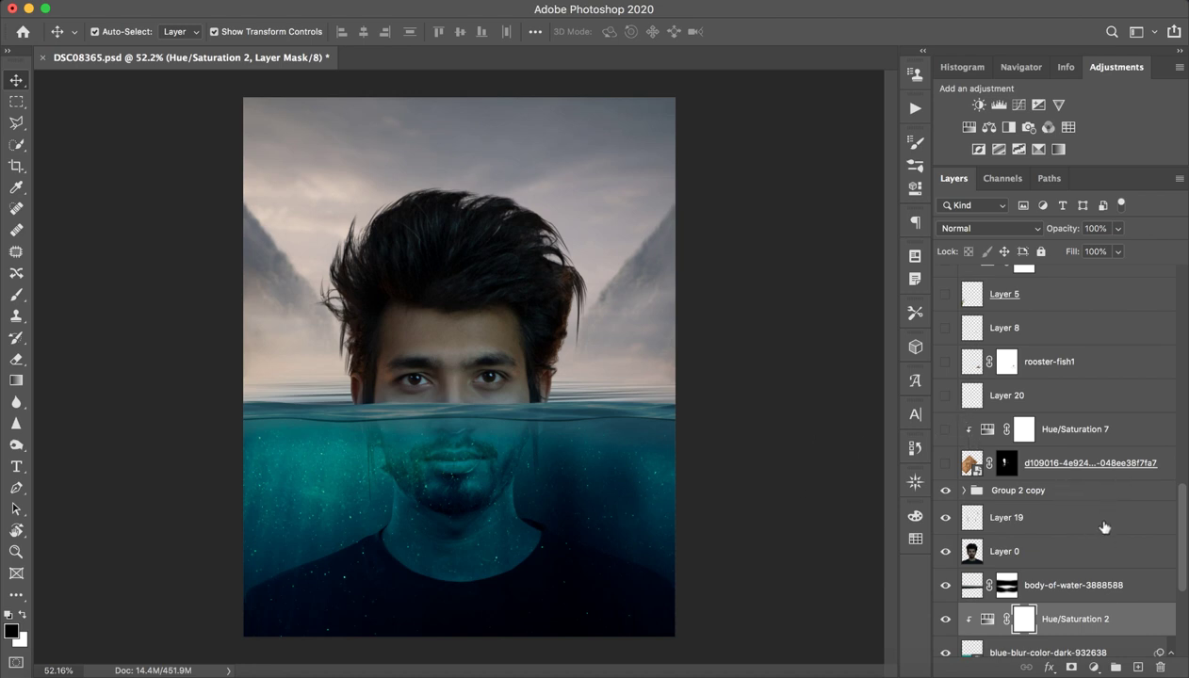
pyautogui.scroll(-2, 1036, 487)
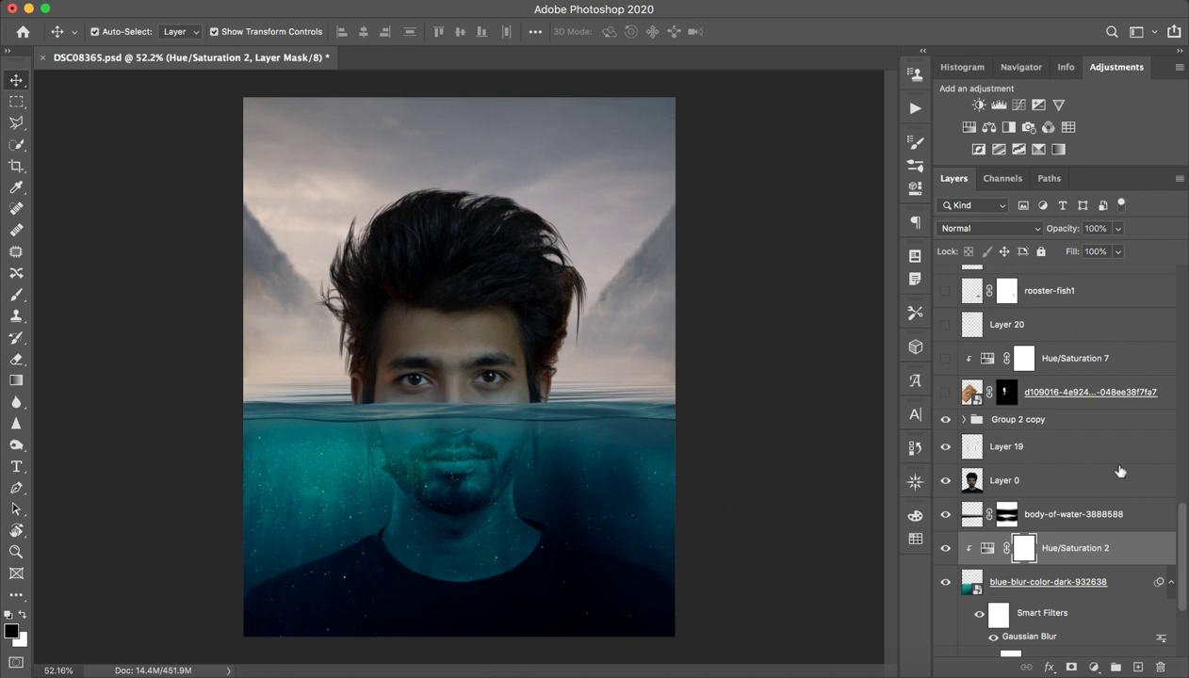
pyautogui.scroll(1, 1119, 471)
pyautogui.scroll(2, 1054, 457)
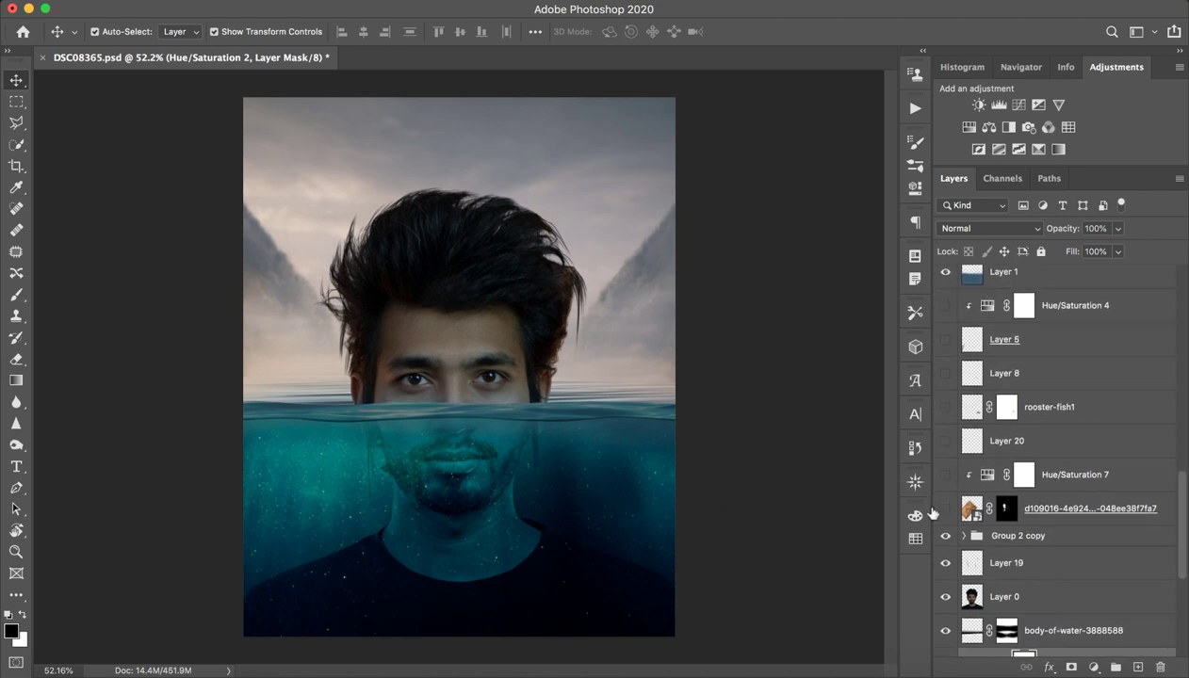
# Show the orange d109016 texture layer over the face and inspect the forehead up close.
pyautogui.click(945, 508)
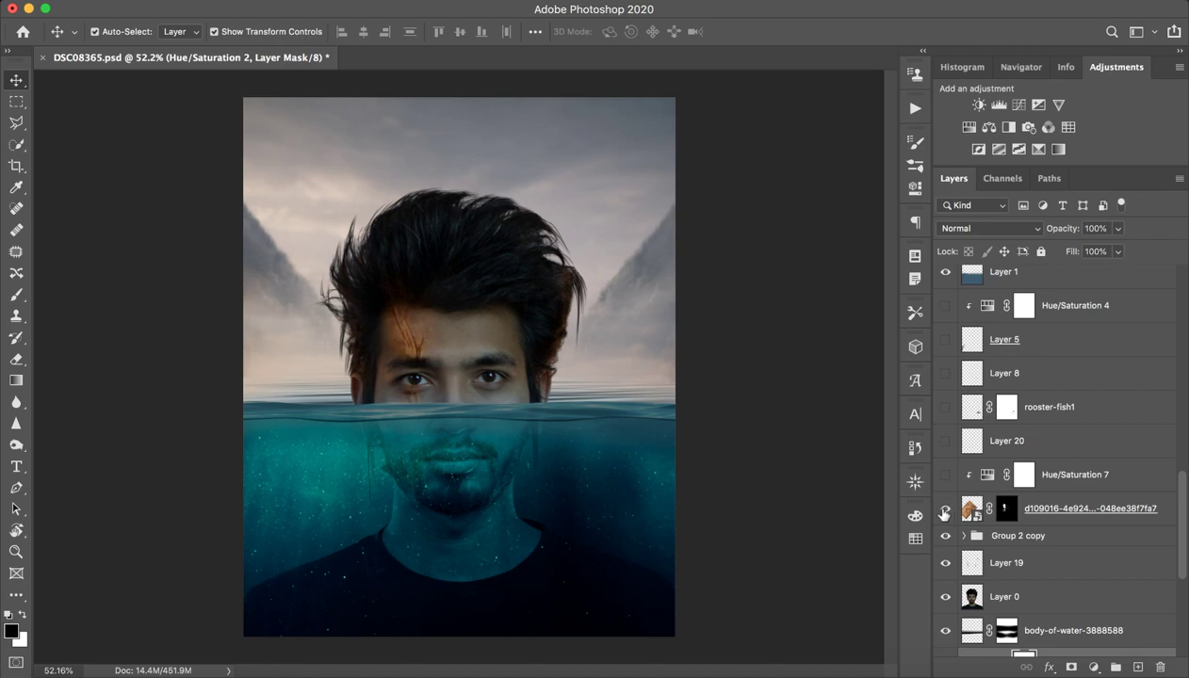
pyautogui.press('z')
pyautogui.moveTo(391, 329)
pyautogui.mouseDown()
pyautogui.moveTo(463, 331)
pyautogui.moveTo(438, 341)
pyautogui.mouseUp()
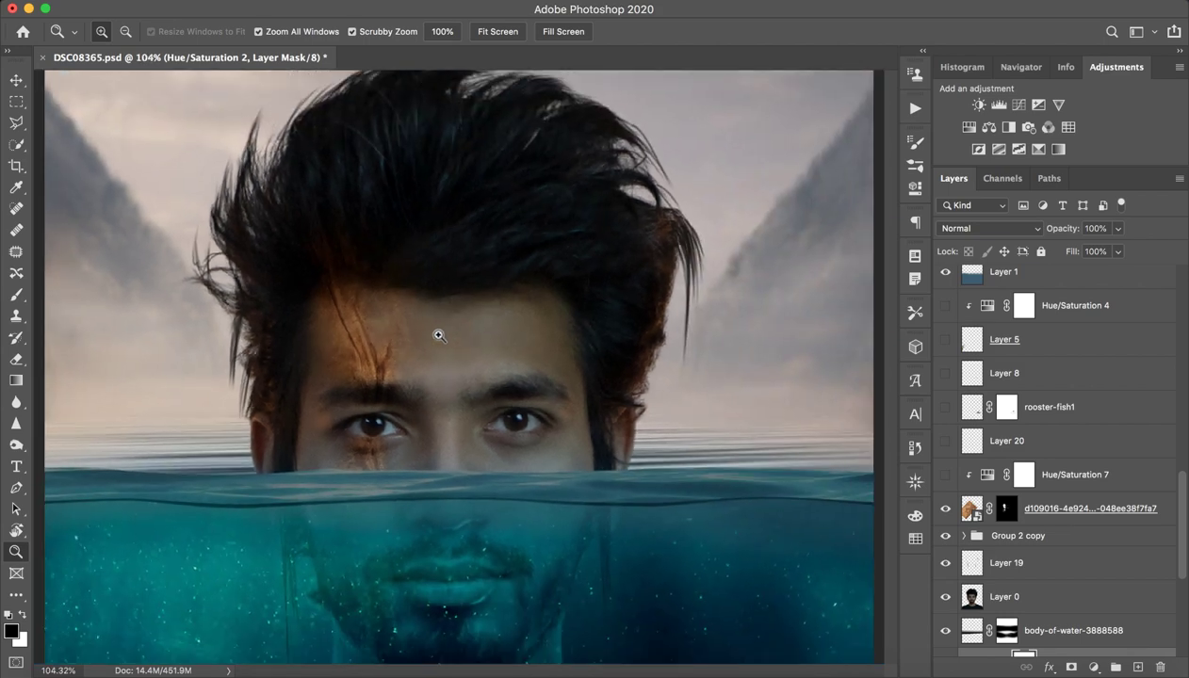
pyautogui.press('v')
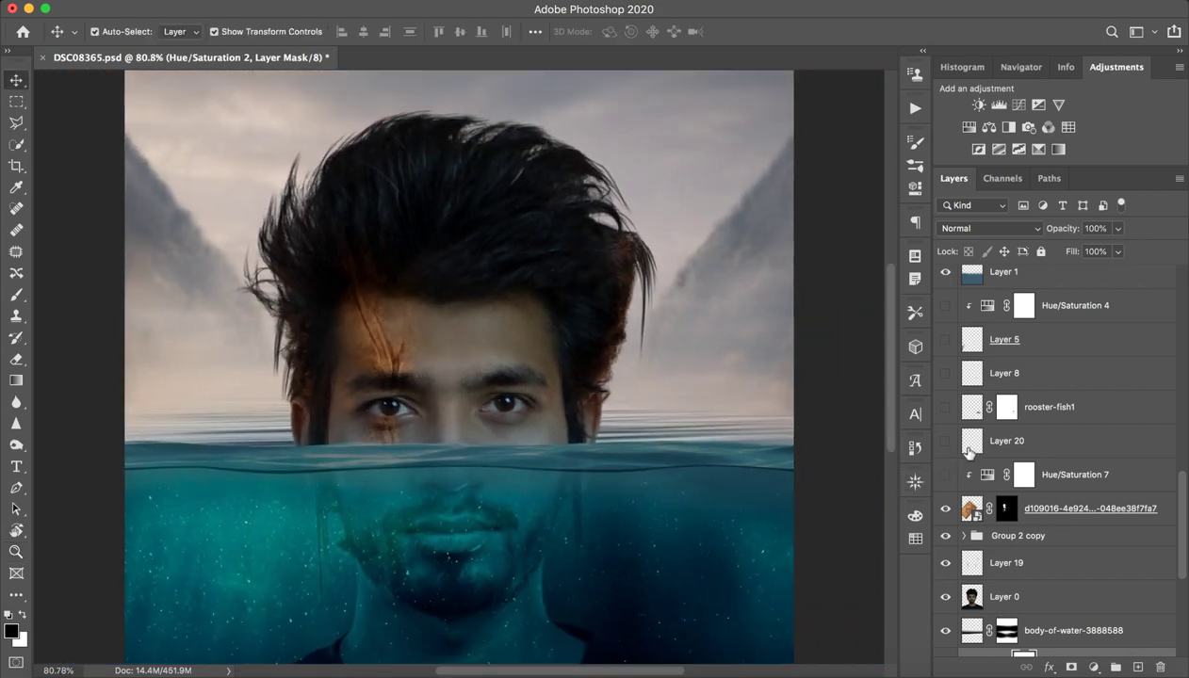
# Turn on Hue/Saturation 7 (Saturation -84, Lightness -28) and compare the forehead with it on and off.
pyautogui.click(1057, 476)
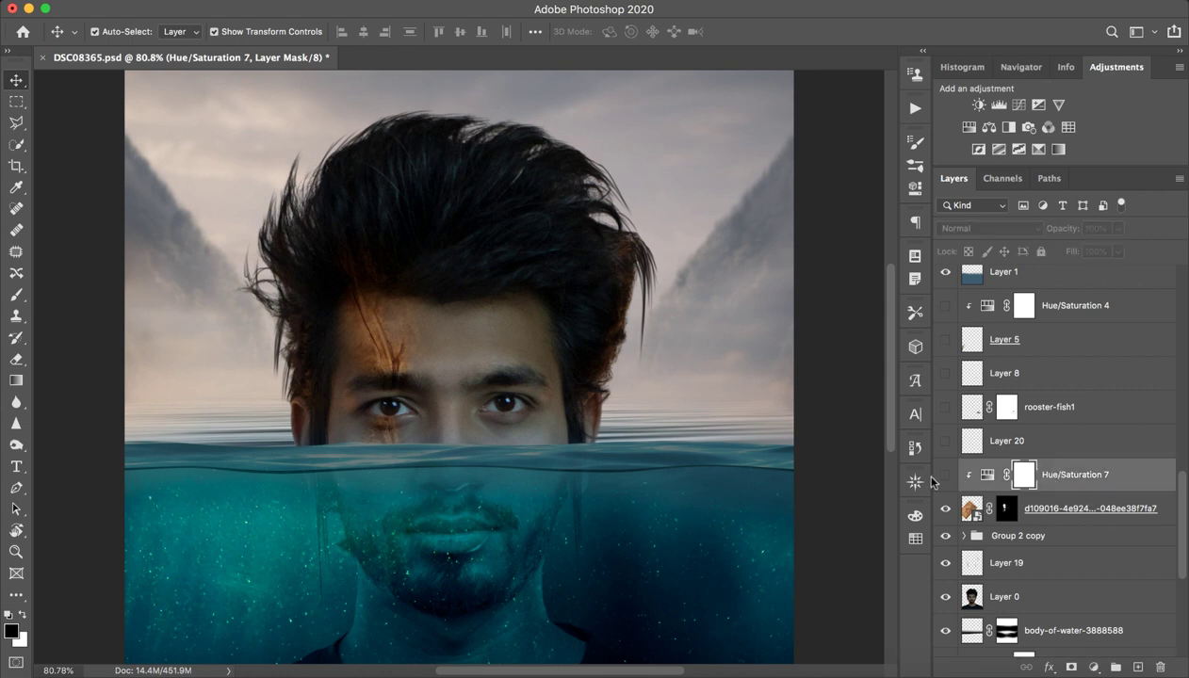
pyautogui.click(945, 478)
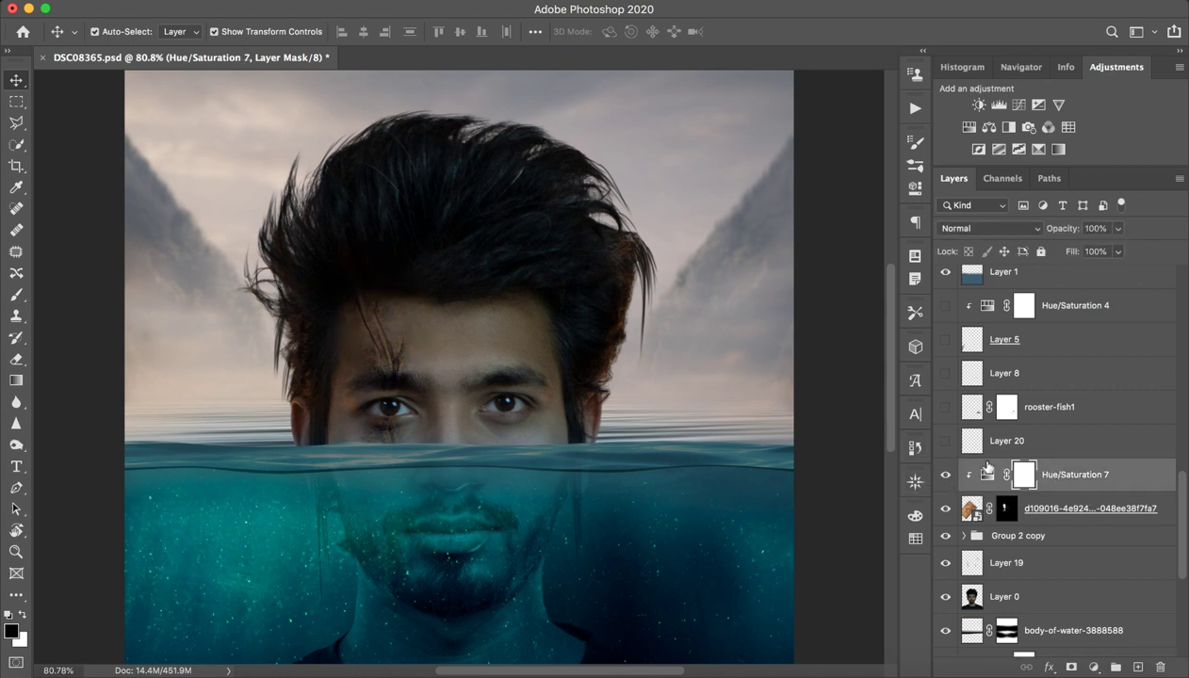
pyautogui.doubleClick(986, 476)
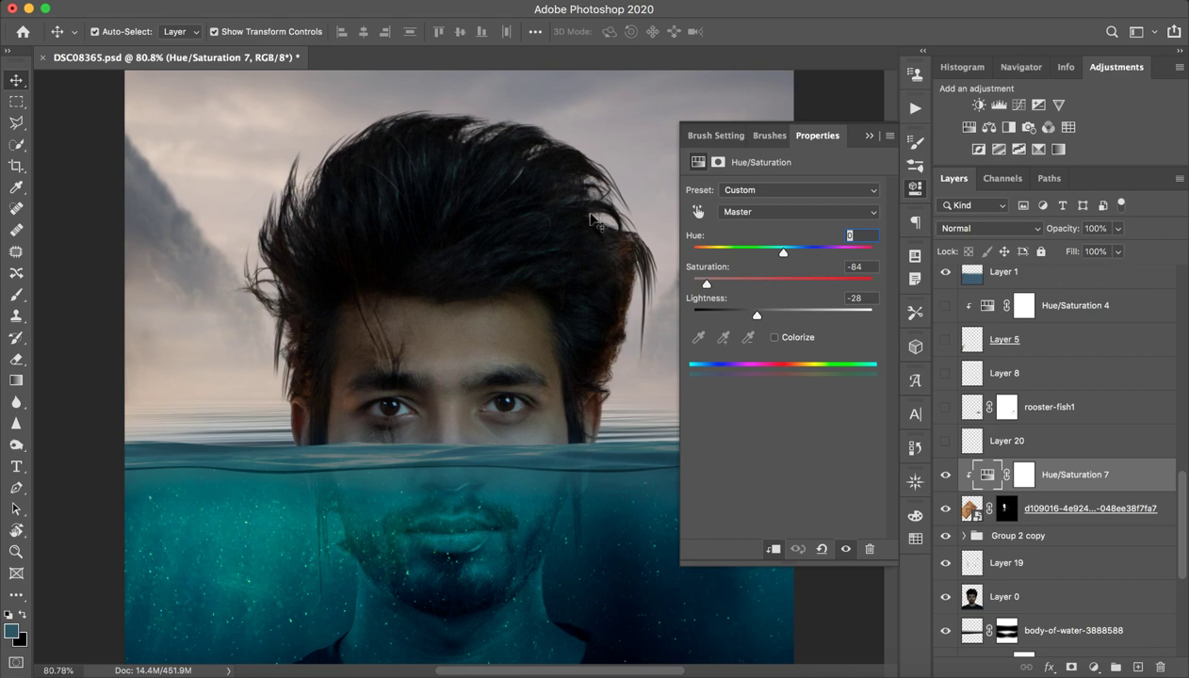
pyautogui.click(869, 135)
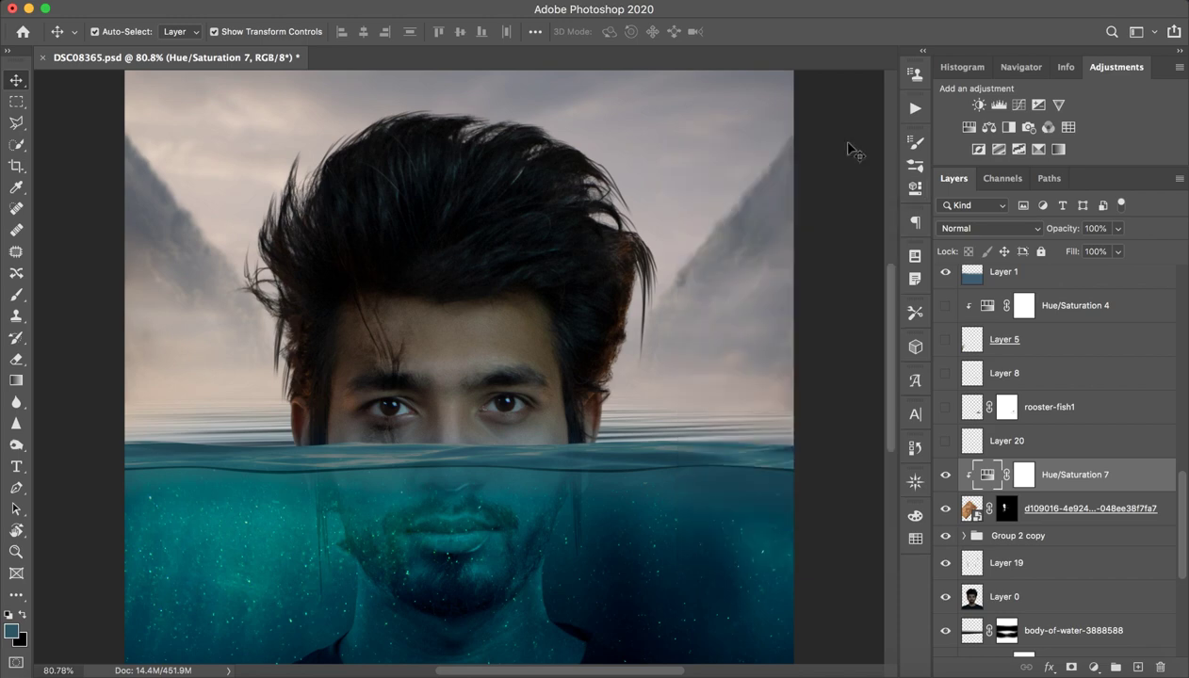
pyautogui.press('z')
pyautogui.keyDown('alt'); pyautogui.click(437, 330); pyautogui.keyUp('alt')
pyautogui.moveTo(438, 330)
pyautogui.mouseDown()
pyautogui.moveTo(514, 295)
pyautogui.moveTo(371, 326)
pyautogui.moveTo(412, 320)
pyautogui.moveTo(380, 331)
pyautogui.moveTo(394, 329)
pyautogui.mouseUp()
pyautogui.press('v')
pyautogui.click(945, 475)
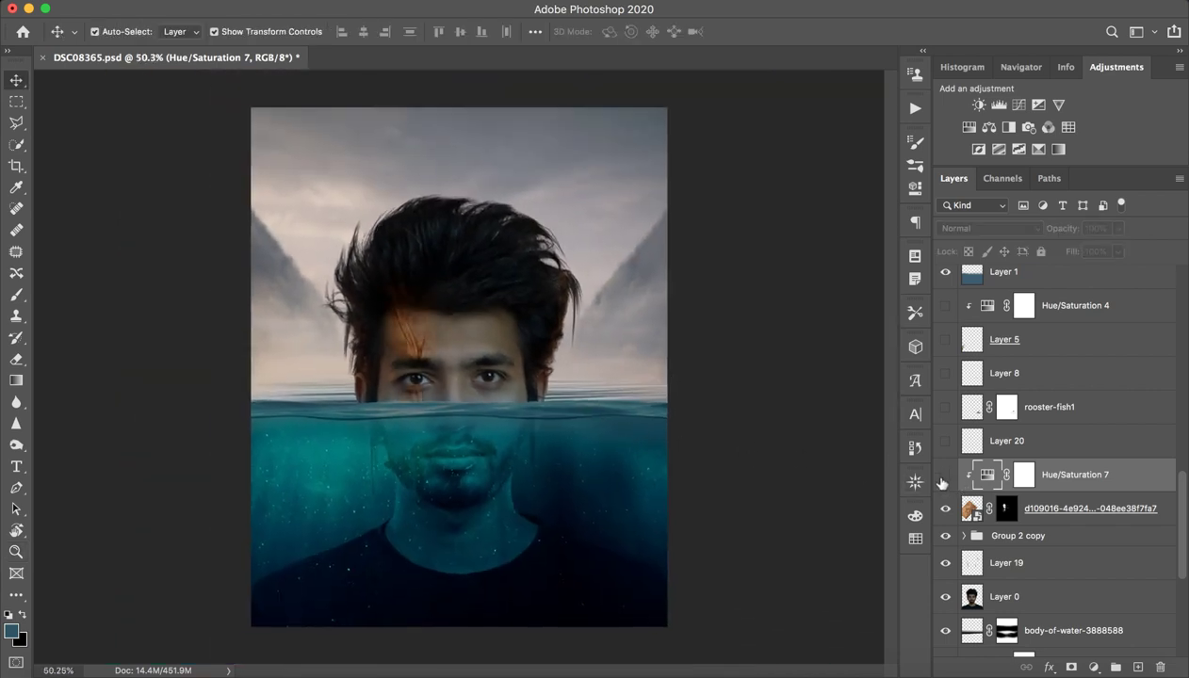
pyautogui.click(945, 475)
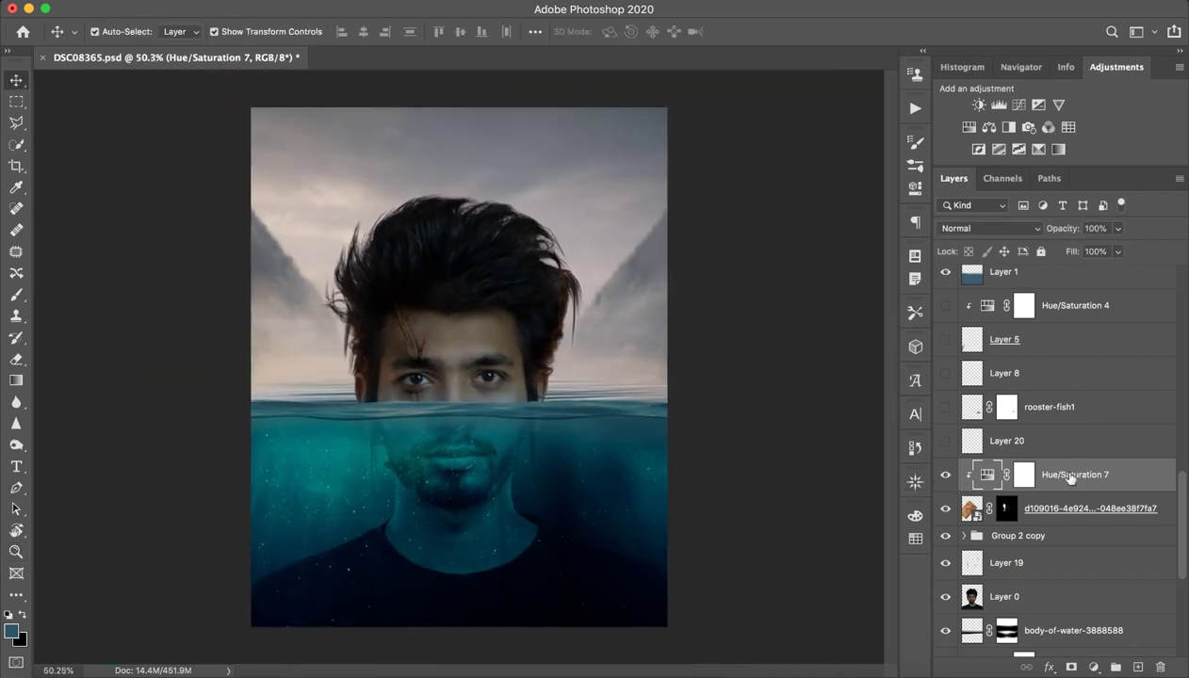
pyautogui.scroll(-5, 1052, 588)
# Show and select the Overlay Layer 20, zooming in on the eyes and forehead.
pyautogui.scroll(-1, 1044, 584)
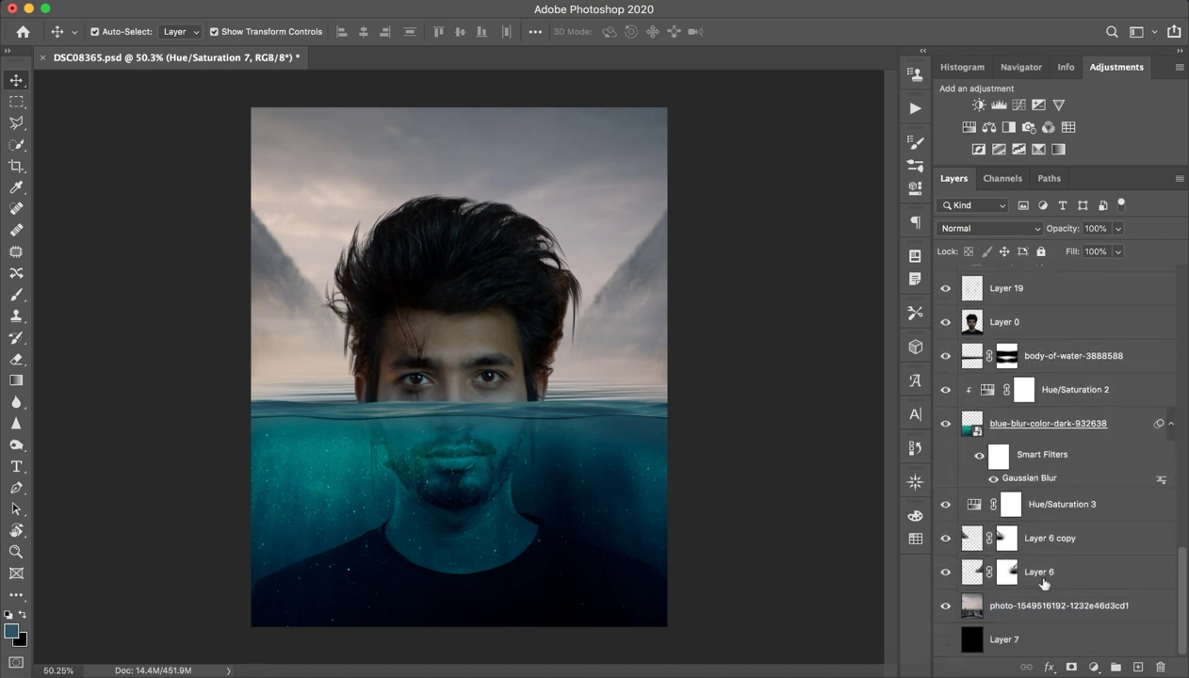
pyautogui.scroll(5, 1024, 589)
pyautogui.scroll(4, 1031, 577)
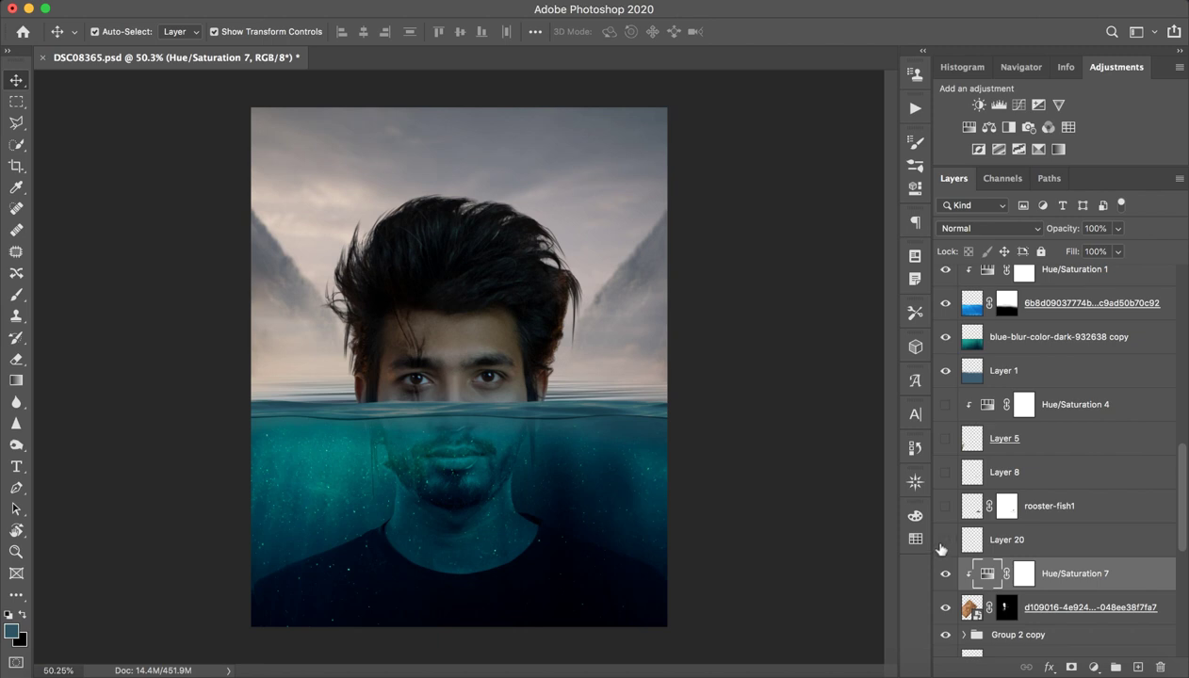
pyautogui.click(1026, 529)
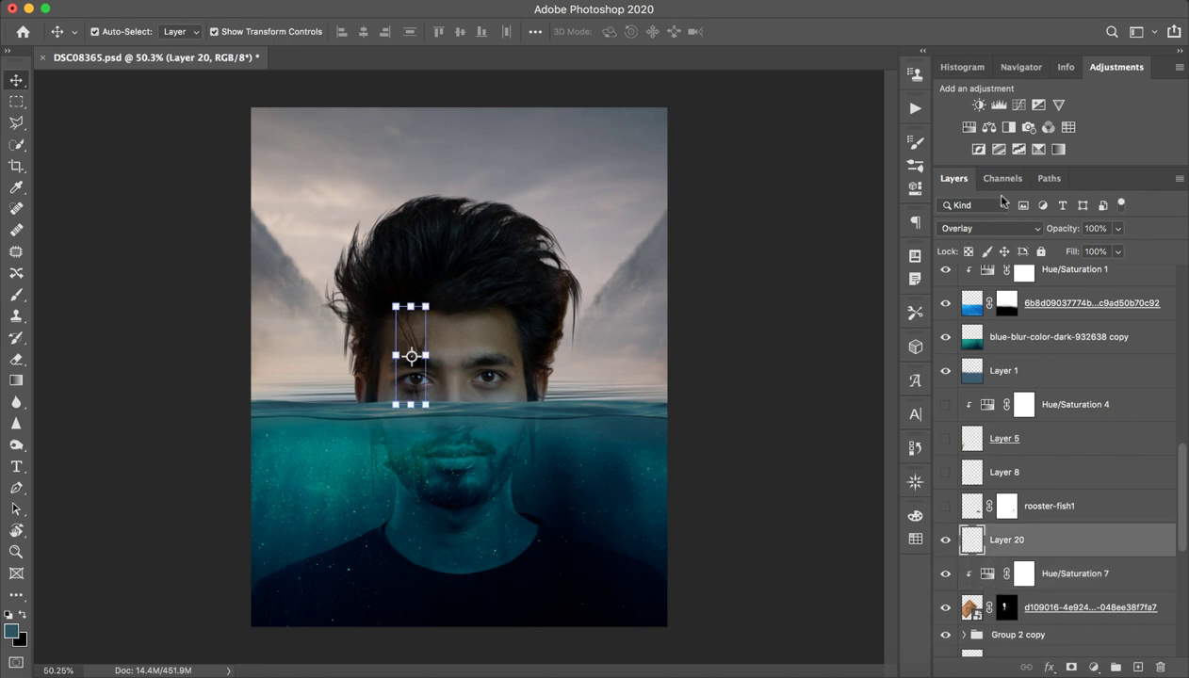
pyautogui.click(731, 341)
pyautogui.press('z')
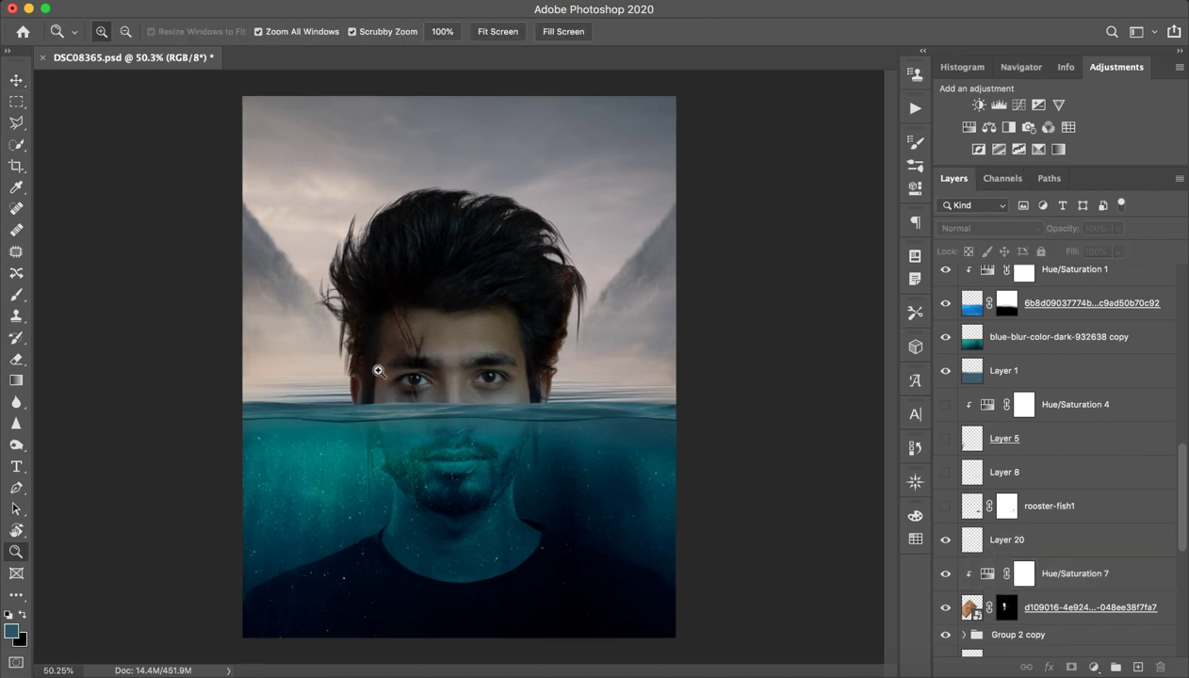
pyautogui.moveTo(358, 372); pyautogui.dragTo(424, 370)
pyautogui.press('v')
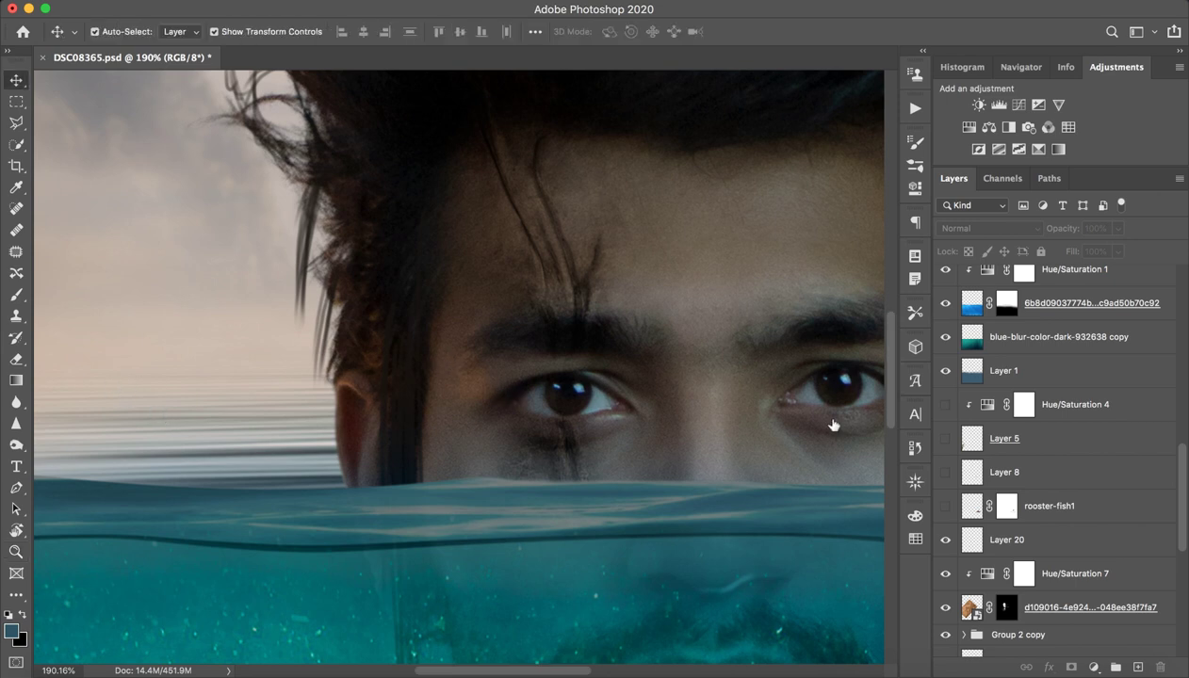
pyautogui.click(1044, 540)
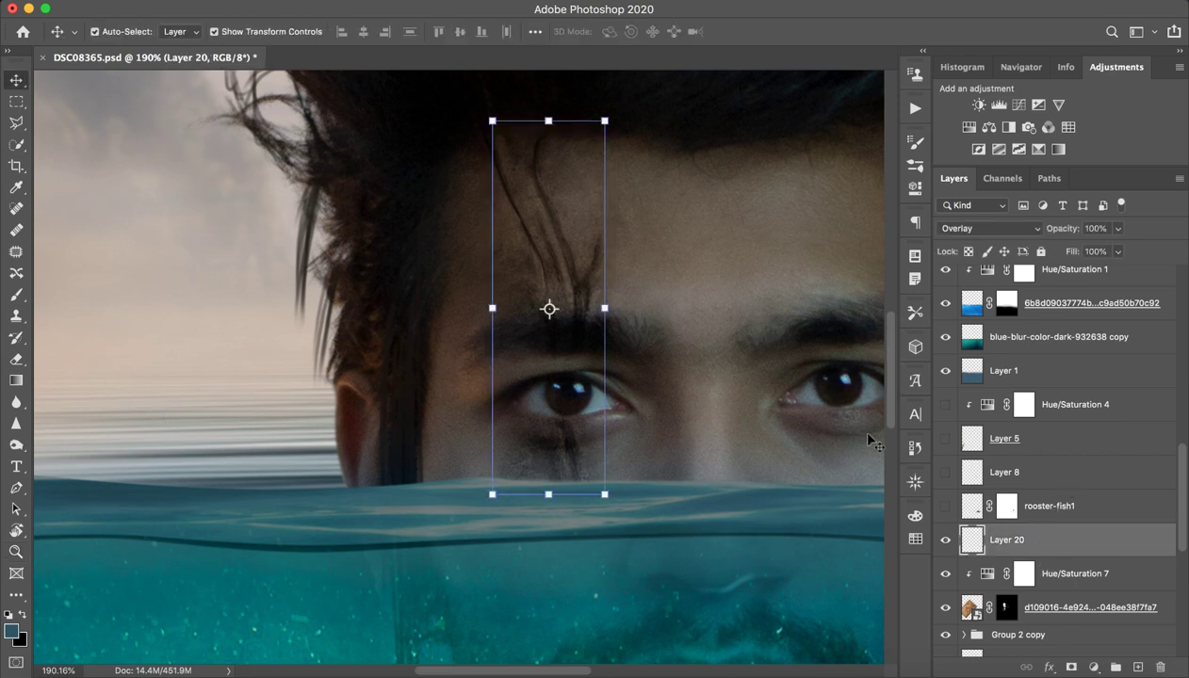
# Paint trial dark and white brush strokes on the forehead, then undo them all.
pyautogui.click(16, 295)
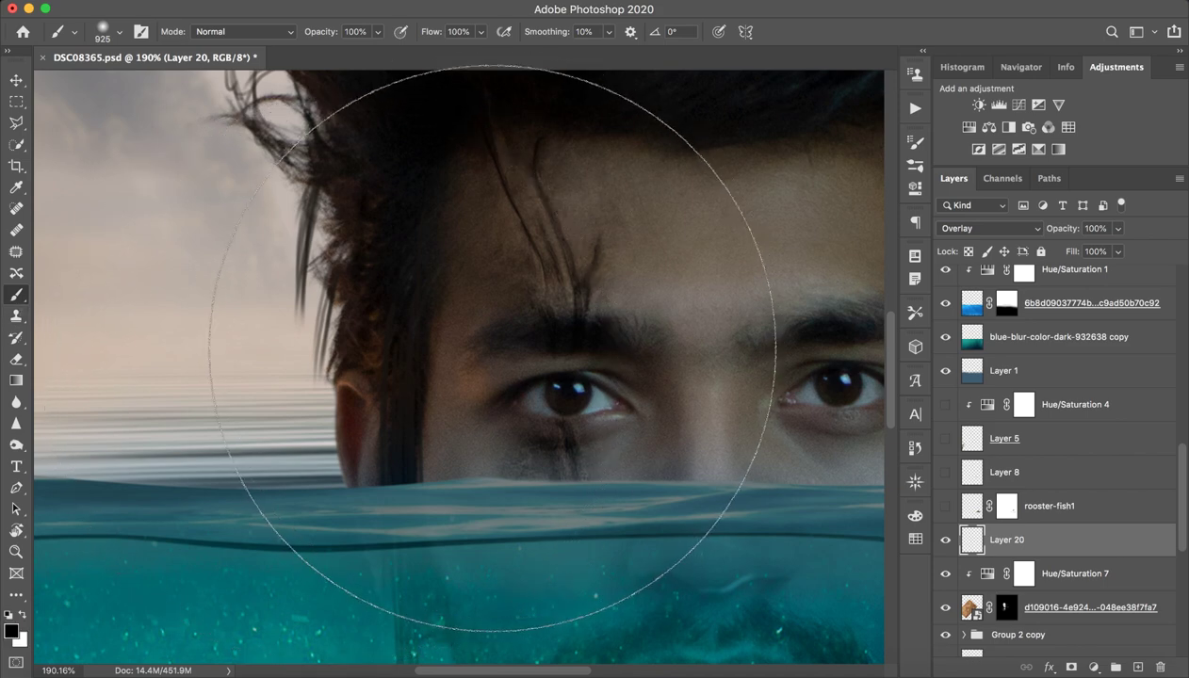
pyautogui.moveTo(640, 292)
pyautogui.mouseDown()
pyautogui.moveTo(394, 314)
pyautogui.moveTo(622, 242)
pyautogui.mouseUp()
pyautogui.moveTo(650, 200); pyautogui.dragTo(746, 253)
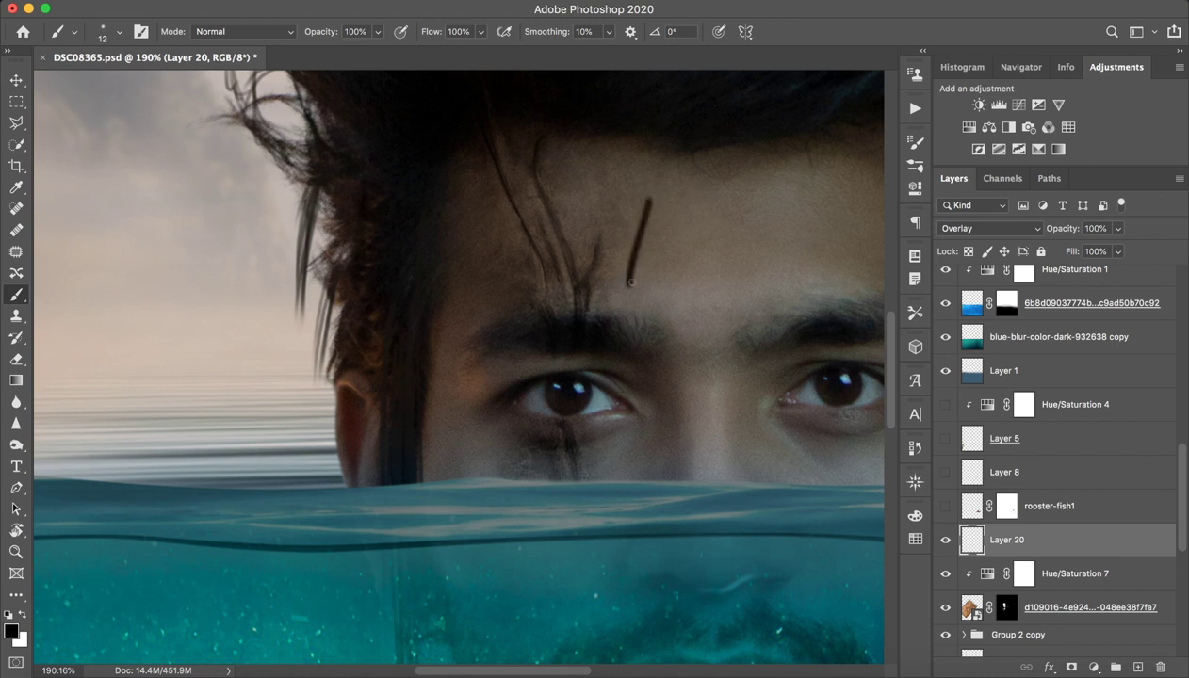
pyautogui.moveTo(534, 141)
pyautogui.mouseDown()
pyautogui.moveTo(567, 252)
pyautogui.moveTo(612, 209)
pyautogui.moveTo(551, 273)
pyautogui.moveTo(862, 330)
pyautogui.mouseUp()
pyautogui.press('x')
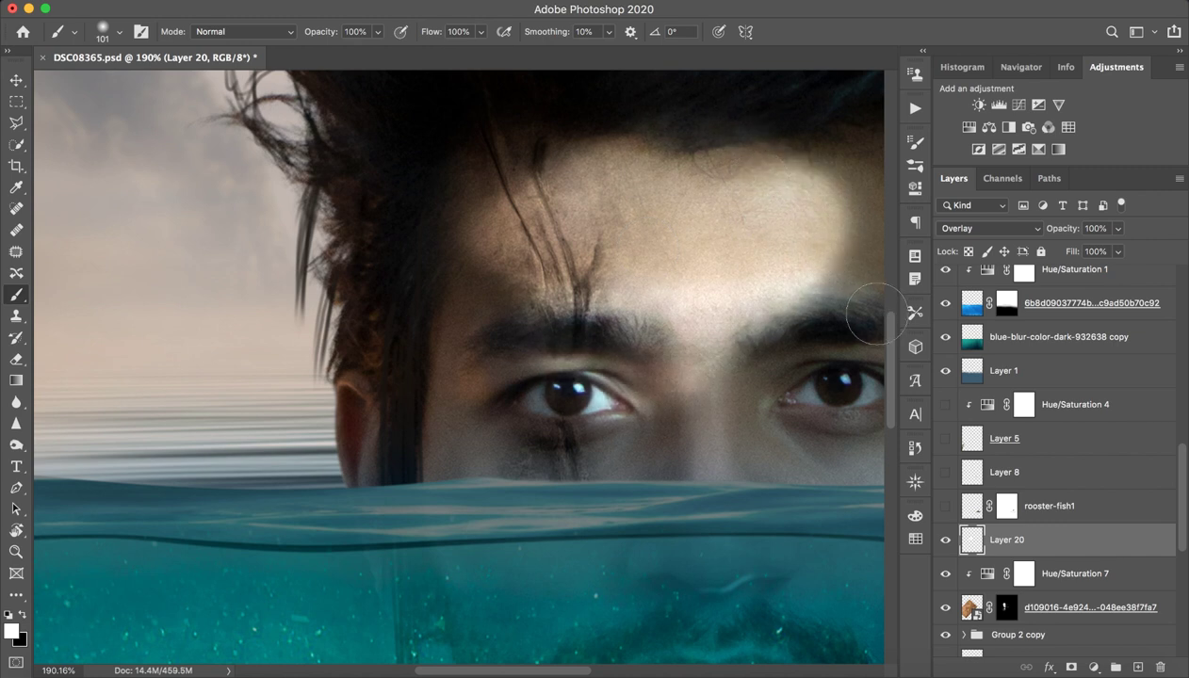
pyautogui.hotkey('ctrl', 'z')
pyautogui.hotkey('ctrl', 'z')
pyautogui.hotkey('ctrl', 'z')
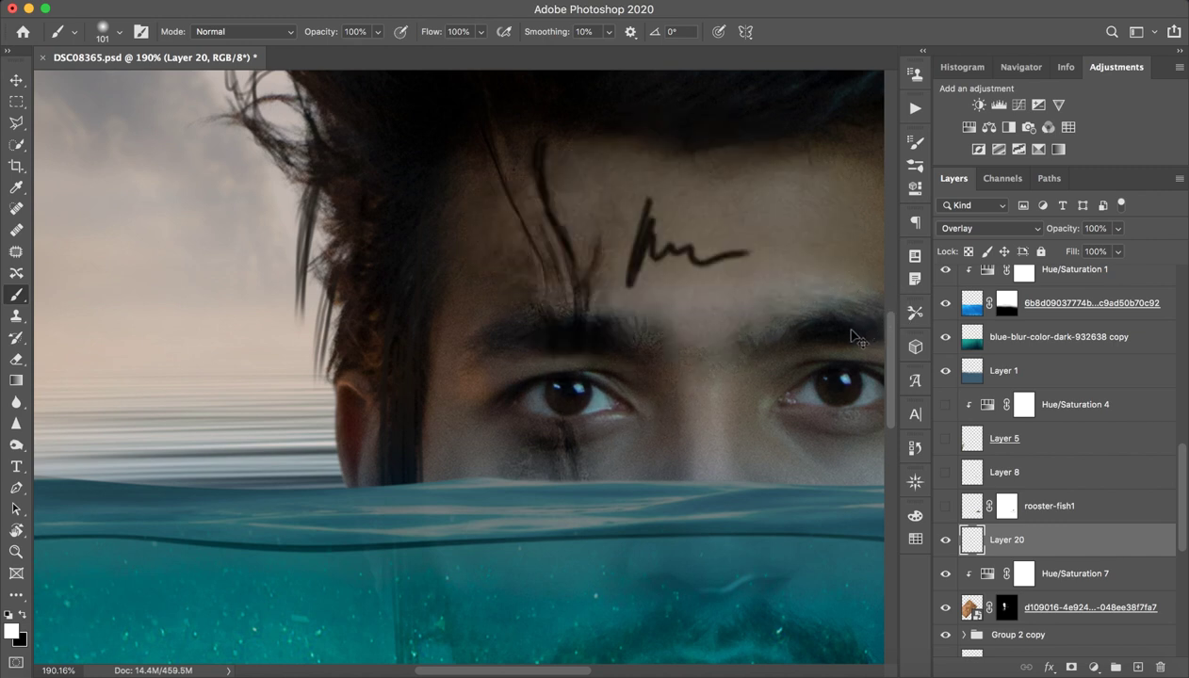
pyautogui.hotkey('ctrl', 'z')
pyautogui.hotkey('ctrl', 'z')
pyautogui.hotkey('ctrl', 'z')
pyautogui.hotkey('ctrl', 'z')
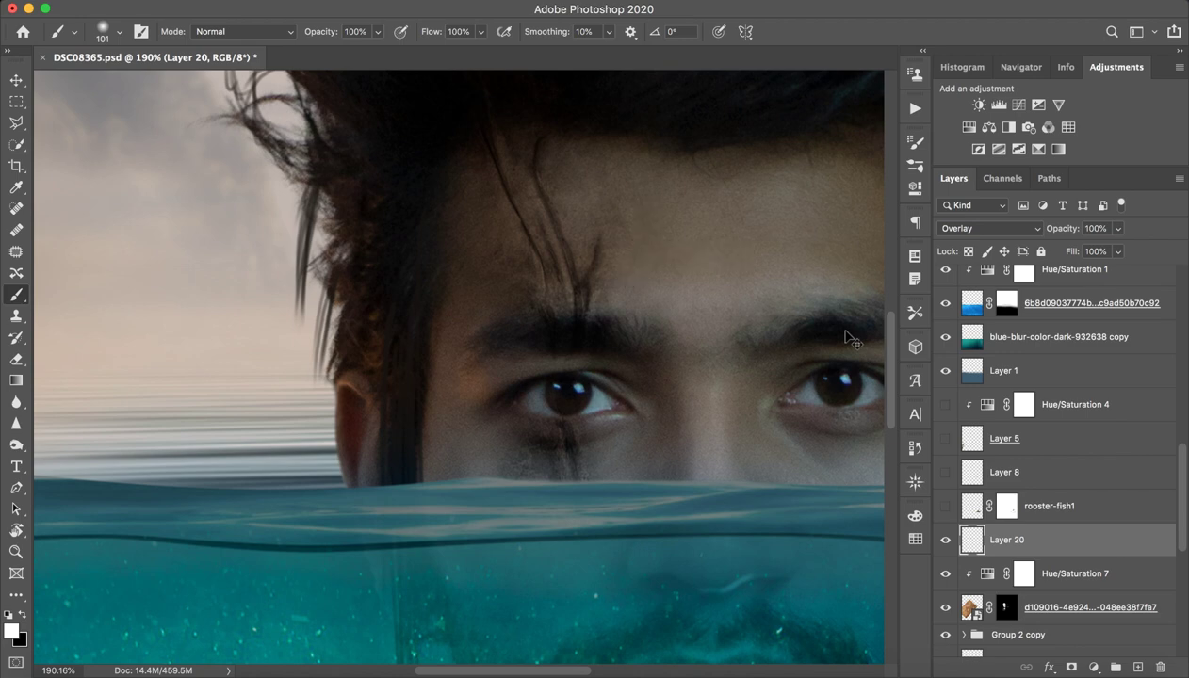
# Compare the forehead with Layer 20 toggled, leave it on, and zoom out to the full portrait.
pyautogui.hotkey('ctrl', ',')
pyautogui.hotkey('ctrl', ',')
pyautogui.press('z')
pyautogui.moveTo(666, 386); pyautogui.dragTo(623, 380)
pyautogui.moveTo(696, 387); pyautogui.dragTo(744, 388)
pyautogui.press('b')
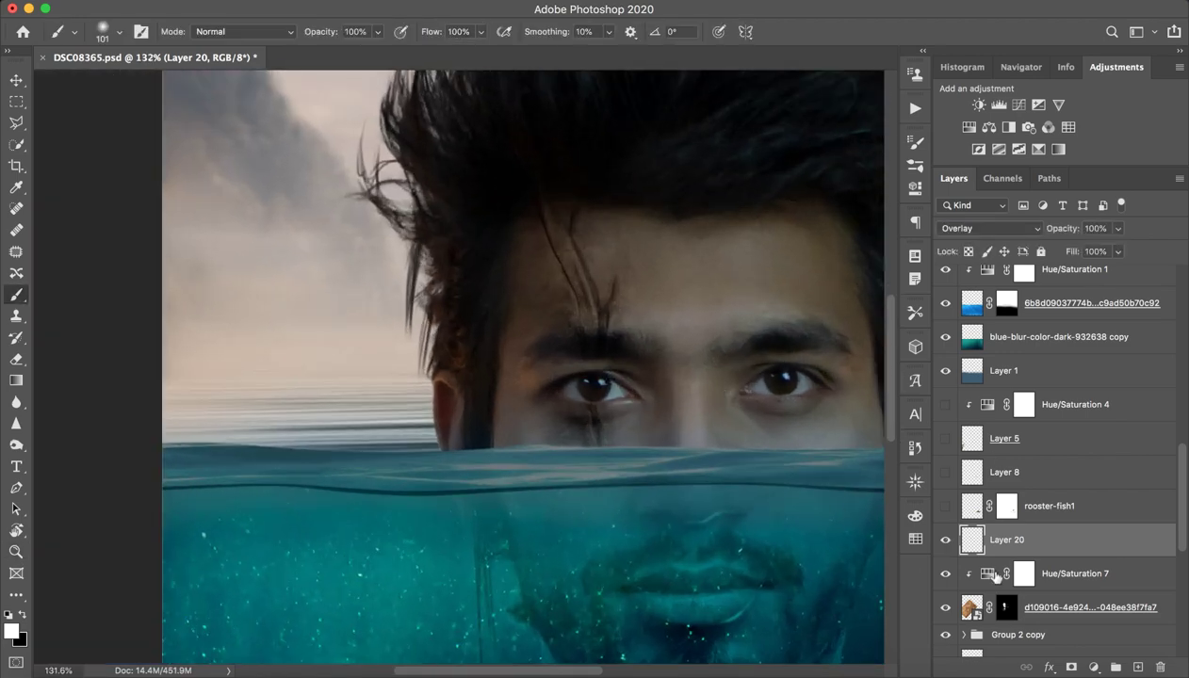
pyautogui.click(945, 541)
pyautogui.click(946, 540)
pyautogui.click(946, 541)
pyautogui.moveTo(716, 357); pyautogui.dragTo(641, 358)
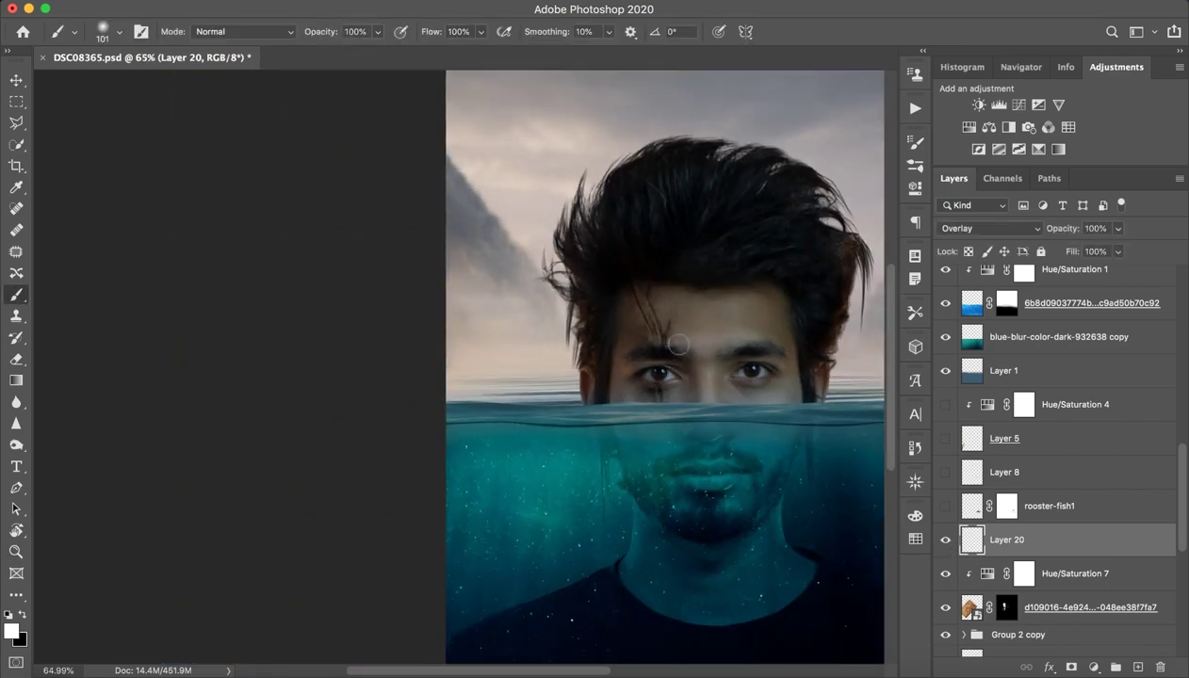
# Show the rooster-fish1 anglerfish and its Layer 8 lure, zooming in to check them.
pyautogui.moveTo(785, 332); pyautogui.dragTo(753, 326)
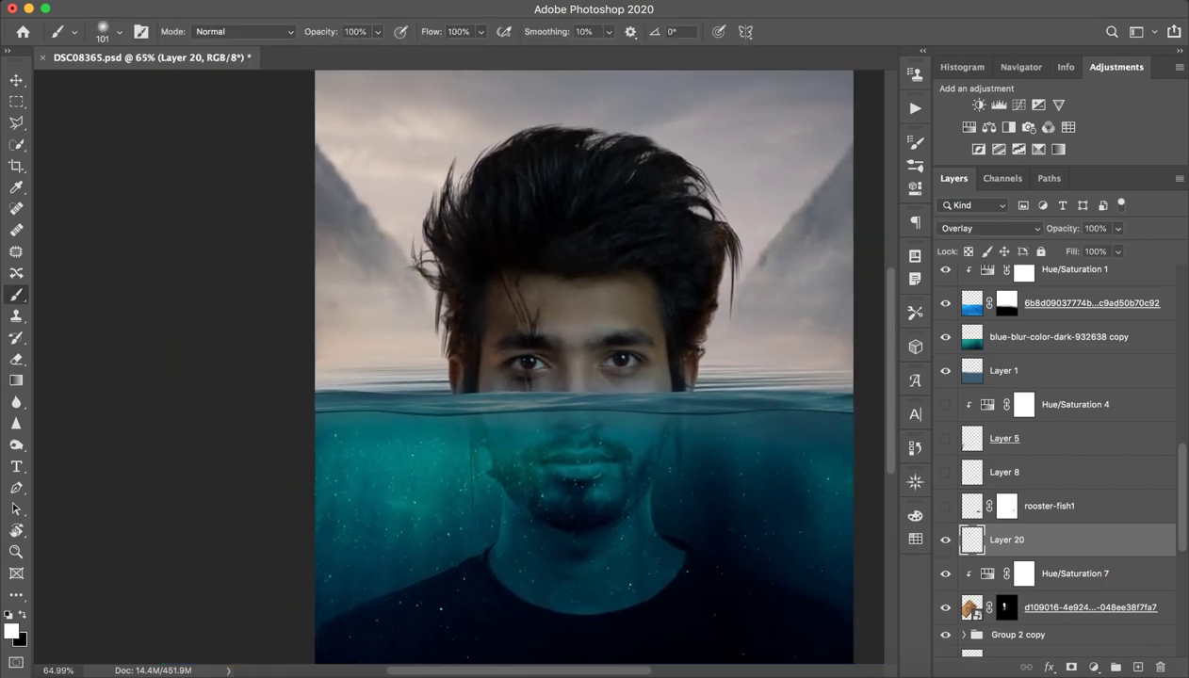
pyautogui.click(1063, 507)
pyautogui.click(945, 507)
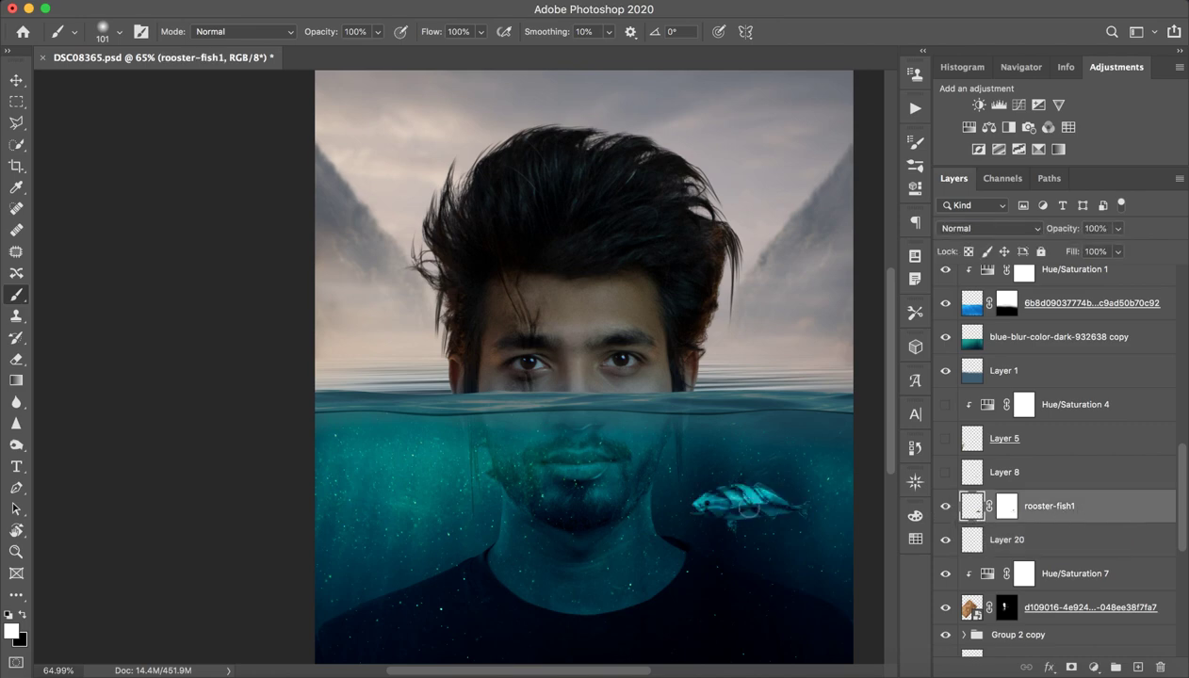
pyautogui.press('z')
pyautogui.moveTo(770, 504)
pyautogui.mouseDown()
pyautogui.moveTo(828, 513)
pyautogui.moveTo(774, 522)
pyautogui.mouseUp()
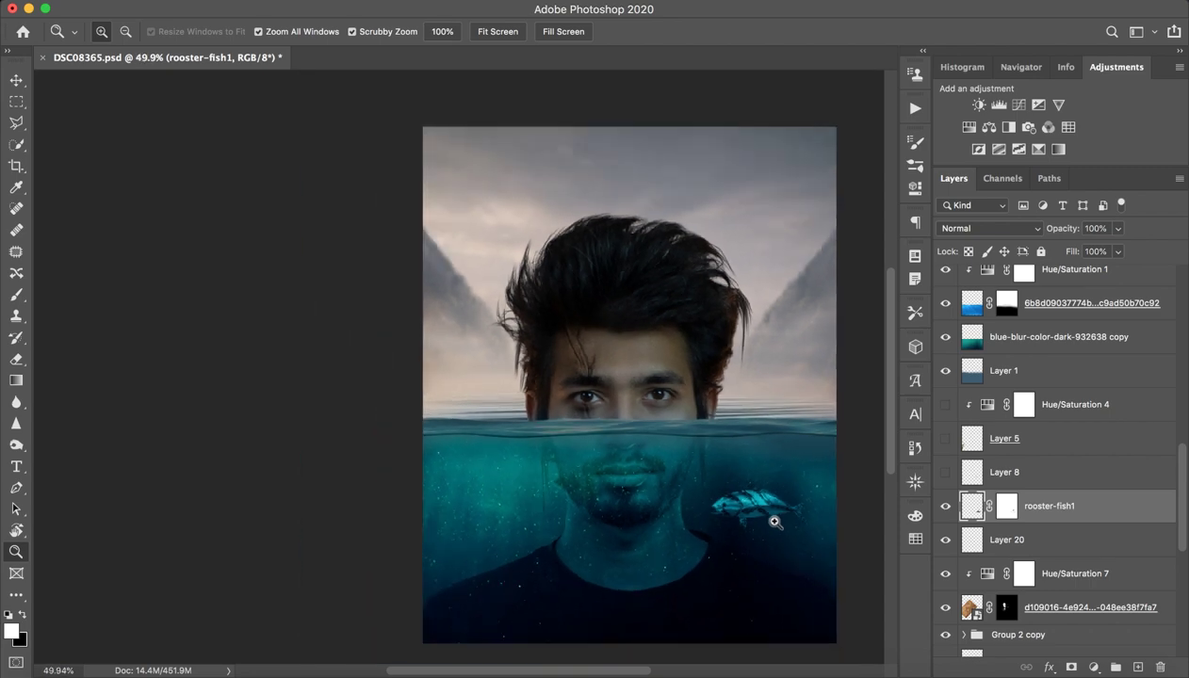
pyautogui.click(946, 472)
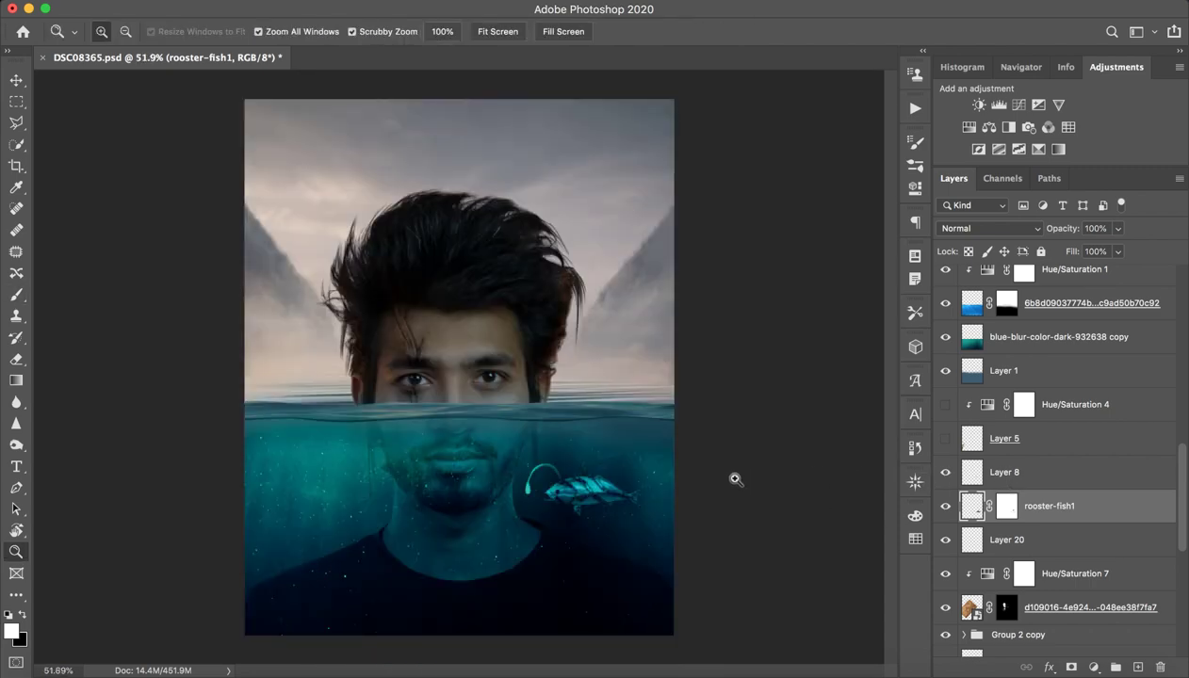
pyautogui.moveTo(544, 499)
pyautogui.mouseDown()
pyautogui.moveTo(708, 463)
pyautogui.moveTo(565, 525)
pyautogui.mouseUp()
pyautogui.press('b')
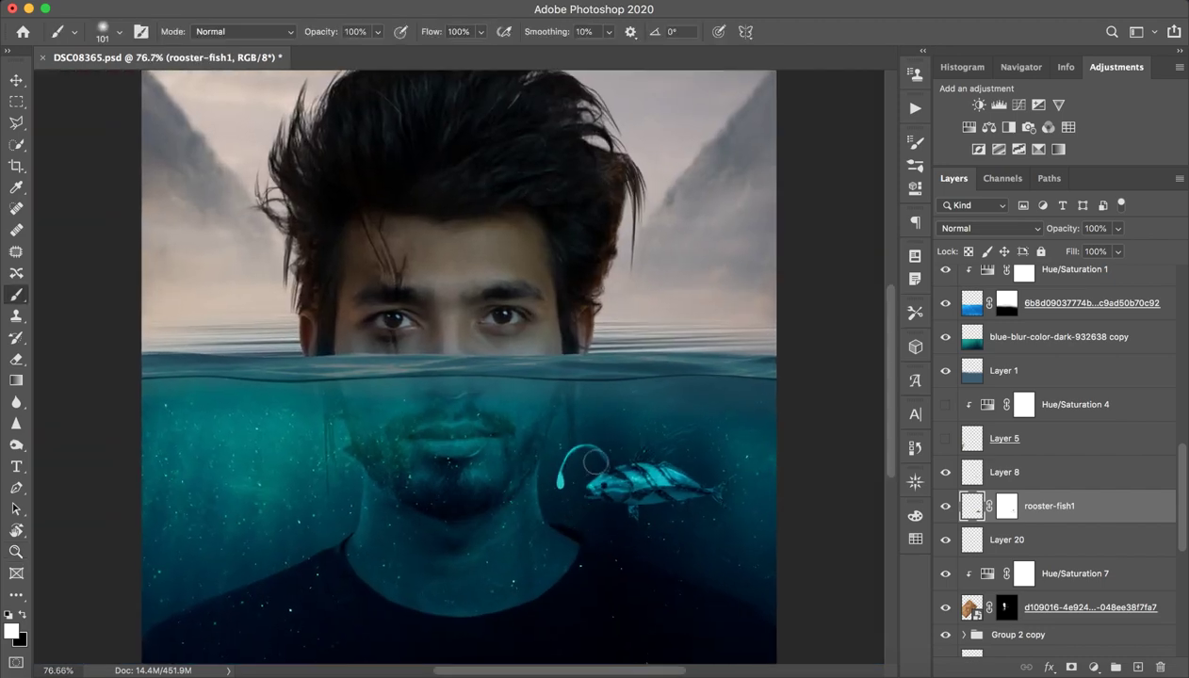
pyautogui.press('z')
# Show Layer 5's seaweed and turn on Hue/Saturation 4 to darken it.
pyautogui.click(1029, 485)
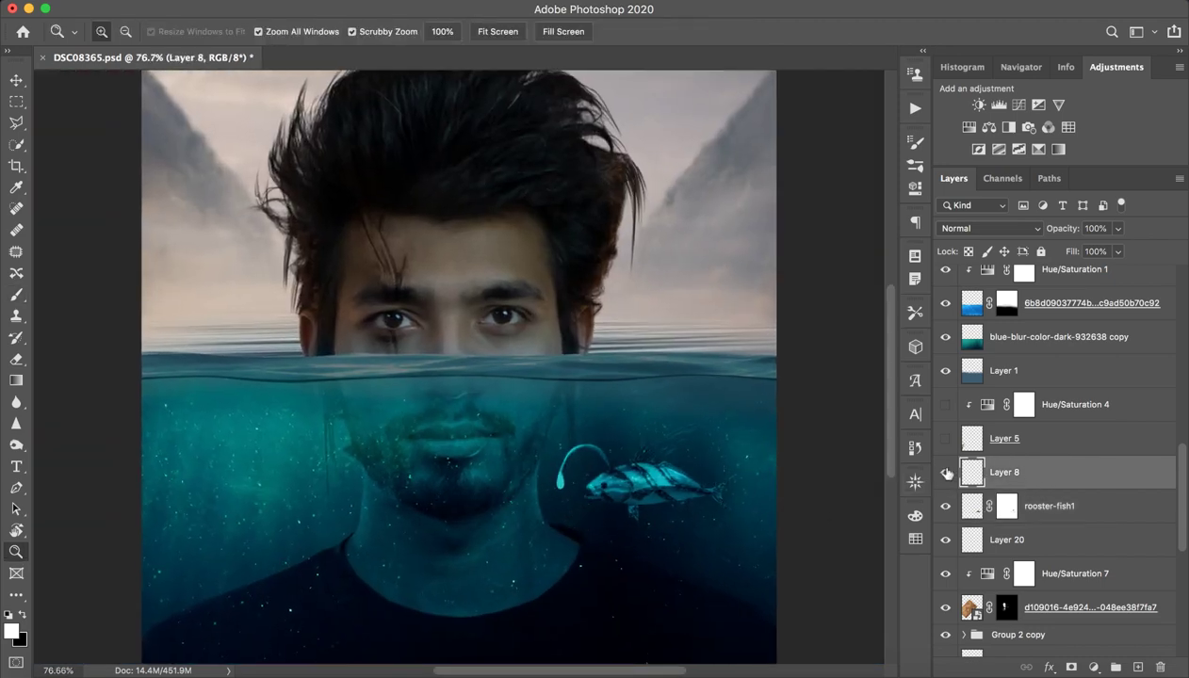
pyautogui.click(945, 438)
pyautogui.click(1022, 430)
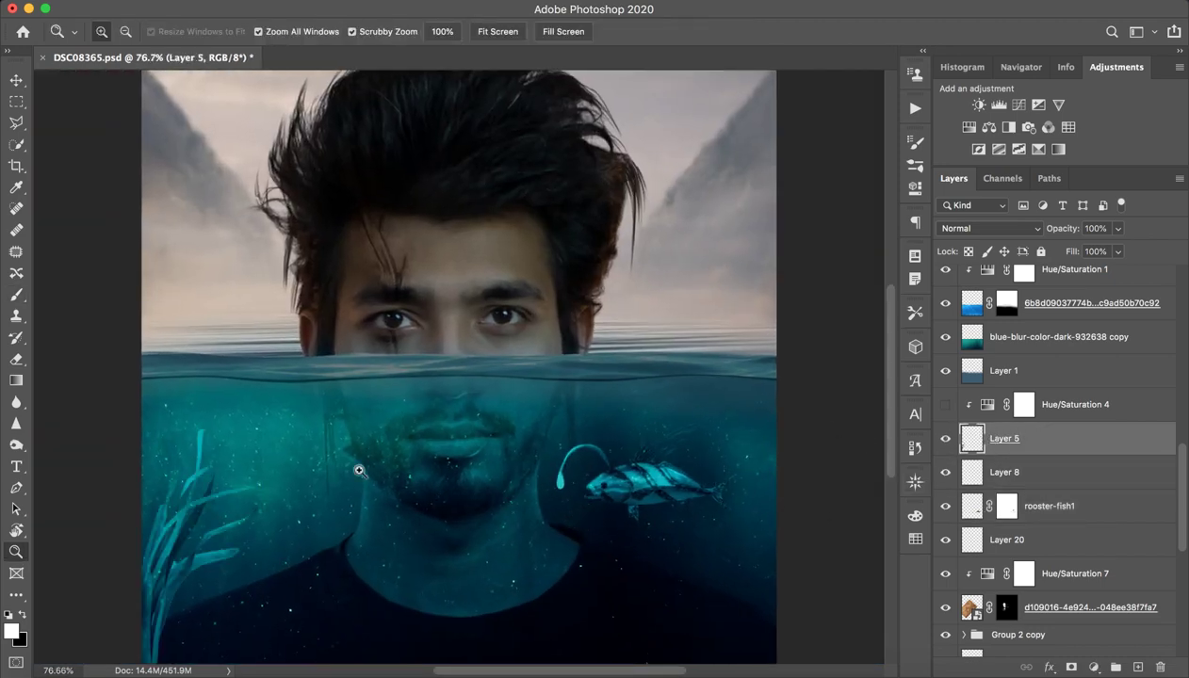
pyautogui.moveTo(359, 470)
pyautogui.mouseDown()
pyautogui.moveTo(260, 472)
pyautogui.moveTo(279, 470)
pyautogui.mouseUp()
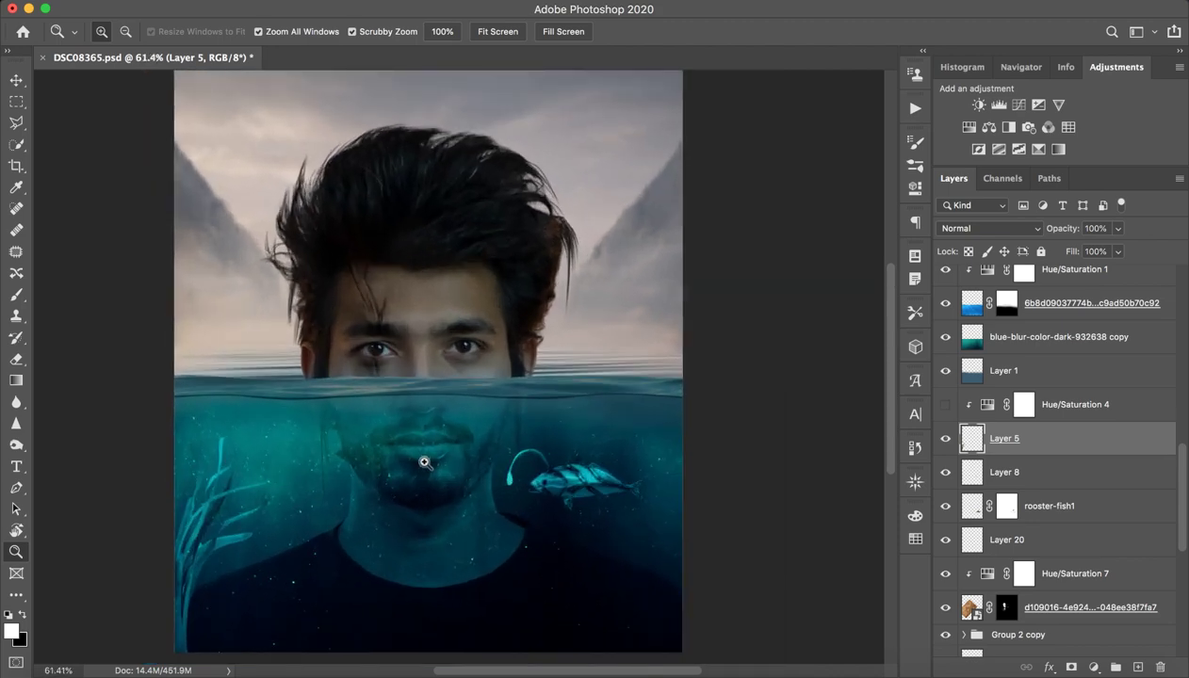
pyautogui.moveTo(424, 462)
pyautogui.mouseDown()
pyautogui.moveTo(393, 456)
pyautogui.moveTo(453, 446)
pyautogui.mouseUp()
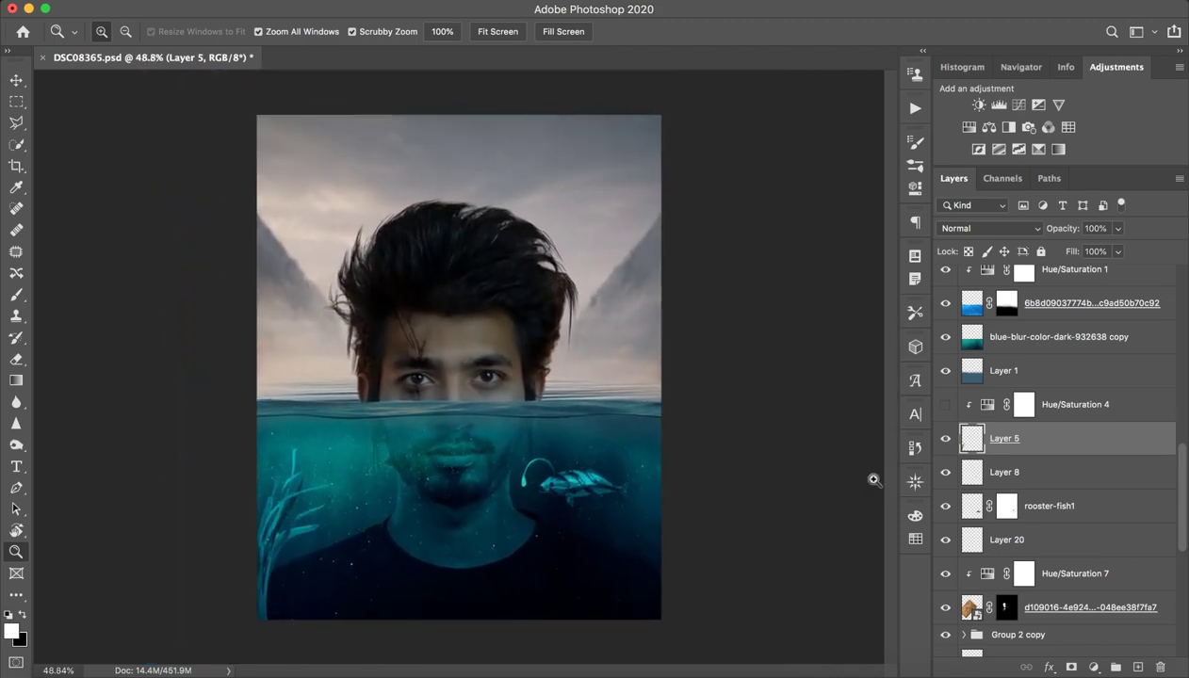
pyautogui.click(1084, 412)
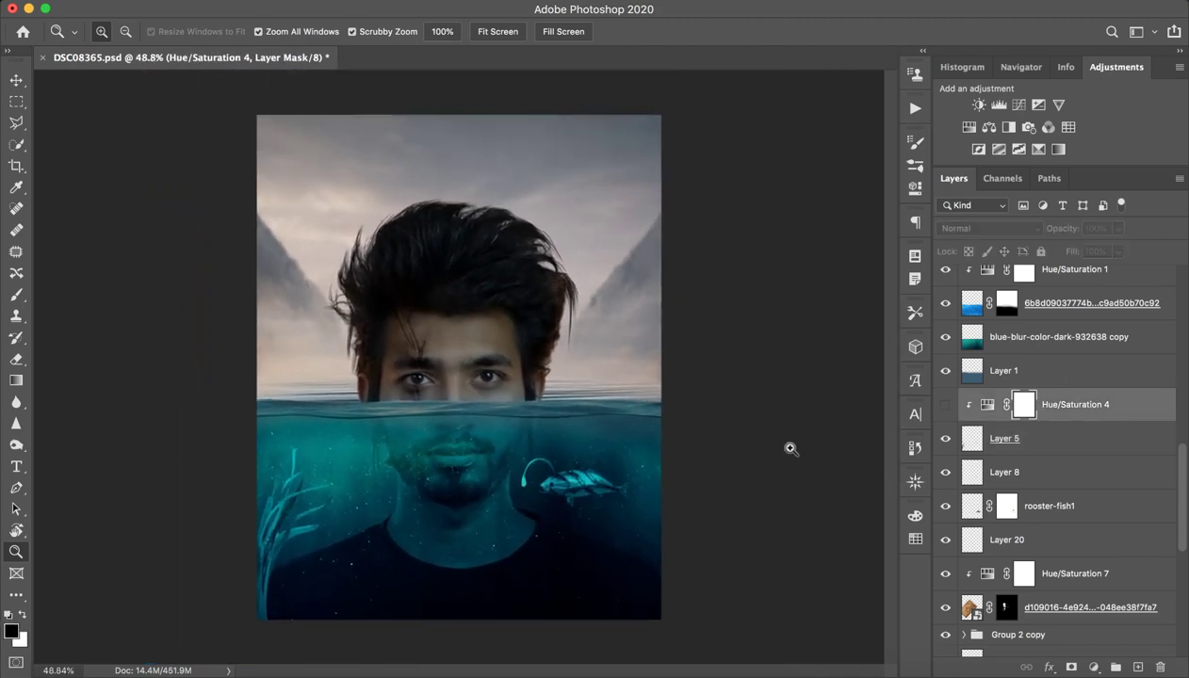
pyautogui.click(945, 407)
pyautogui.click(945, 407)
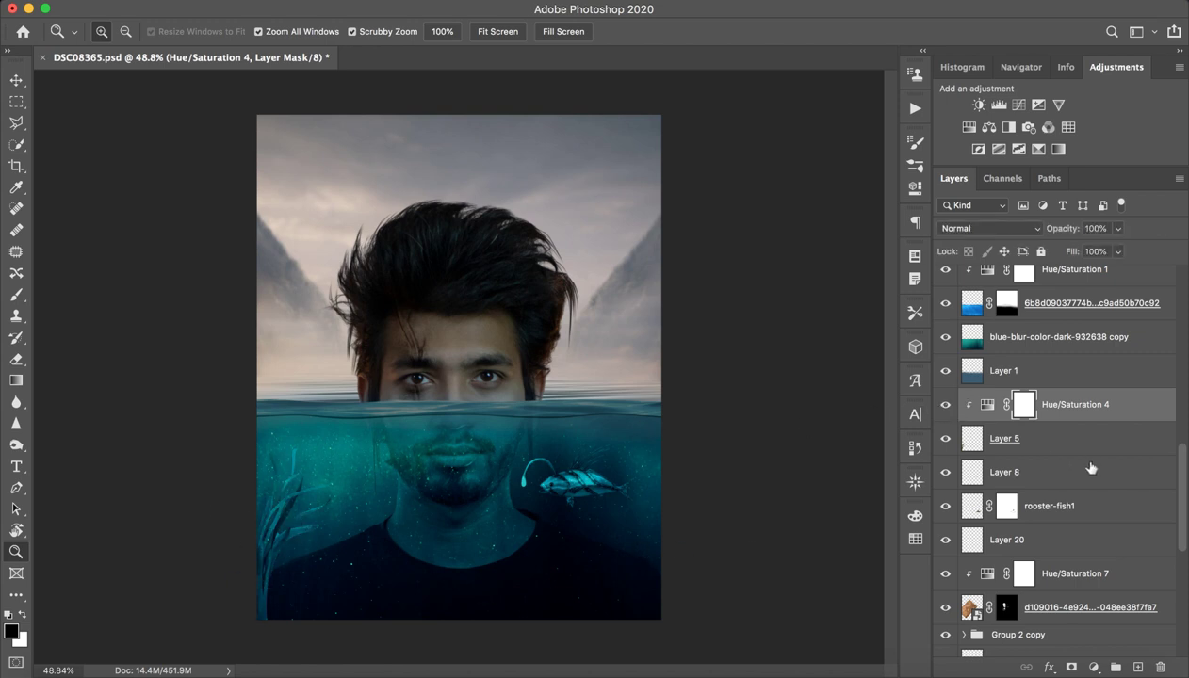
# Make Layer 3 and Layer 4 visible, comparing the eye highlights with and without them.
pyautogui.scroll(3, 1089, 453)
pyautogui.scroll(3, 1083, 454)
pyautogui.scroll(-3, 1074, 455)
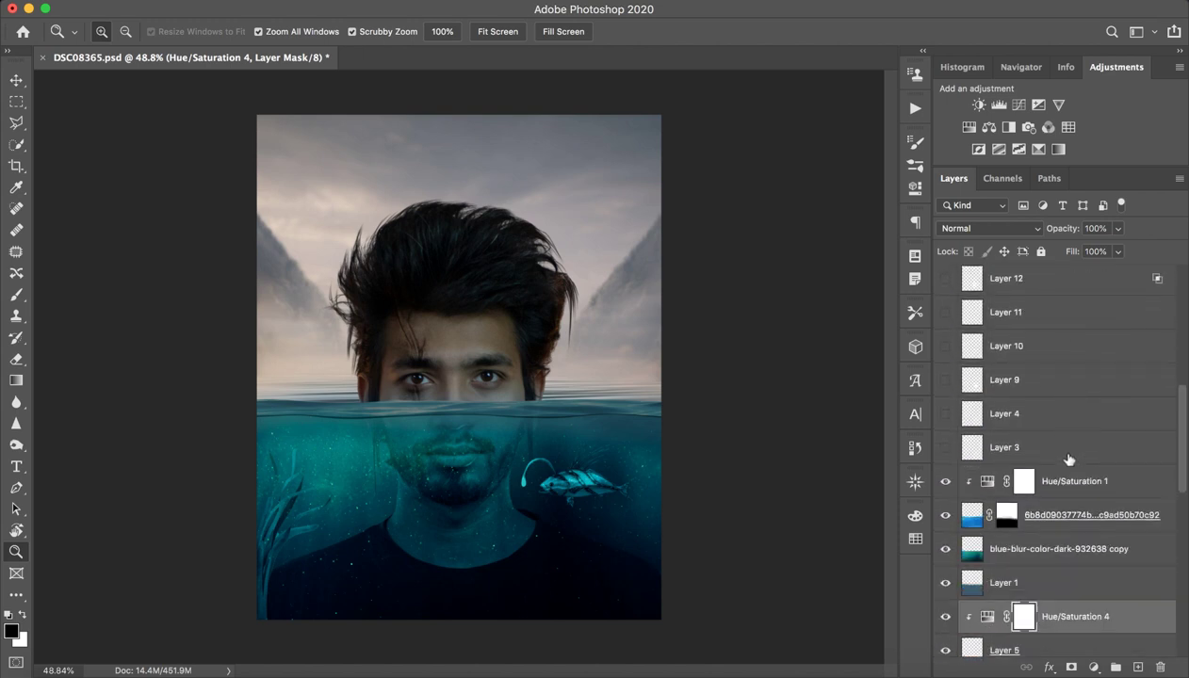
pyautogui.click(1018, 435)
pyautogui.click(945, 431)
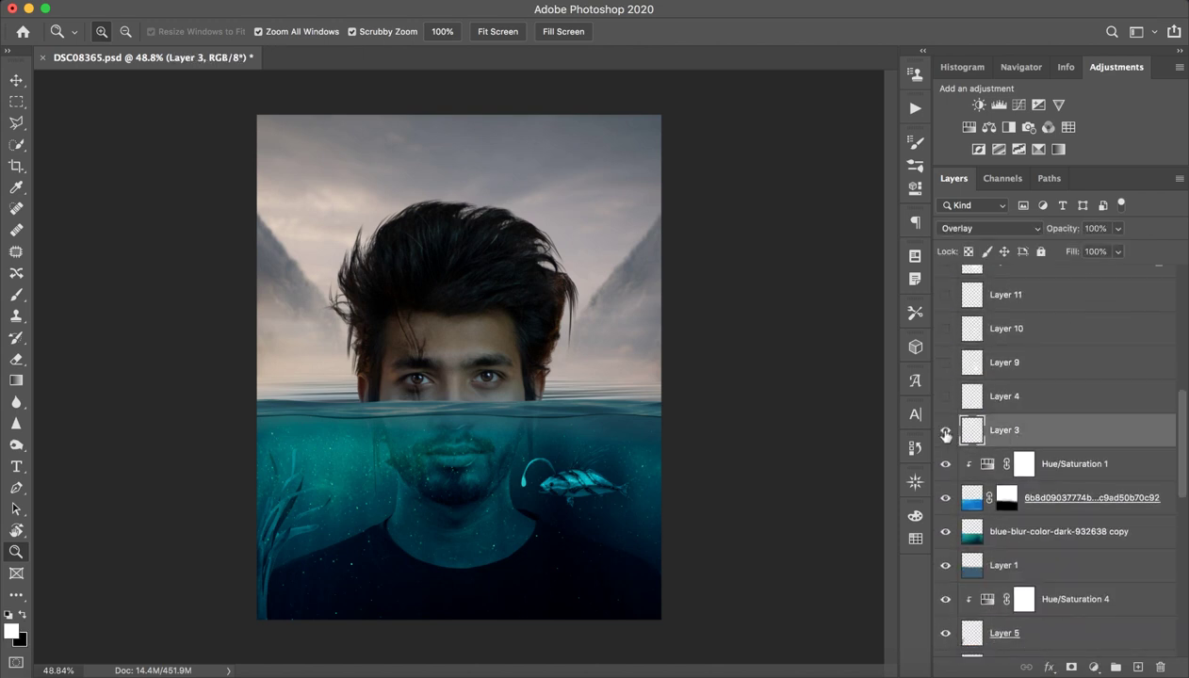
pyautogui.click(945, 432)
pyautogui.moveTo(417, 383); pyautogui.dragTo(677, 406)
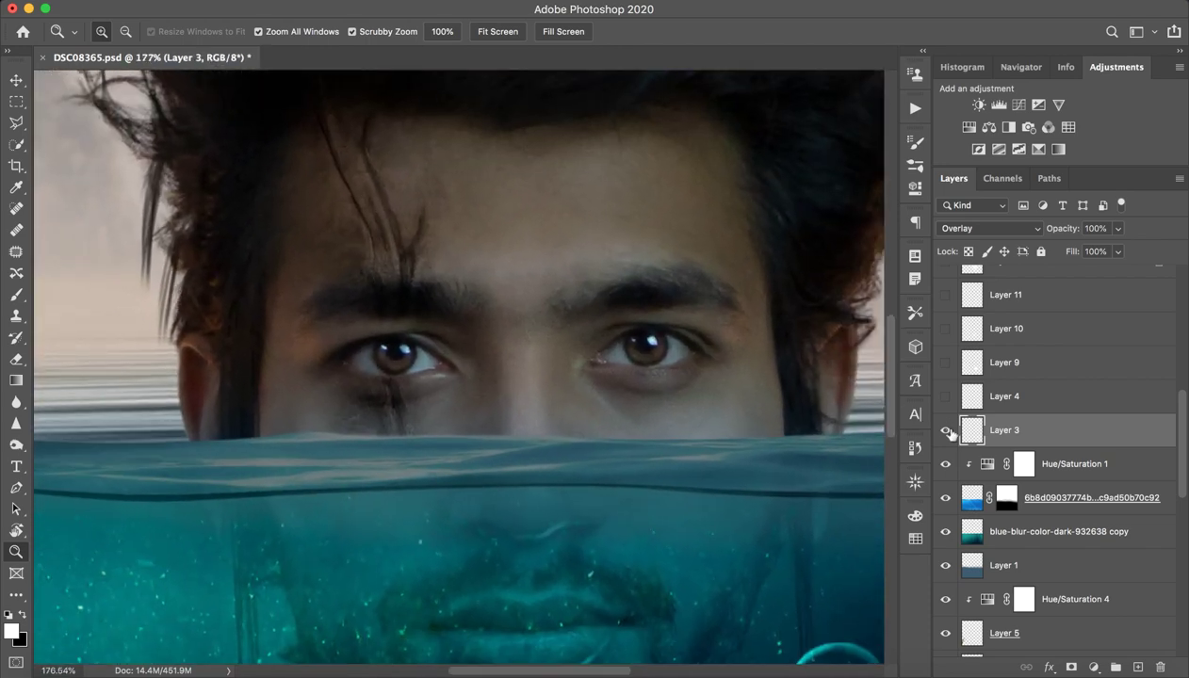
pyautogui.click(945, 431)
pyautogui.click(945, 431)
pyautogui.click(946, 407)
pyautogui.click(946, 402)
pyautogui.click(1015, 399)
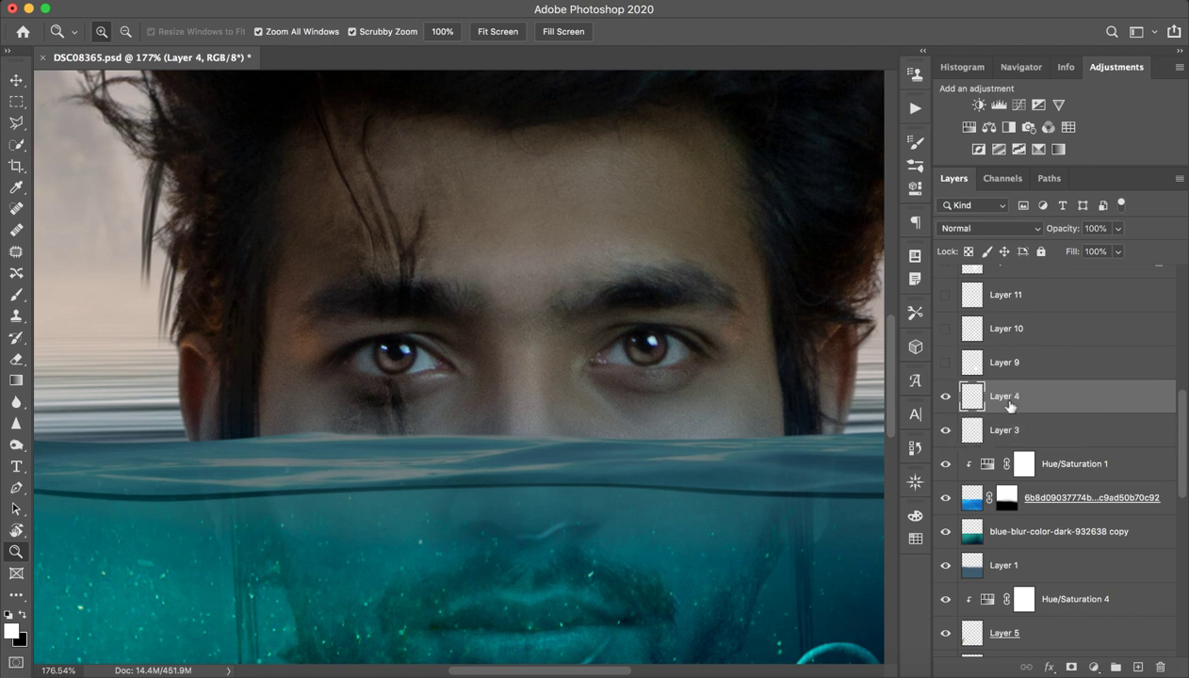
# Show Layer 9 and view the whole composite to judge its effect.
pyautogui.click(1017, 364)
pyautogui.click(946, 363)
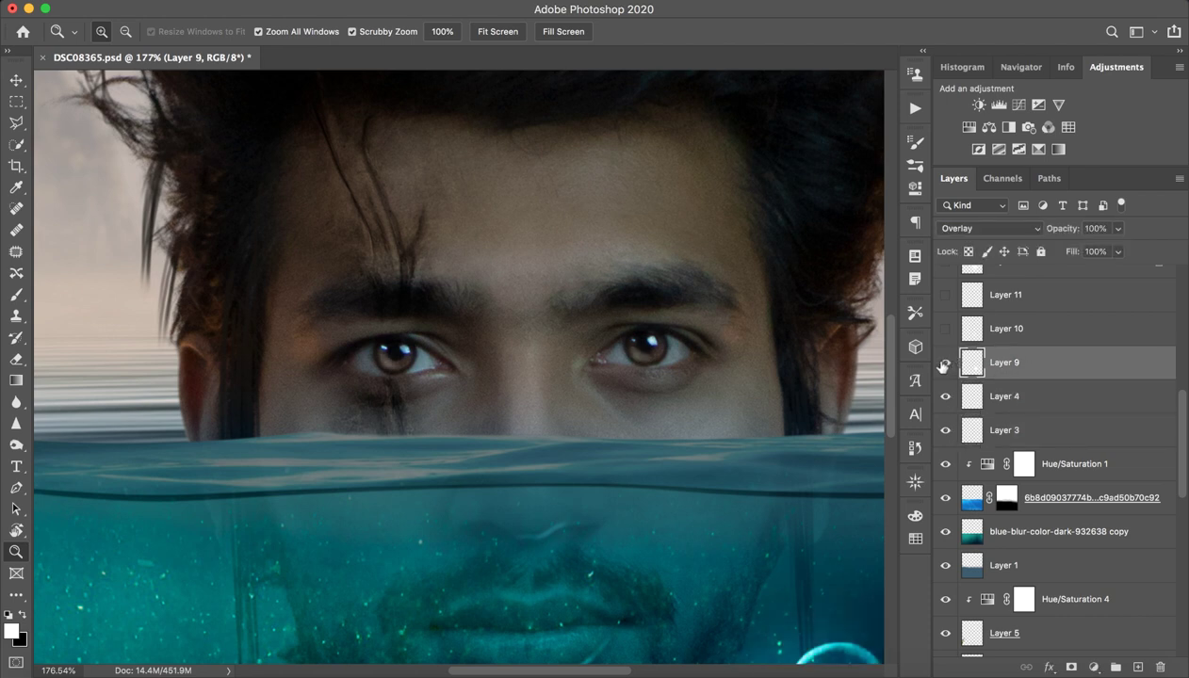
pyautogui.click(946, 363)
pyautogui.moveTo(812, 394)
pyautogui.mouseDown()
pyautogui.moveTo(695, 412)
pyautogui.moveTo(549, 485)
pyautogui.mouseUp()
pyautogui.moveTo(490, 456); pyautogui.dragTo(702, 452)
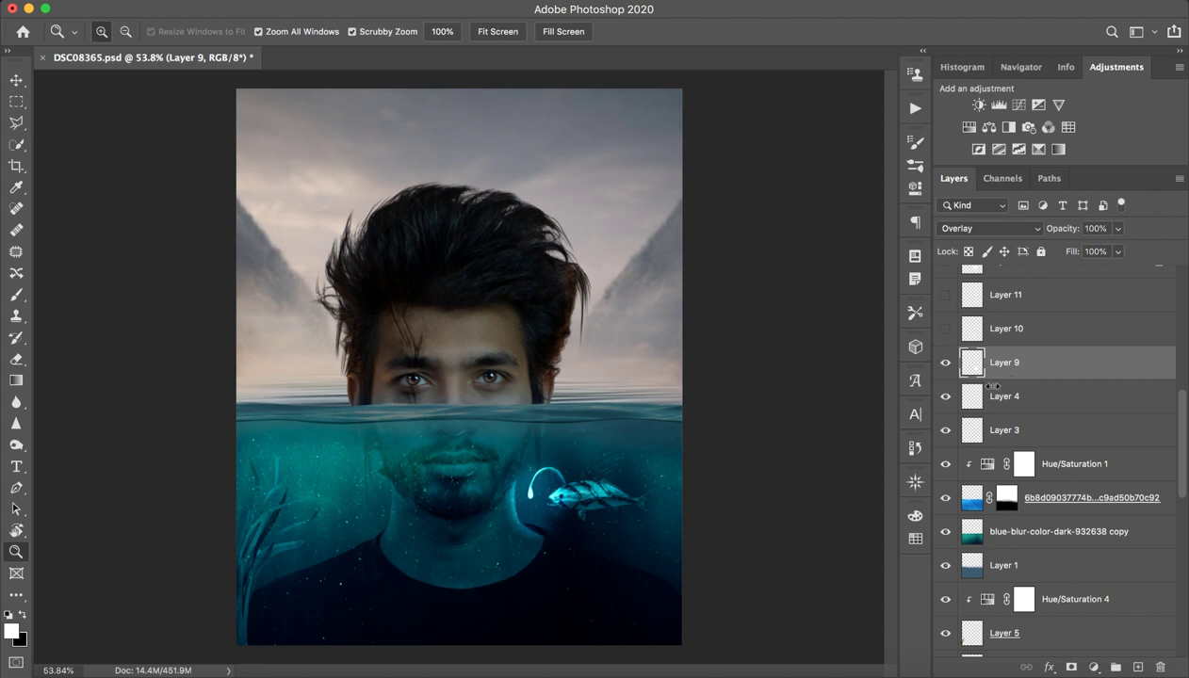
pyautogui.click(946, 363)
# Trial Normal blending on Layer 9, restore Overlay for the lure glow, and show Soft Light Layer 10.
pyautogui.click(989, 228)
pyautogui.click(985, 46)
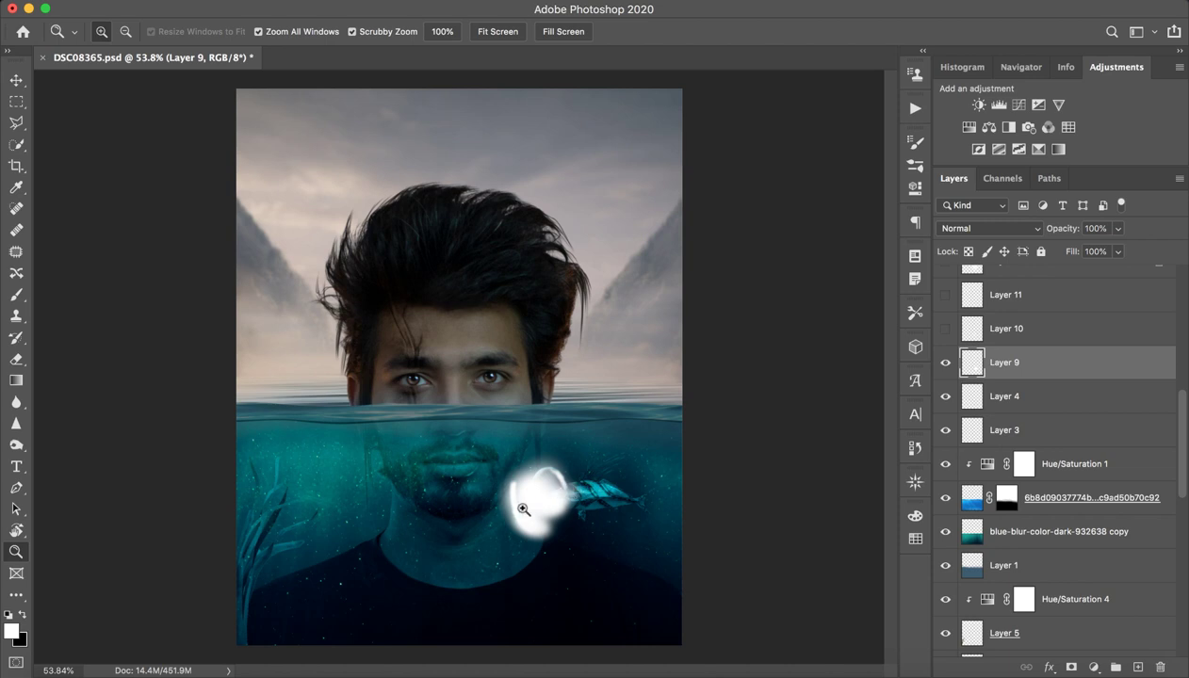
pyautogui.hotkey('alt', 'shift', 'o')
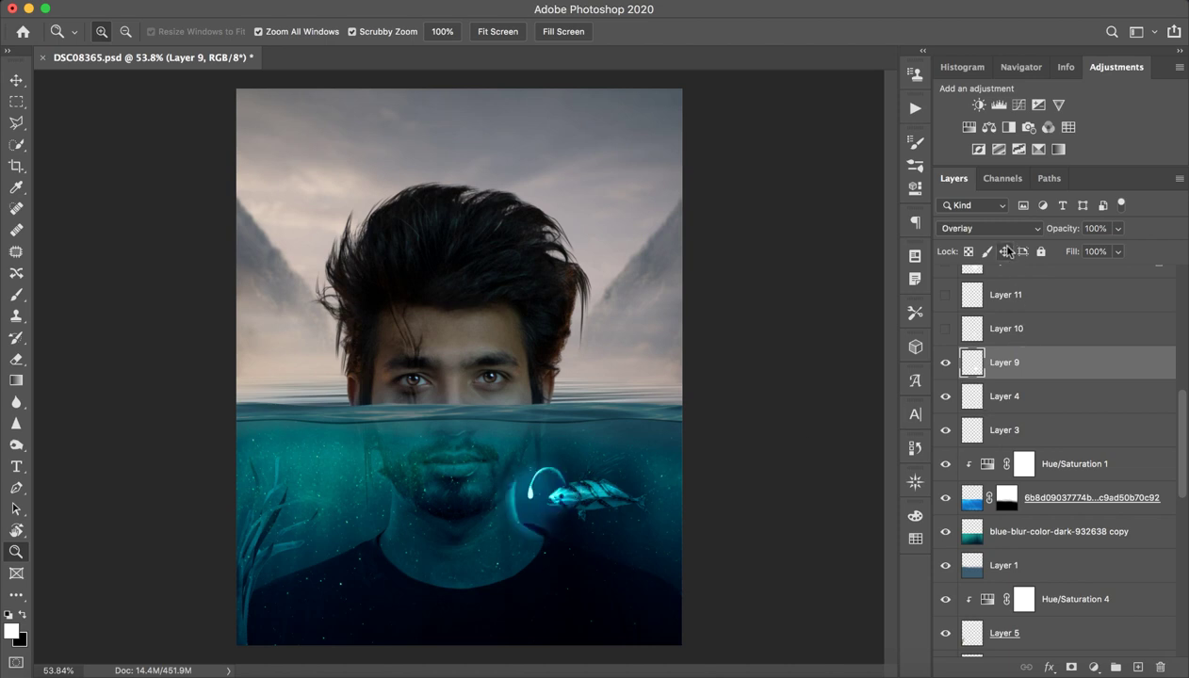
pyautogui.click(945, 363)
pyautogui.click(945, 362)
pyautogui.click(946, 360)
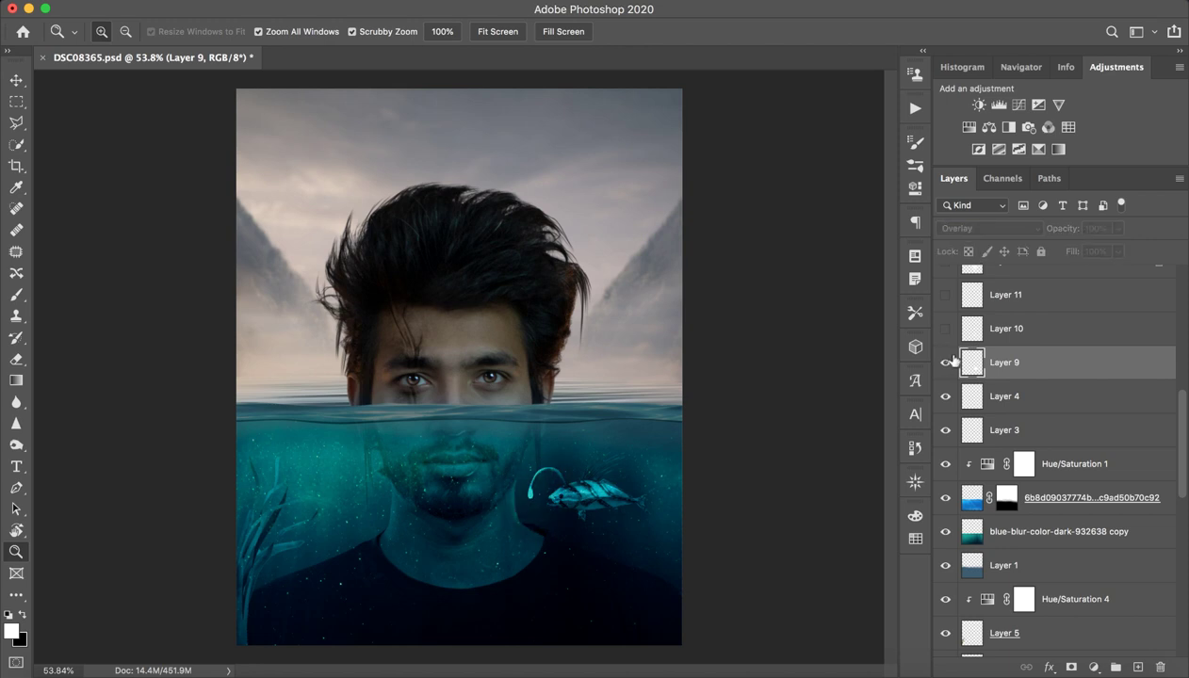
pyautogui.click(946, 363)
pyautogui.click(946, 362)
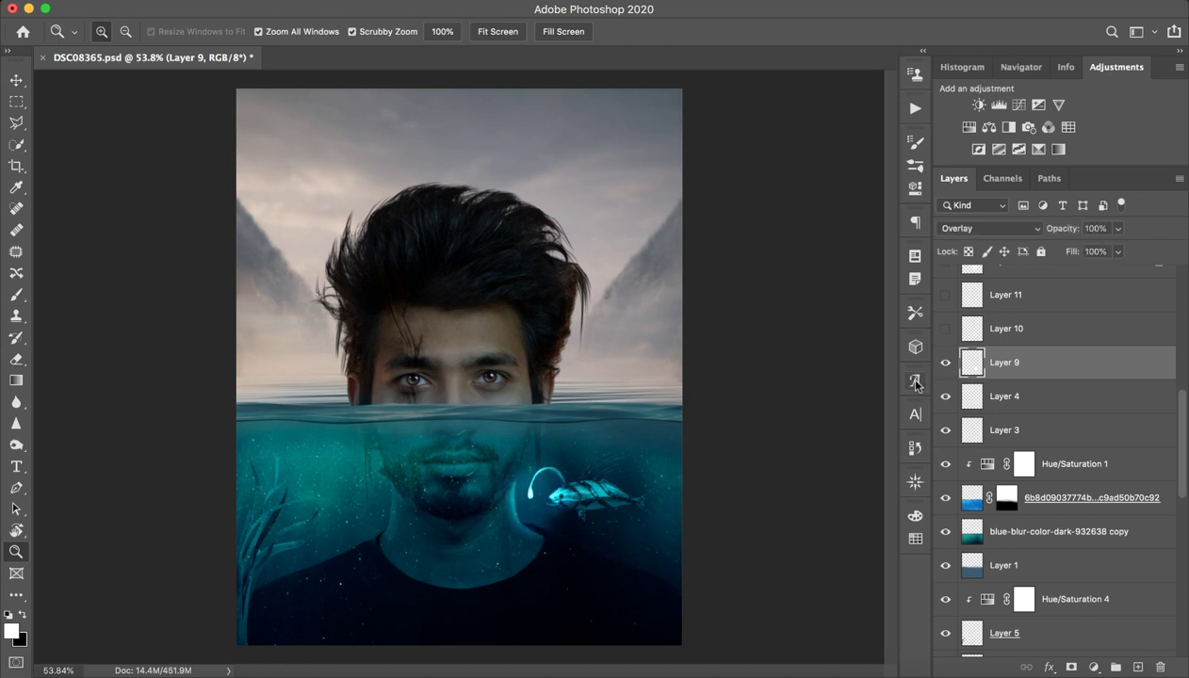
pyautogui.click(1085, 334)
pyautogui.click(946, 329)
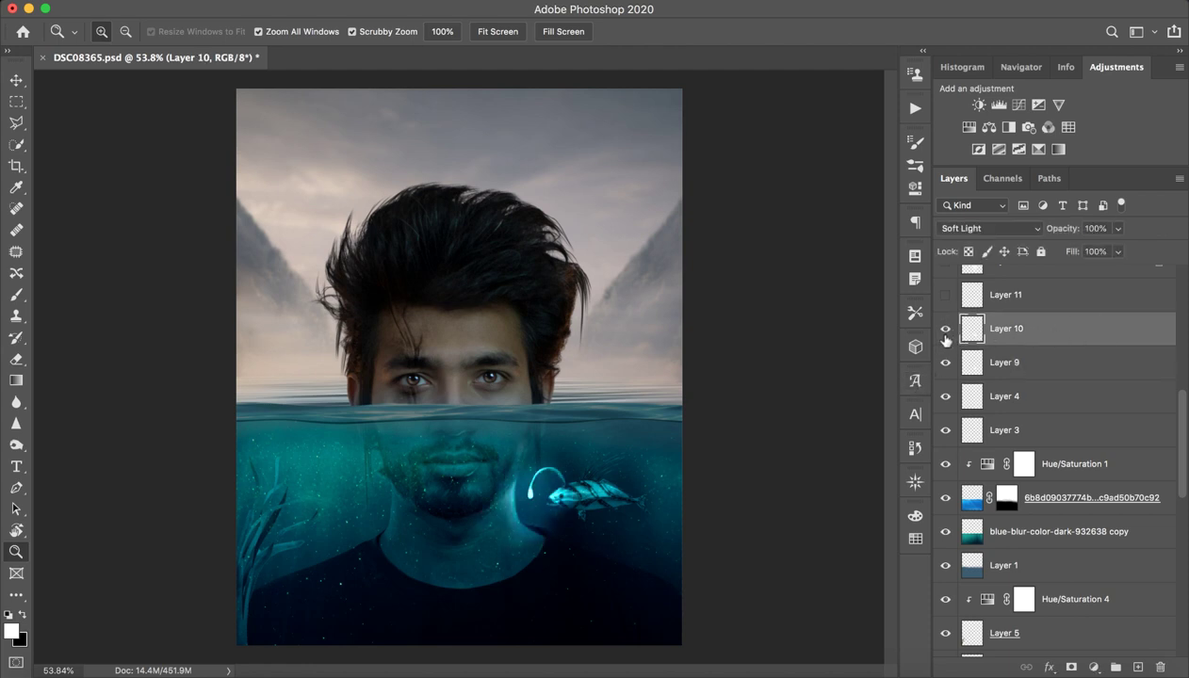
# Preview Layer 10 in Normal blending to reveal its strokes, then restore Soft Light.
pyautogui.scroll(5, 1029, 336)
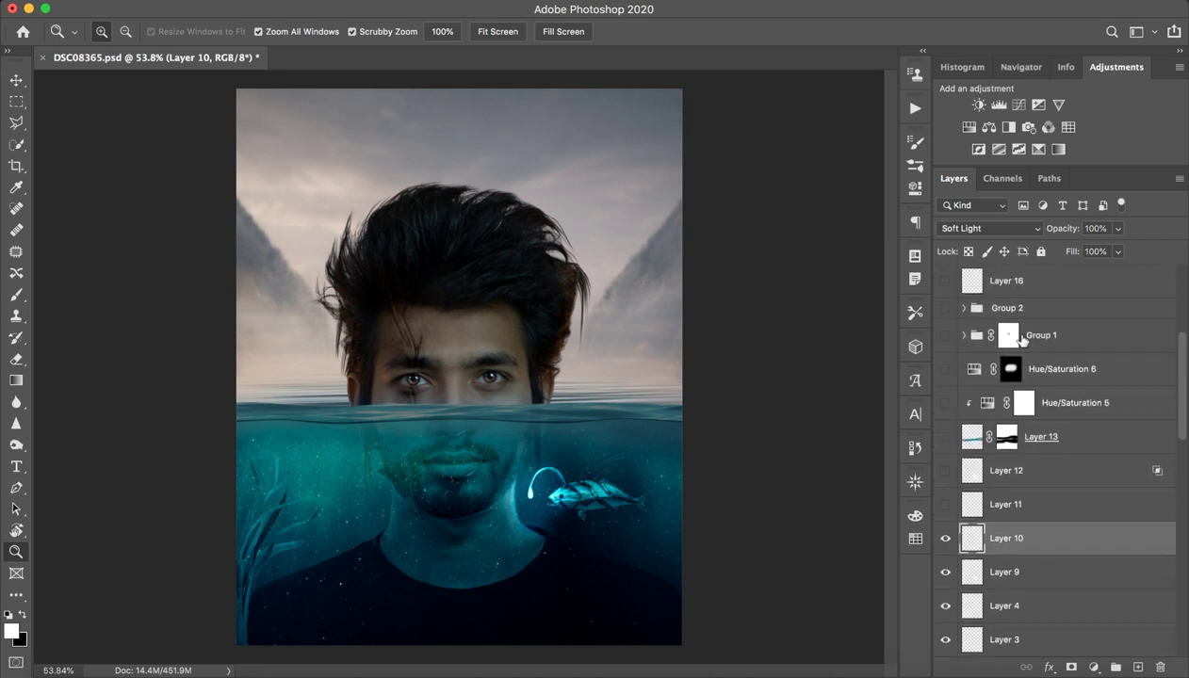
pyautogui.click(989, 228)
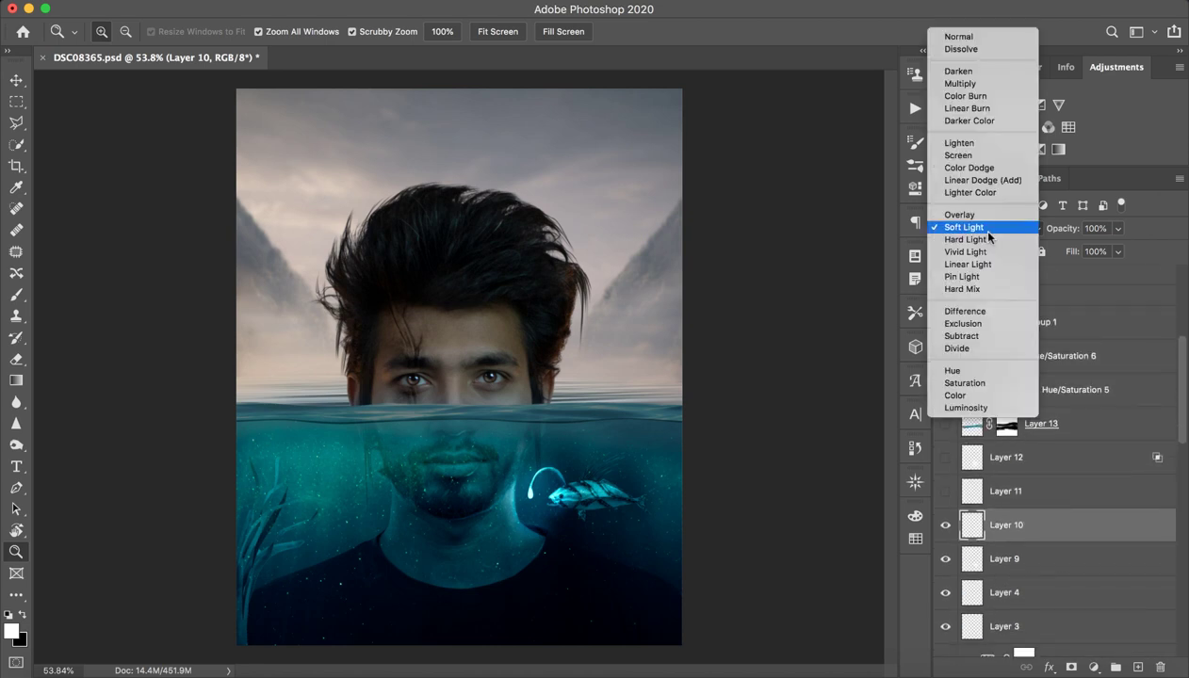
pyautogui.click(973, 38)
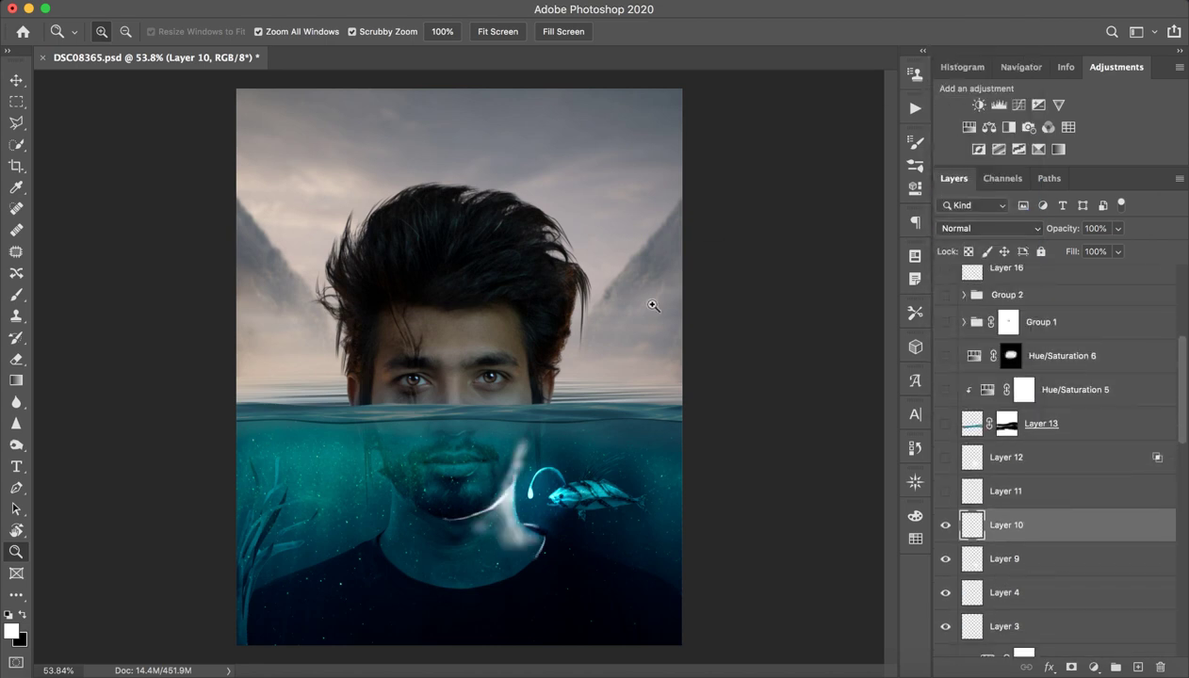
pyautogui.moveTo(512, 522)
pyautogui.mouseDown()
pyautogui.moveTo(564, 522)
pyautogui.moveTo(539, 427)
pyautogui.mouseUp()
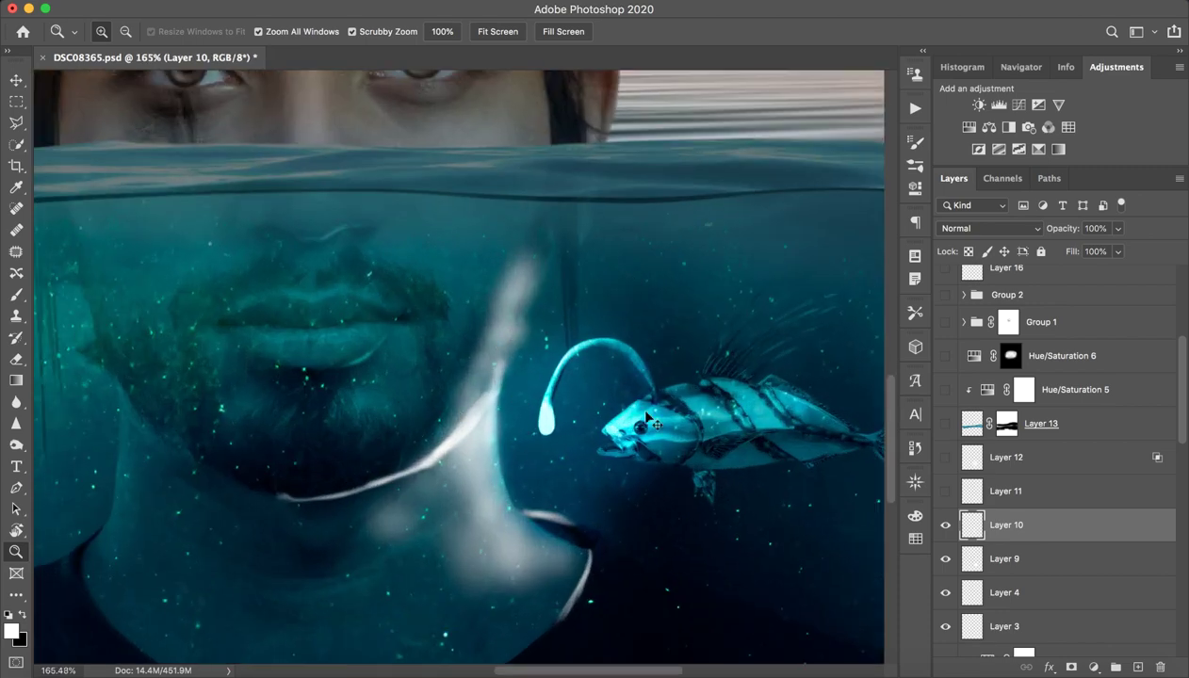
pyautogui.hotkey('alt', 'shift', 'f')
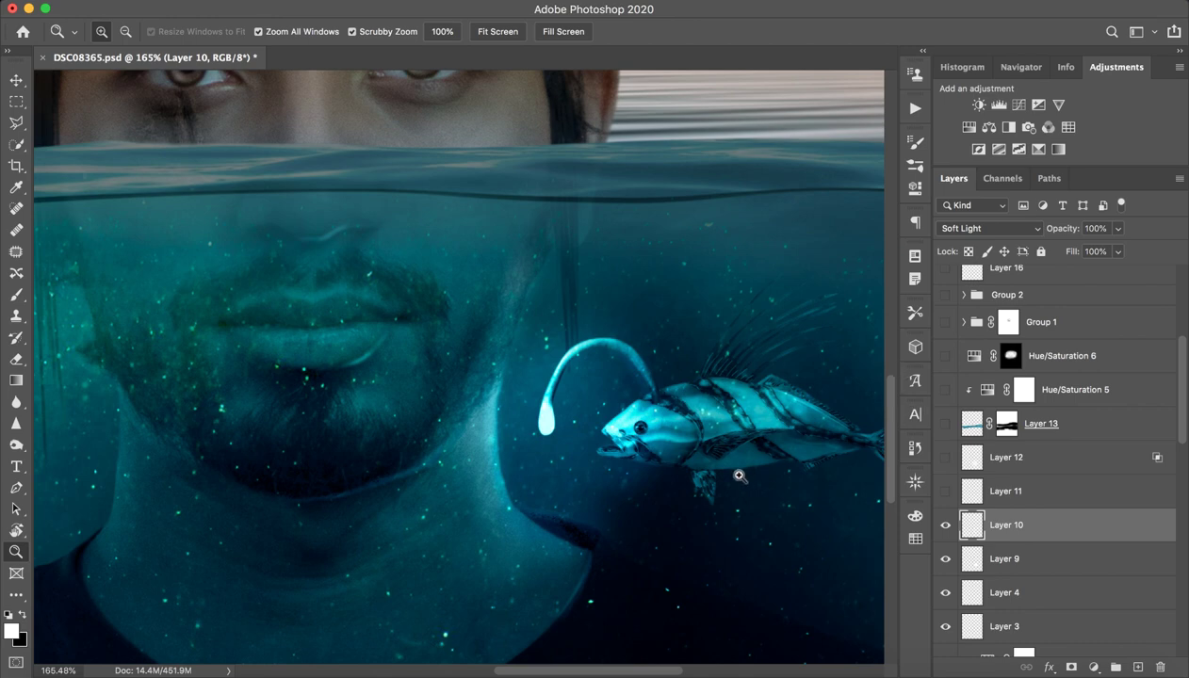
# Turn on Layer 11 to brighten the neck and Layer 12 for the anglerfish glow.
pyautogui.click(1010, 489)
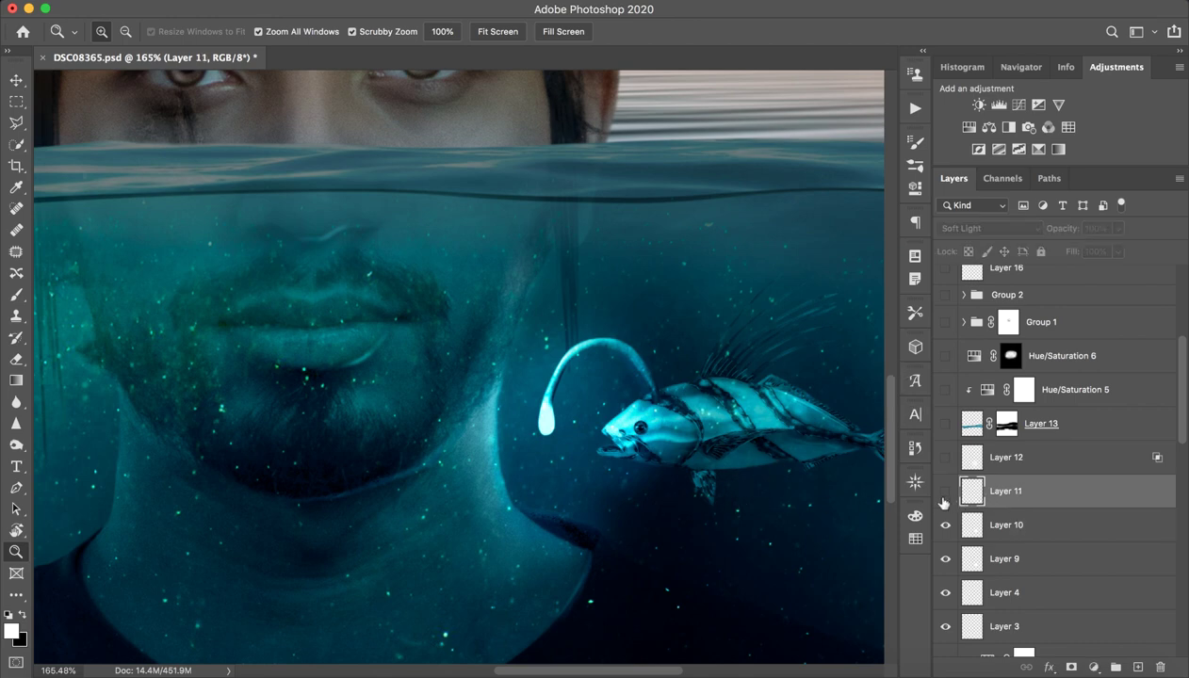
pyautogui.click(945, 492)
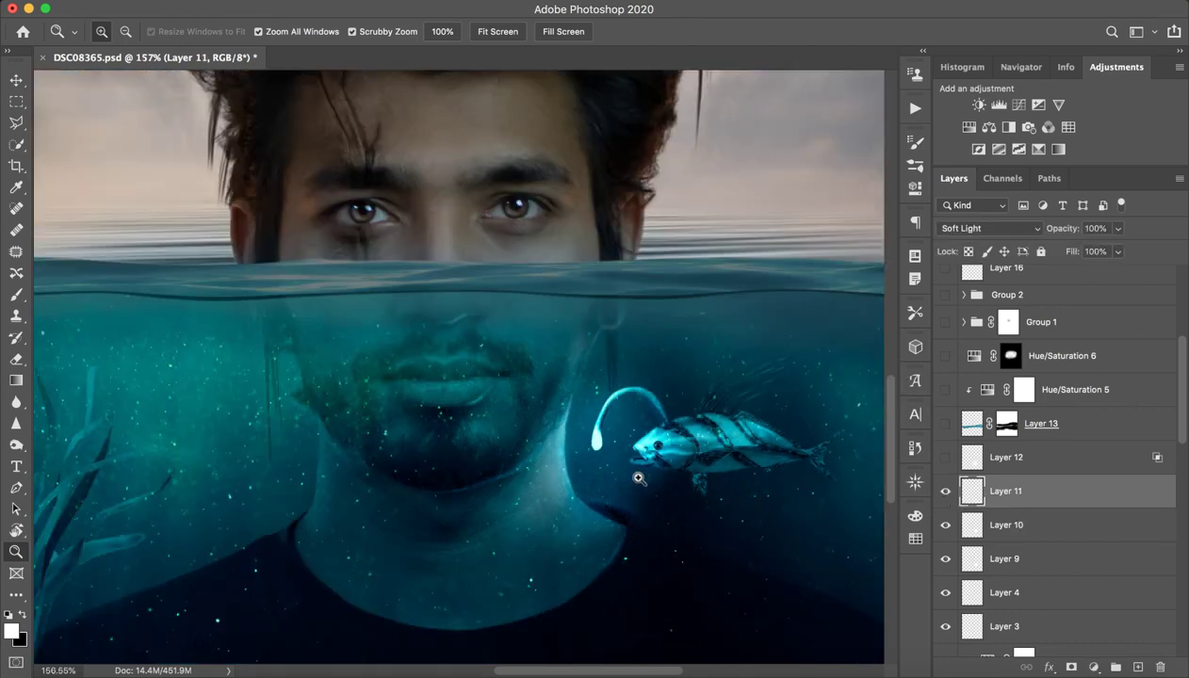
pyautogui.moveTo(690, 482); pyautogui.dragTo(637, 465)
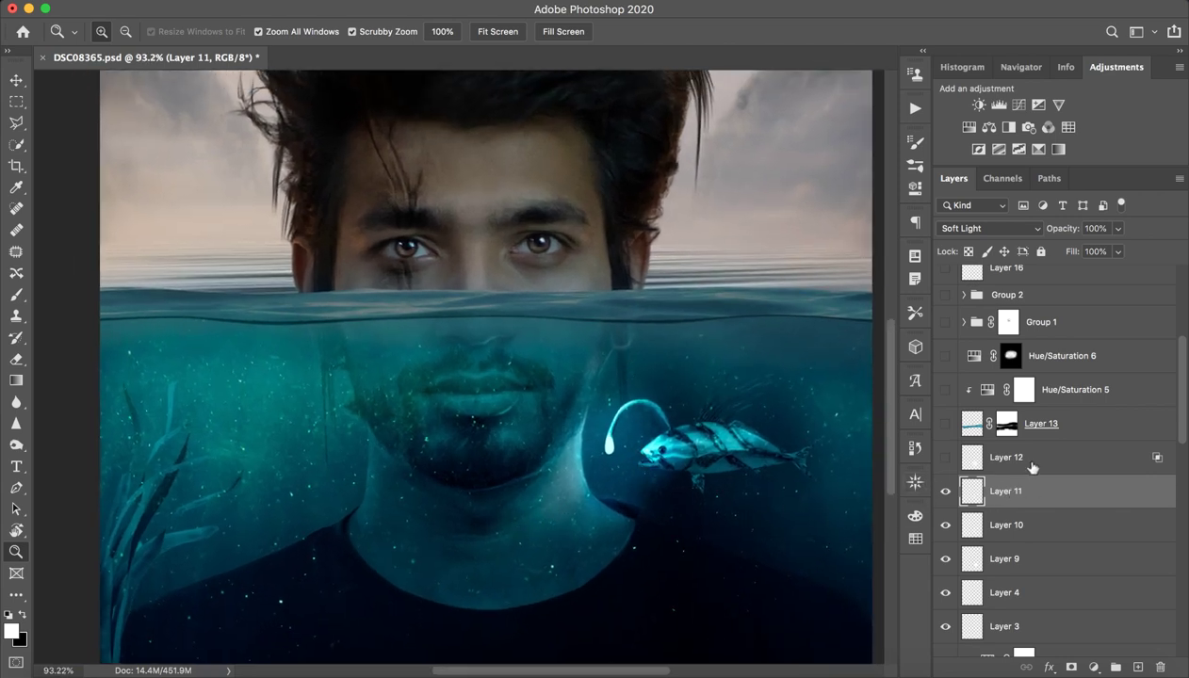
pyautogui.click(1033, 465)
pyautogui.click(945, 458)
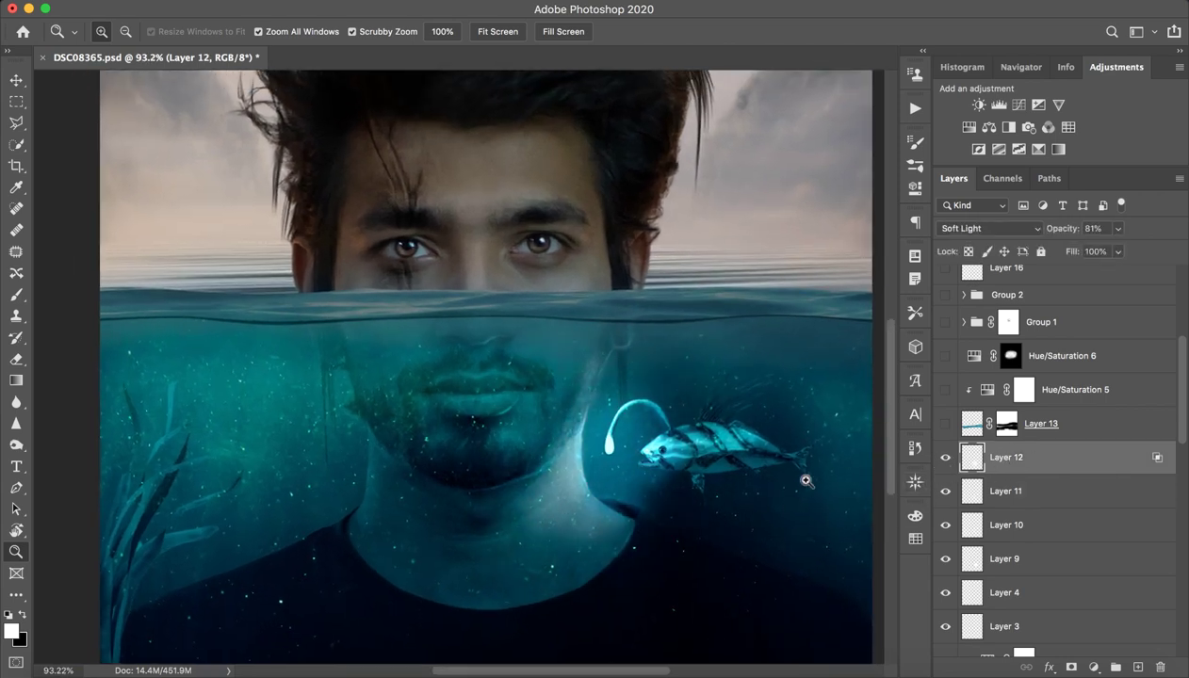
# Preview Layer 12 in Normal at 100% opacity, then revert it to Soft Light 81%.
pyautogui.moveTo(806, 481); pyautogui.dragTo(636, 473)
pyautogui.moveTo(455, 374); pyautogui.dragTo(519, 422)
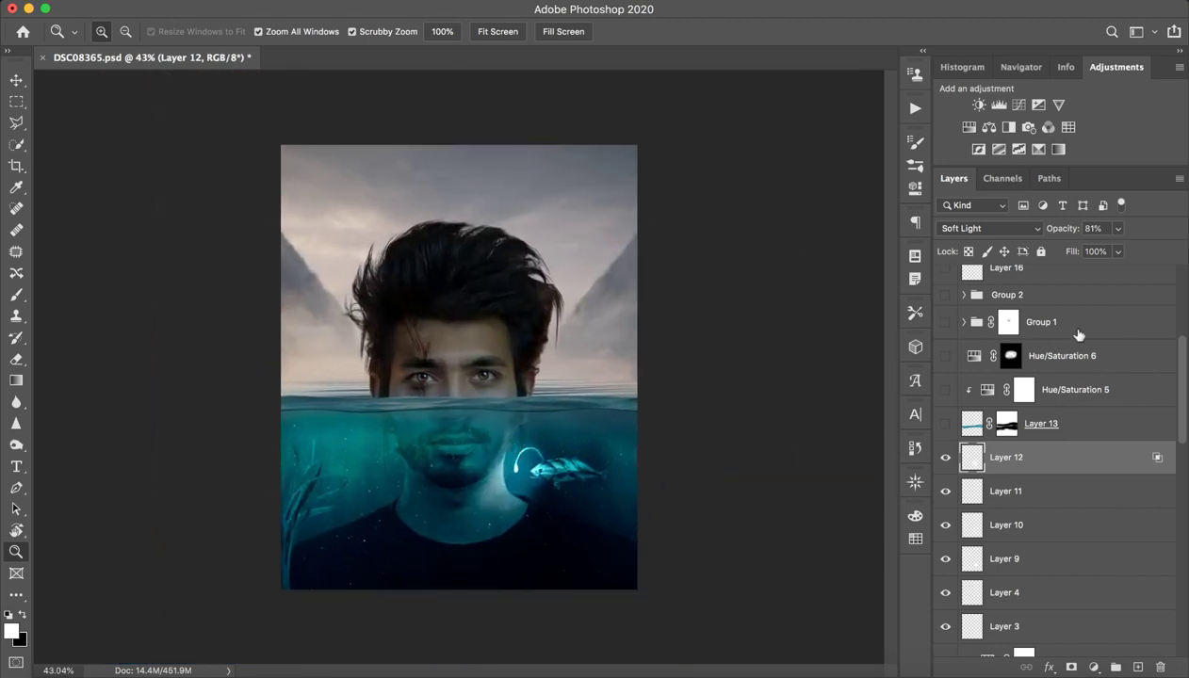
pyautogui.click(987, 229)
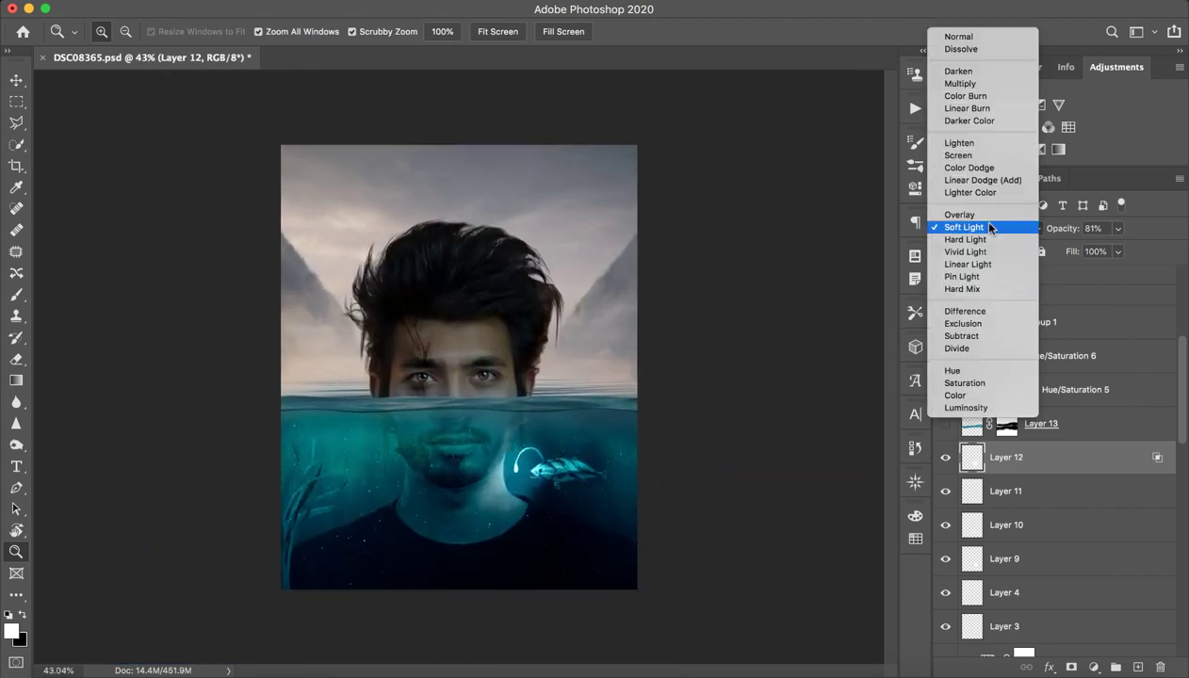
pyautogui.click(1002, 35)
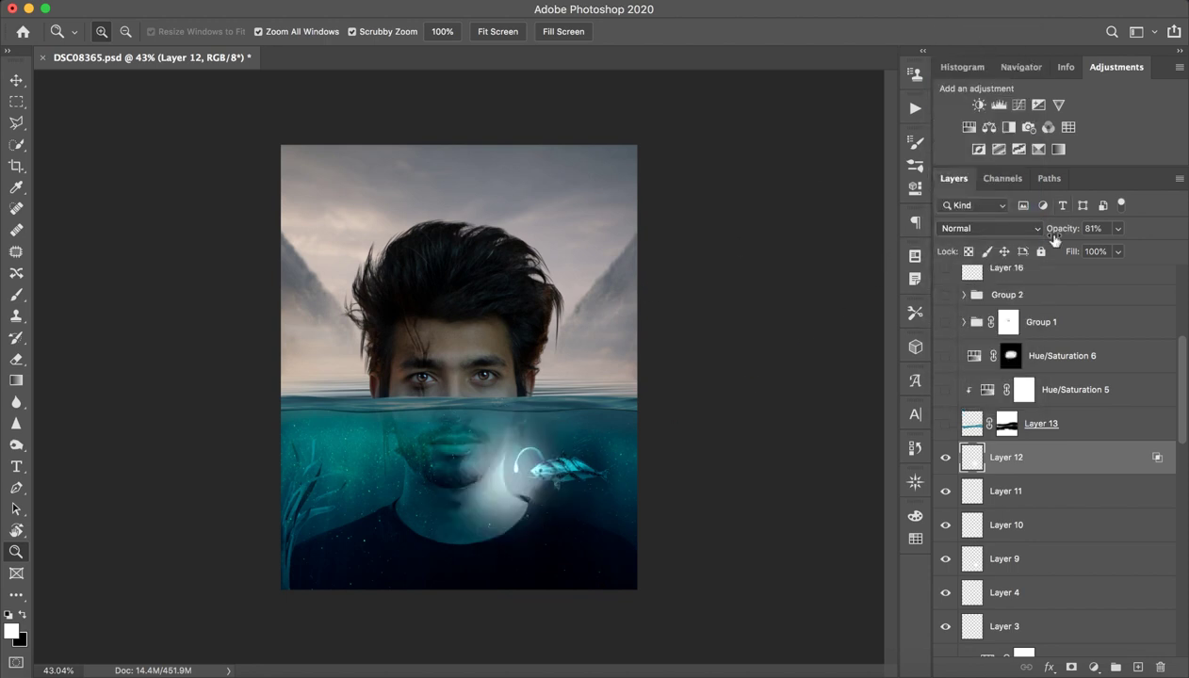
pyautogui.moveTo(1053, 240); pyautogui.dragTo(1185, 212)
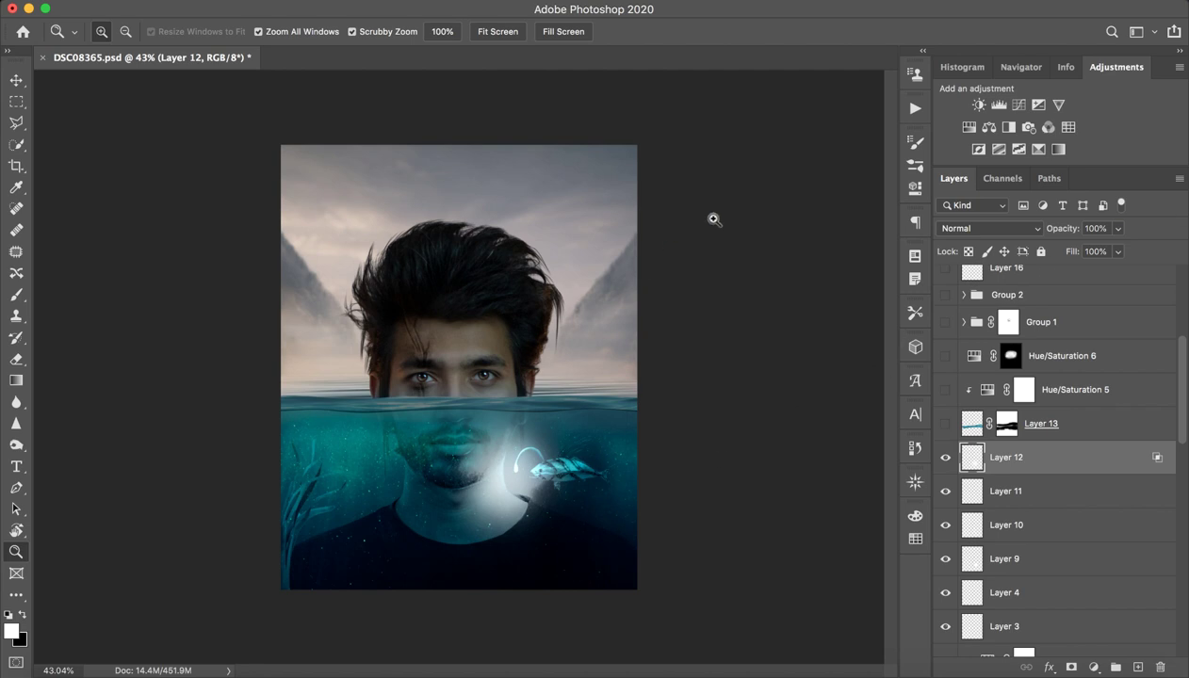
pyautogui.hotkey('ctrl', 'z')
pyautogui.hotkey('ctrl', 'z')
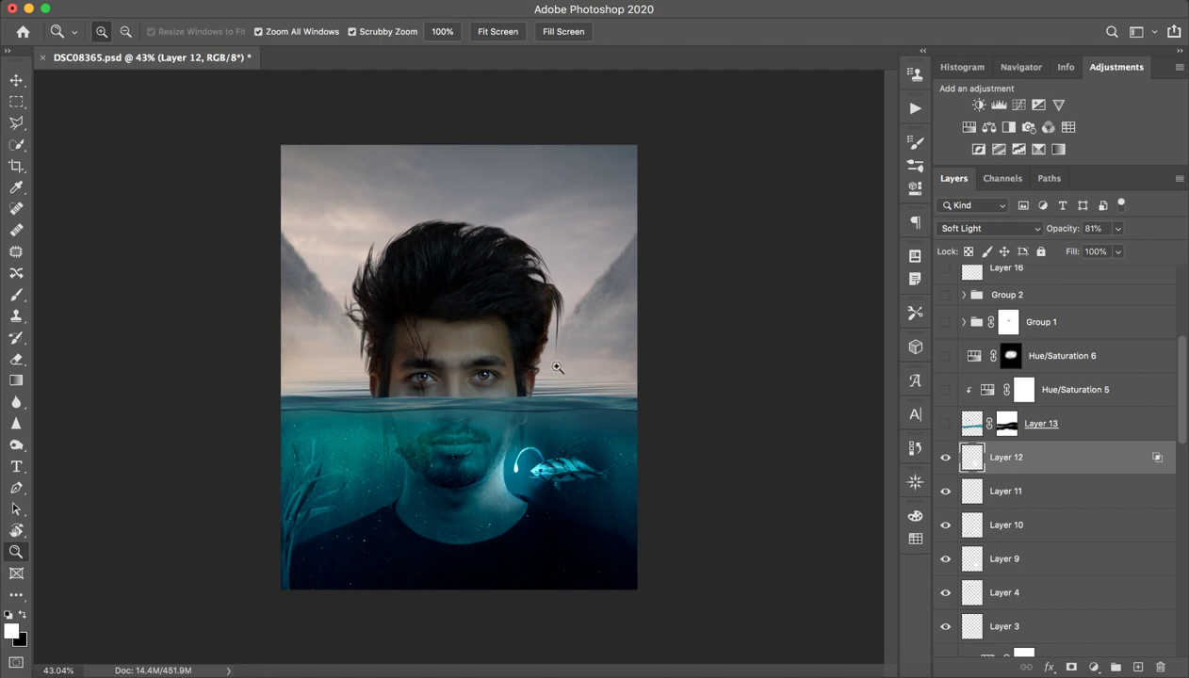
pyautogui.press('b')
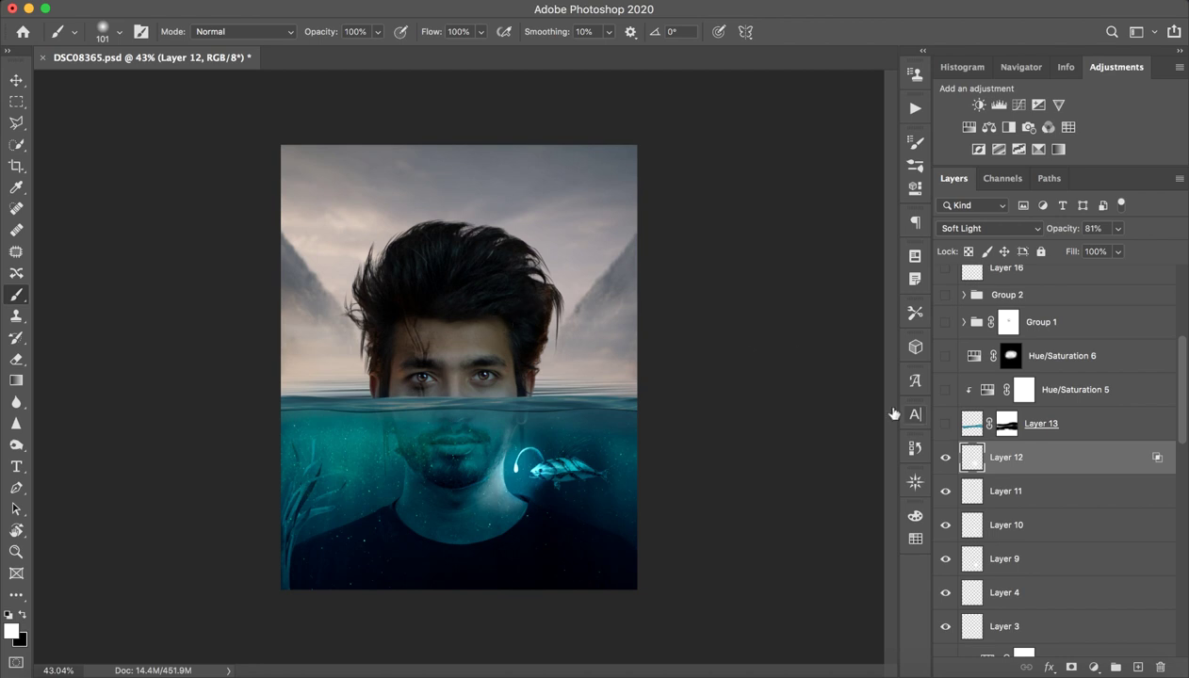
# Show Layer 13's water-surface strip, toggling its layer mask off and on to compare.
pyautogui.click(1063, 423)
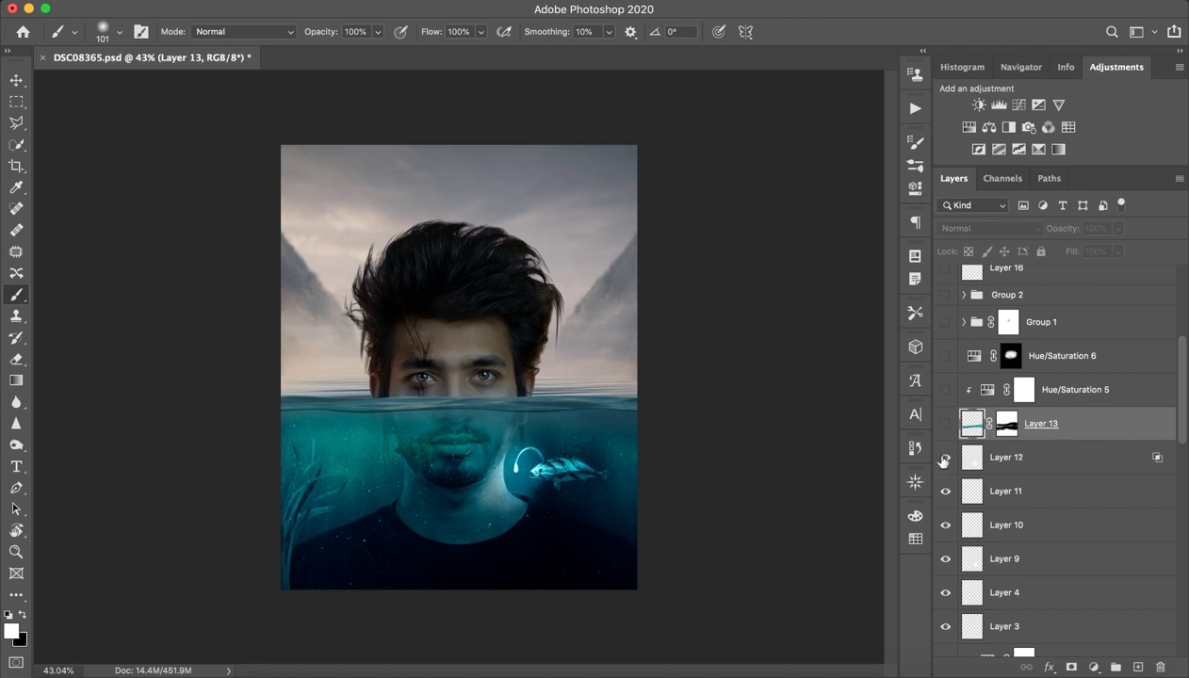
pyautogui.click(946, 426)
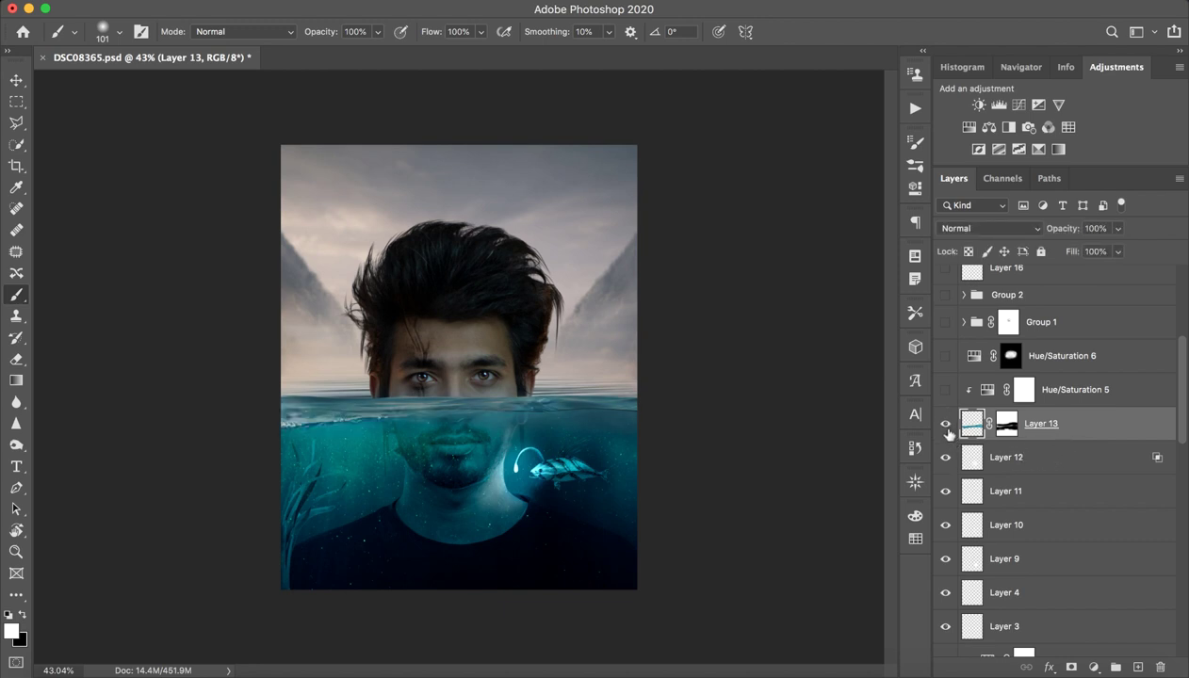
pyautogui.click(945, 425)
pyautogui.keyDown('shift'); pyautogui.click(1002, 423); pyautogui.keyUp('shift')
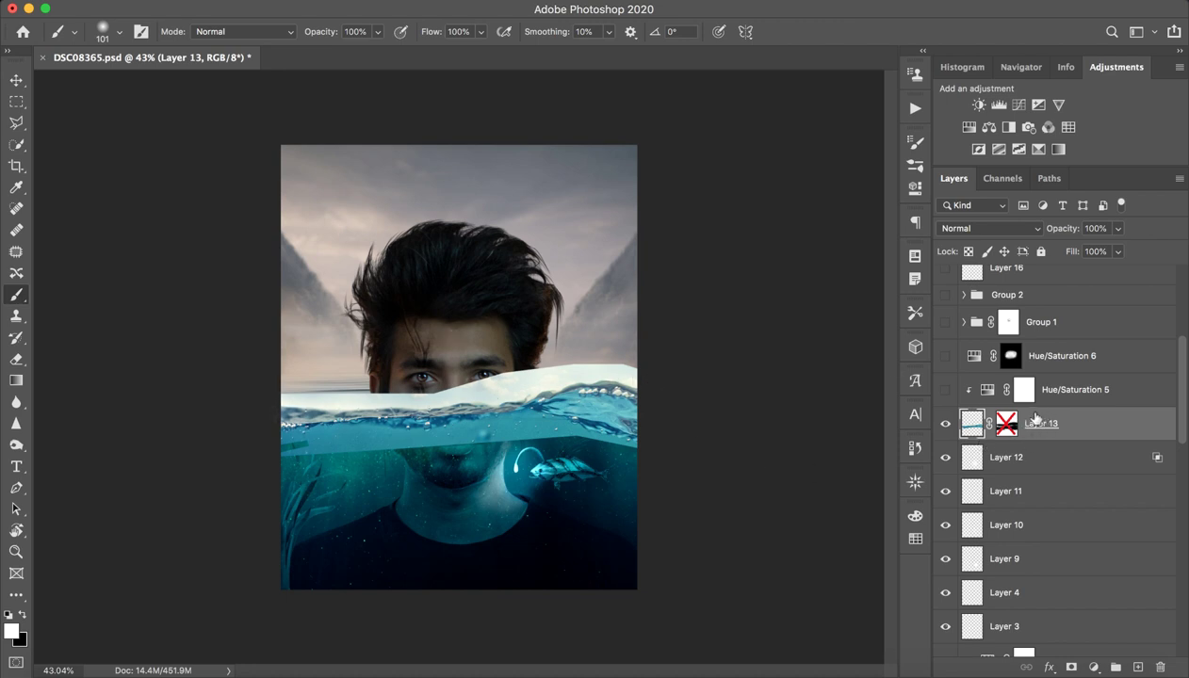
pyautogui.keyDown('shift'); pyautogui.click(1004, 427); pyautogui.keyUp('shift')
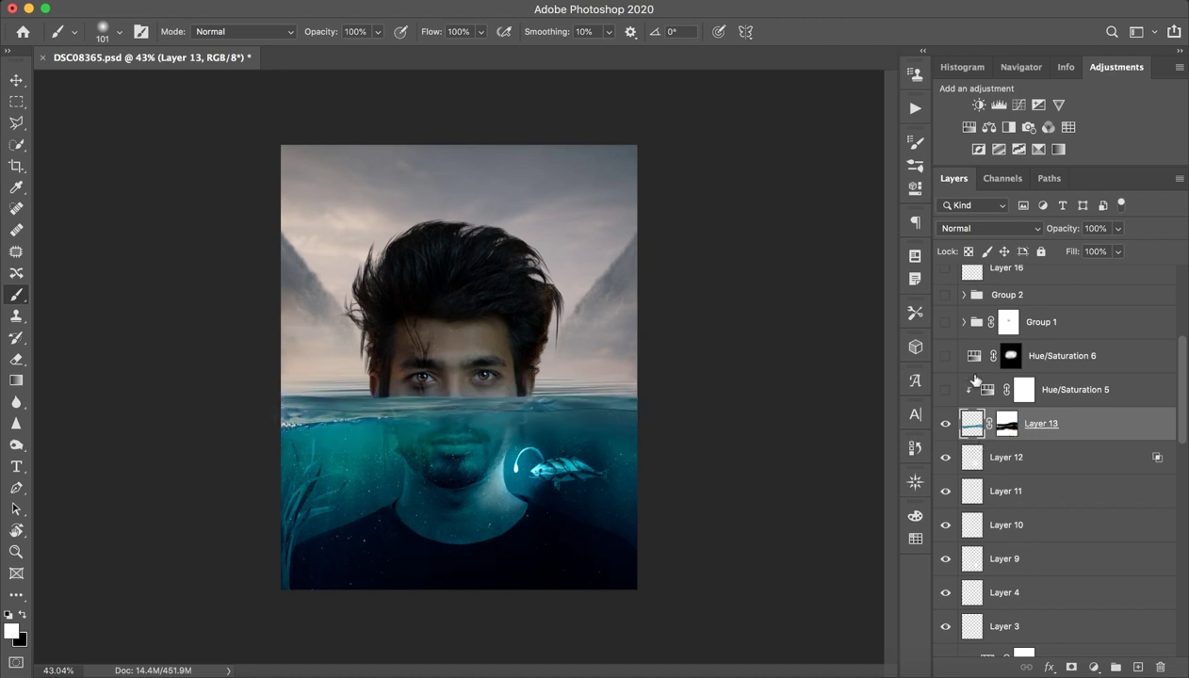
pyautogui.click(1023, 389)
# Inspect the Hue/Saturation 5 adjustment settings, then close them.
pyautogui.click(946, 390)
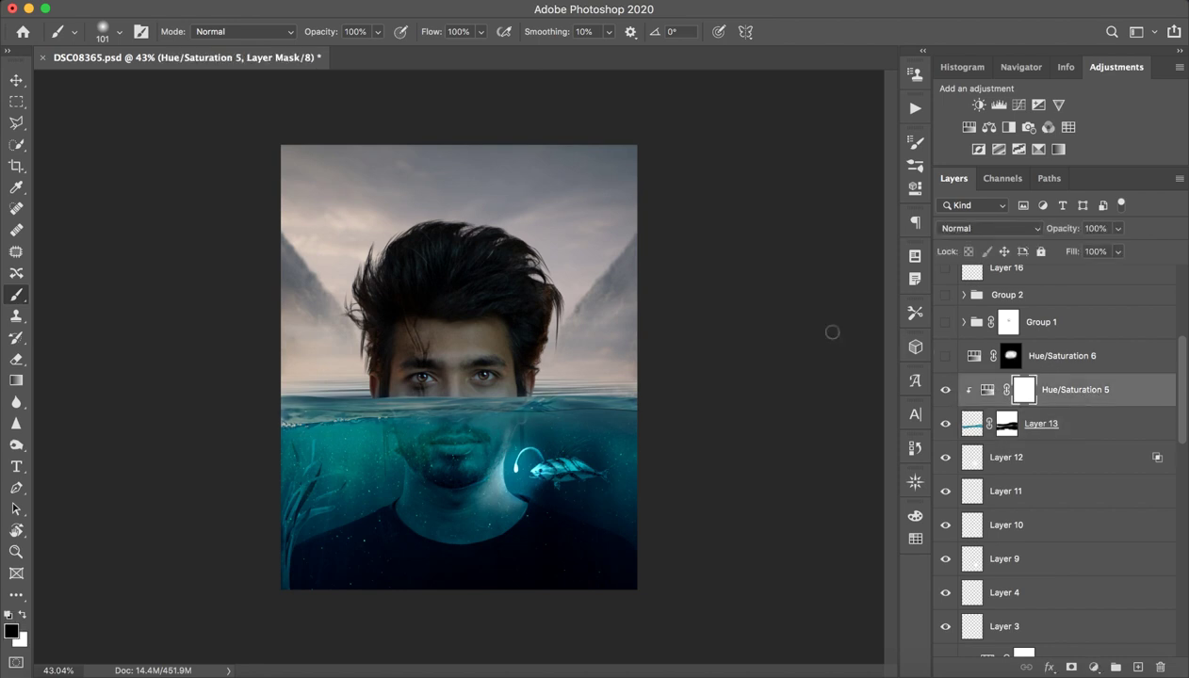
pyautogui.doubleClick(987, 396)
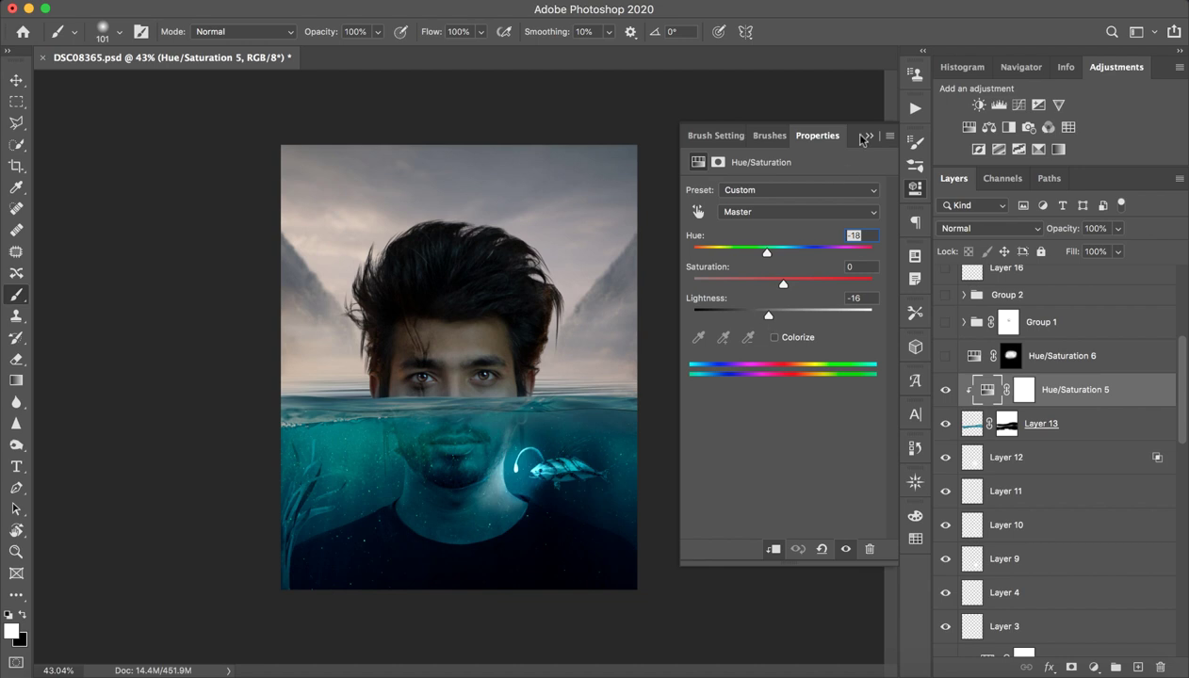
pyautogui.click(864, 137)
# Turn on Hue/Saturation 6, toggling it over the face to compare its effect.
pyautogui.click(1011, 356)
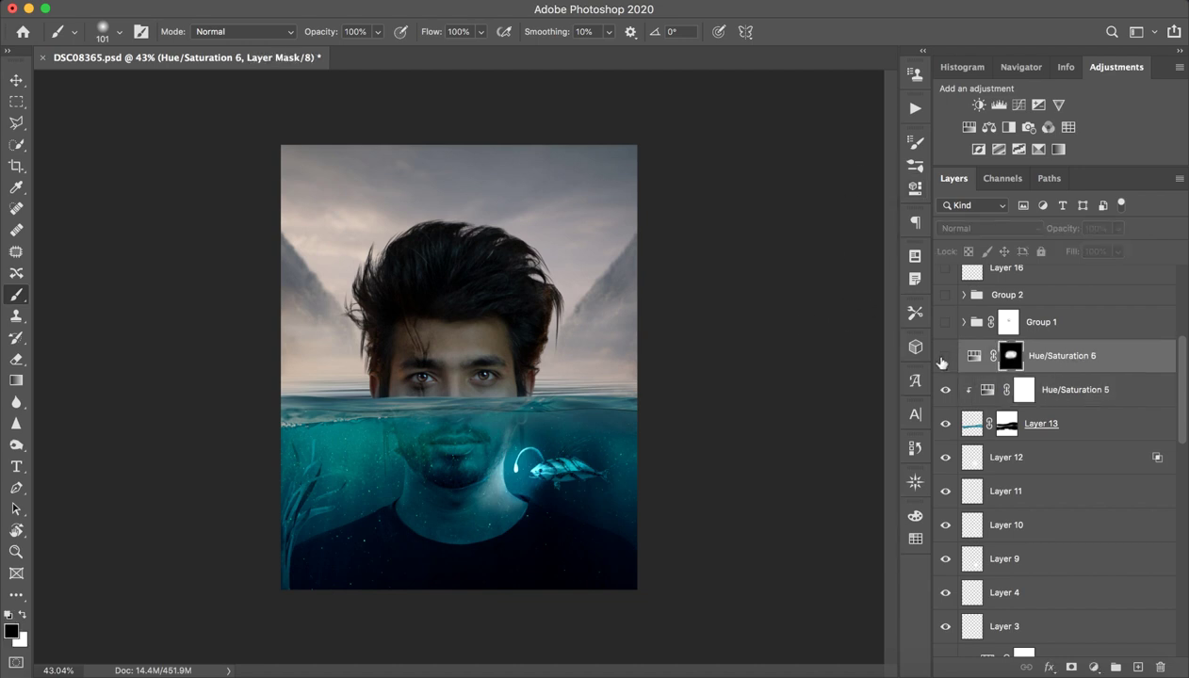
pyautogui.click(942, 363)
pyautogui.click(944, 363)
pyautogui.press('z')
pyautogui.moveTo(669, 352); pyautogui.dragTo(515, 364)
pyautogui.press('b')
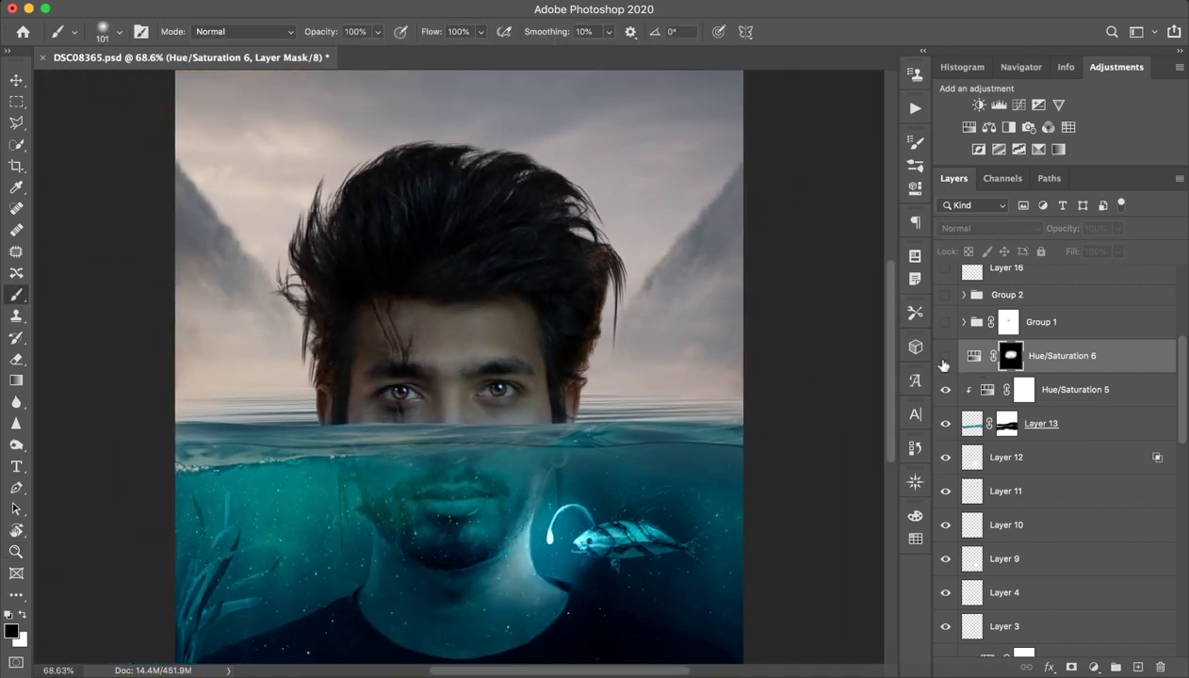
pyautogui.click(943, 365)
pyautogui.click(944, 367)
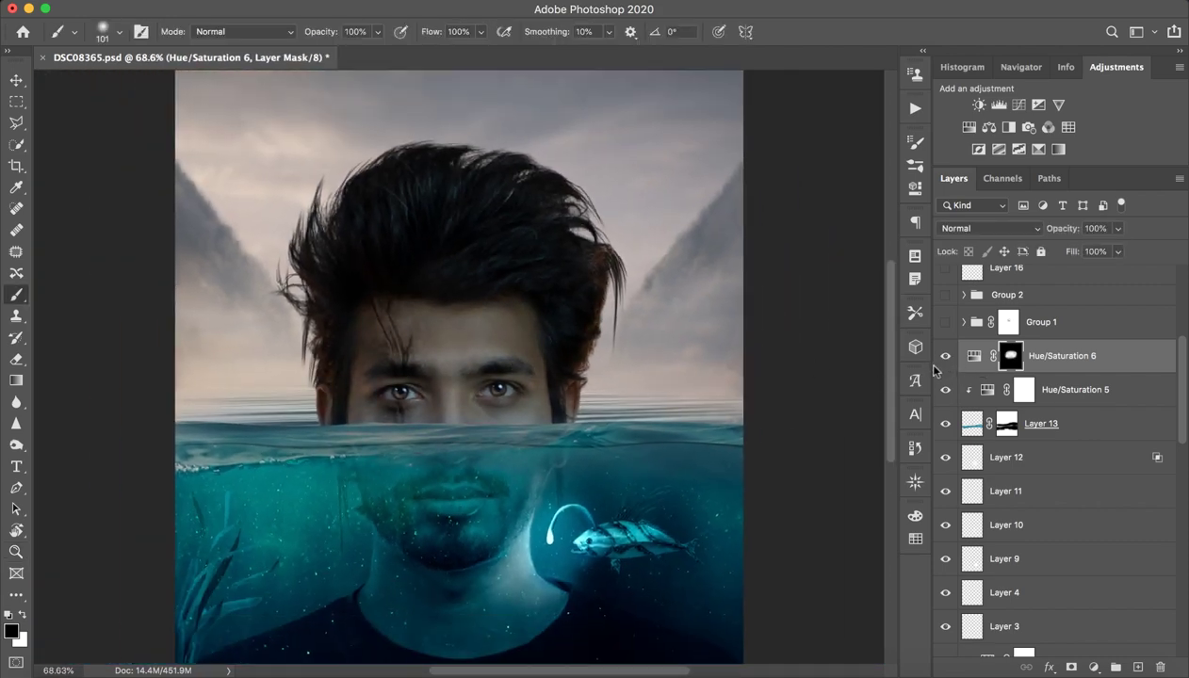
pyautogui.moveTo(612, 379); pyautogui.dragTo(631, 380)
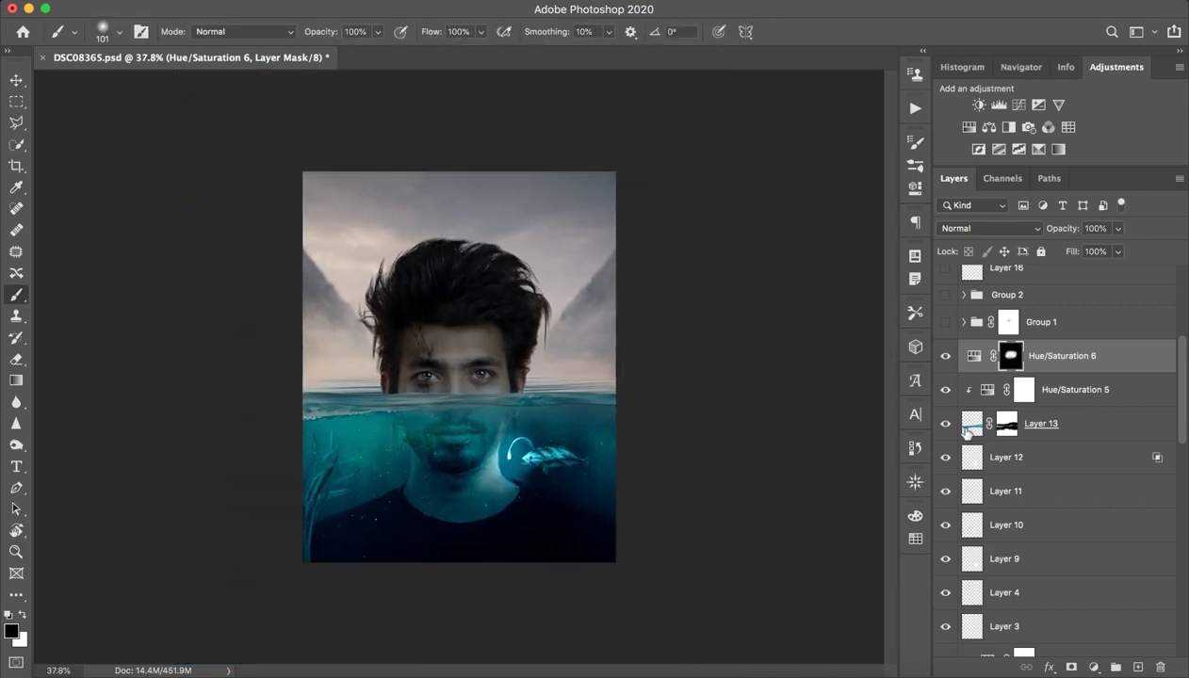
# Review Hue/Saturation 6's blending options and its Saturation -42 setting without changes.
pyautogui.doubleClick(1111, 356)
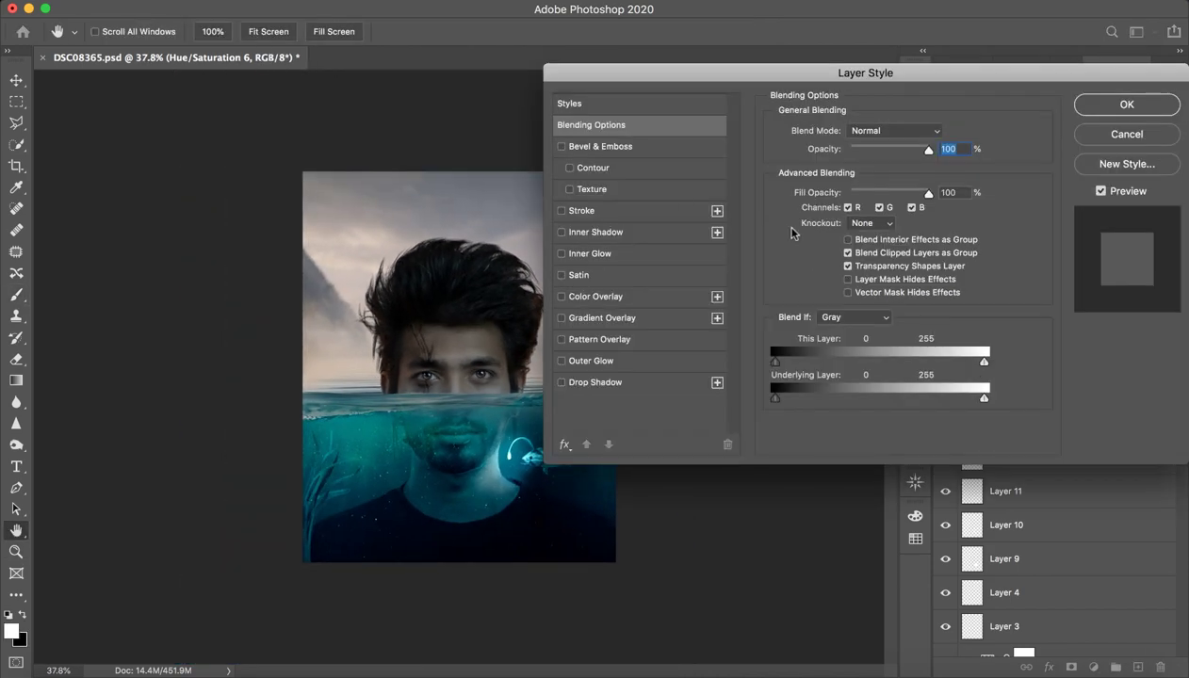
pyautogui.click(1127, 133)
pyautogui.doubleClick(972, 358)
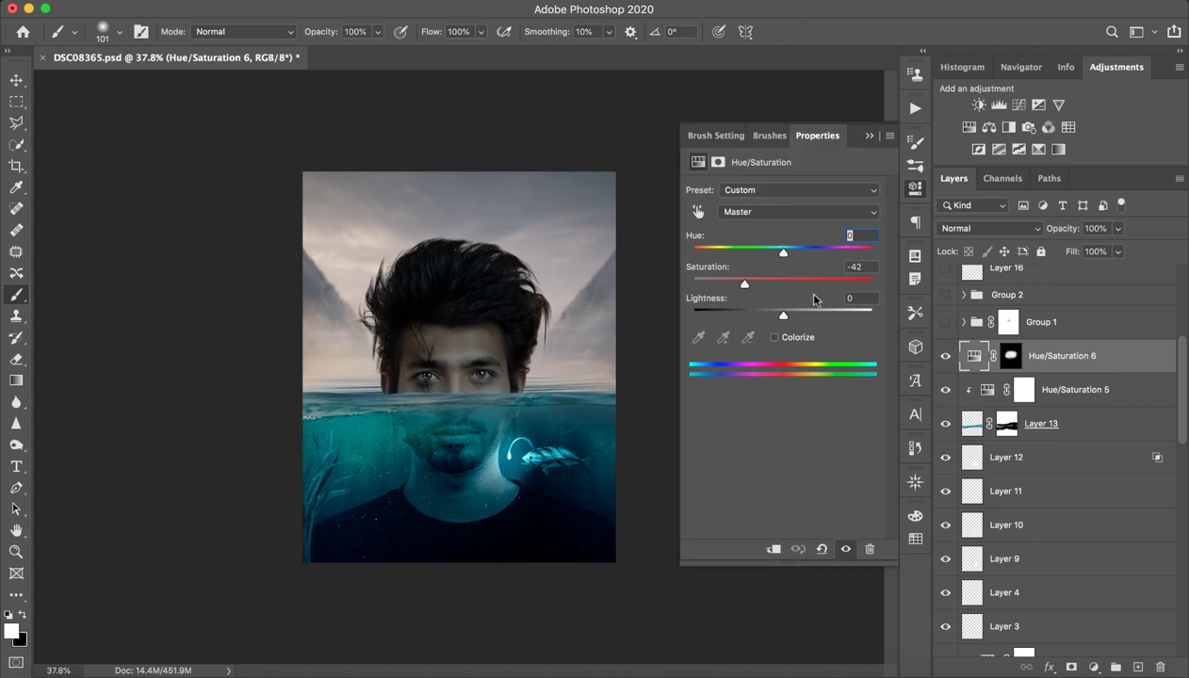
pyautogui.click(914, 188)
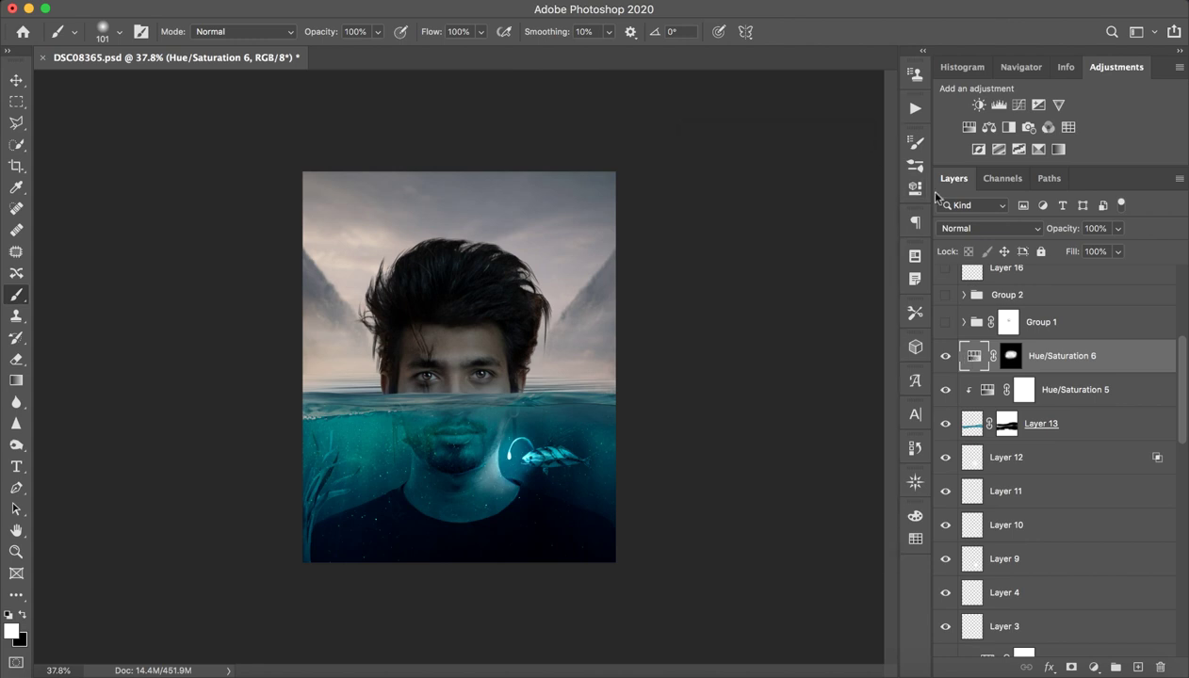
pyautogui.scroll(5, 1084, 391)
pyautogui.click(1053, 507)
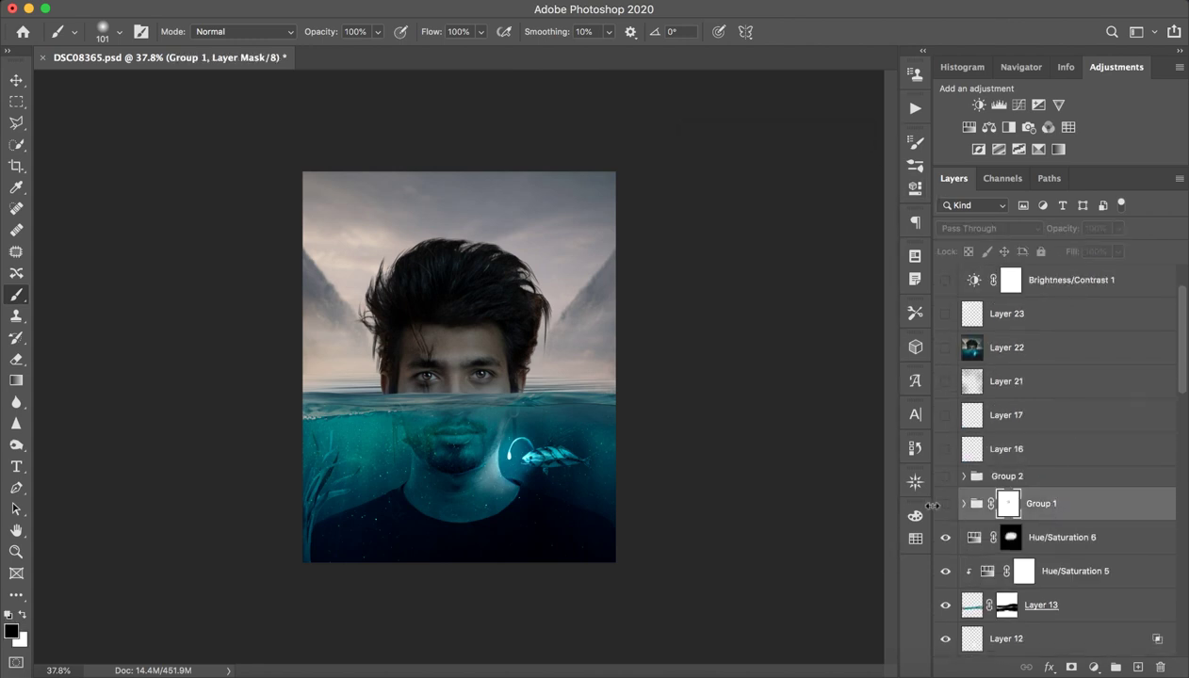
# Show Group 1 and zoom in to check the forehead X mark.
pyautogui.click(944, 504)
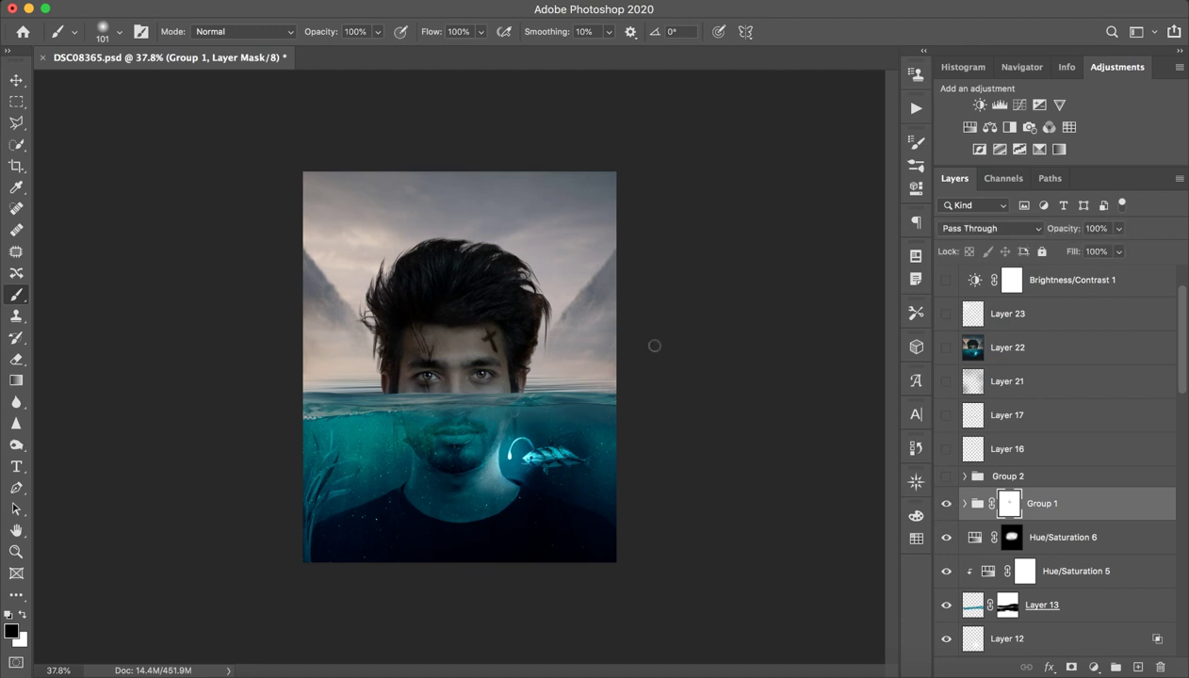
pyautogui.press('z')
pyautogui.moveTo(509, 334); pyautogui.dragTo(513, 319)
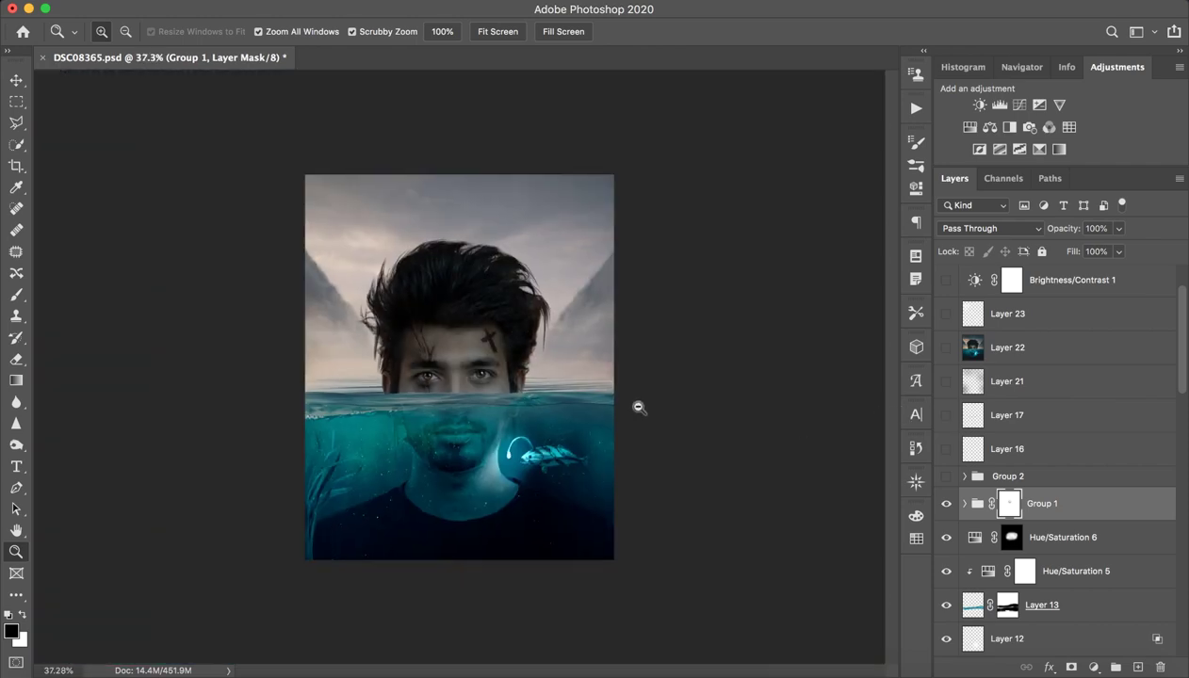
pyautogui.moveTo(640, 406); pyautogui.dragTo(662, 405)
pyautogui.press('b')
# Preview Group 2's fish glow, hide it, and add an empty Layer 25 above it.
pyautogui.click(1083, 476)
pyautogui.click(945, 477)
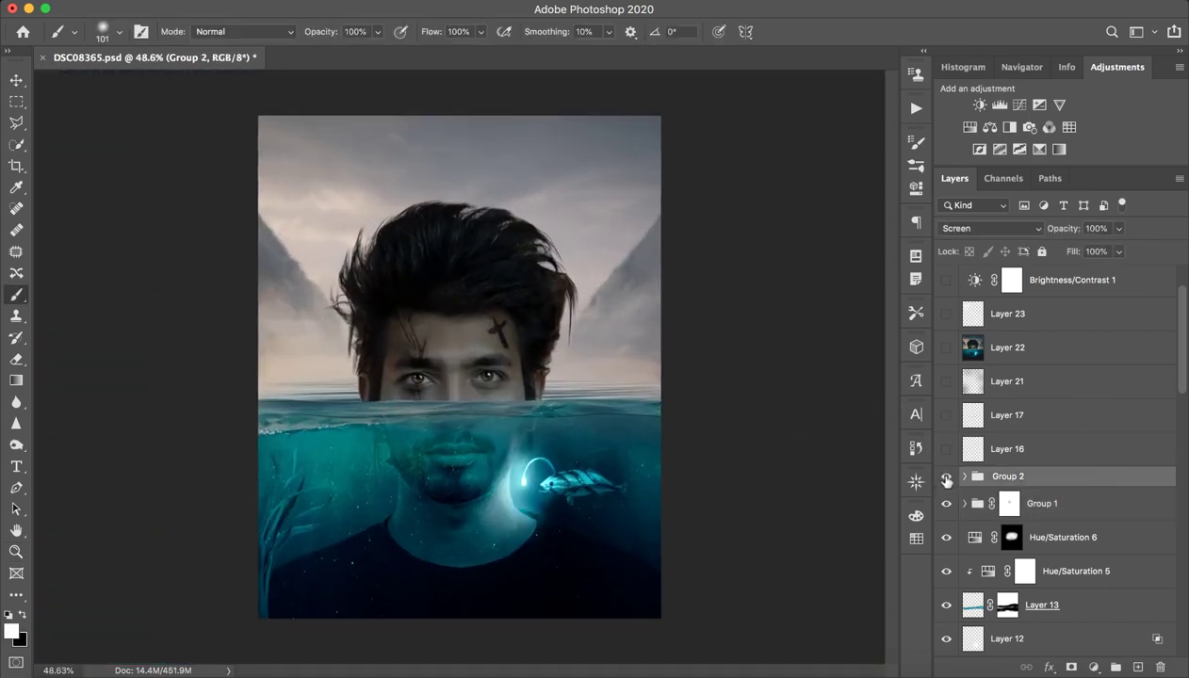
pyautogui.click(945, 476)
pyautogui.press('z')
pyautogui.moveTo(543, 480)
pyautogui.mouseDown()
pyautogui.moveTo(616, 488)
pyautogui.moveTo(624, 443)
pyautogui.mouseUp()
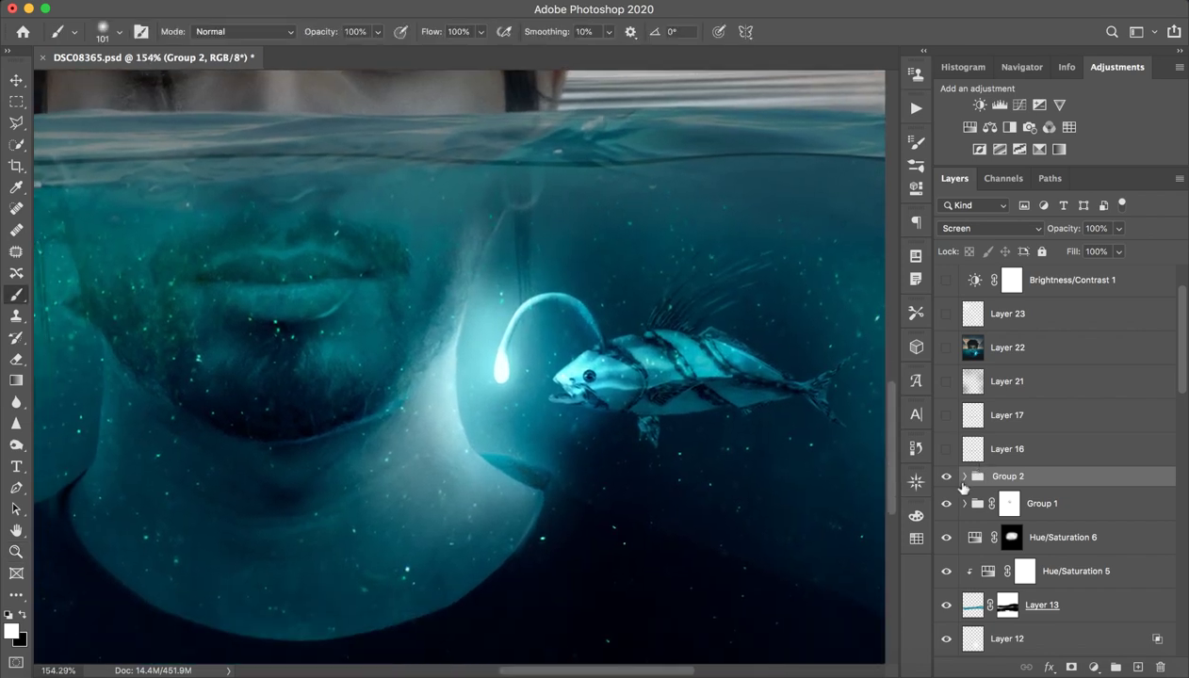
pyautogui.click(964, 477)
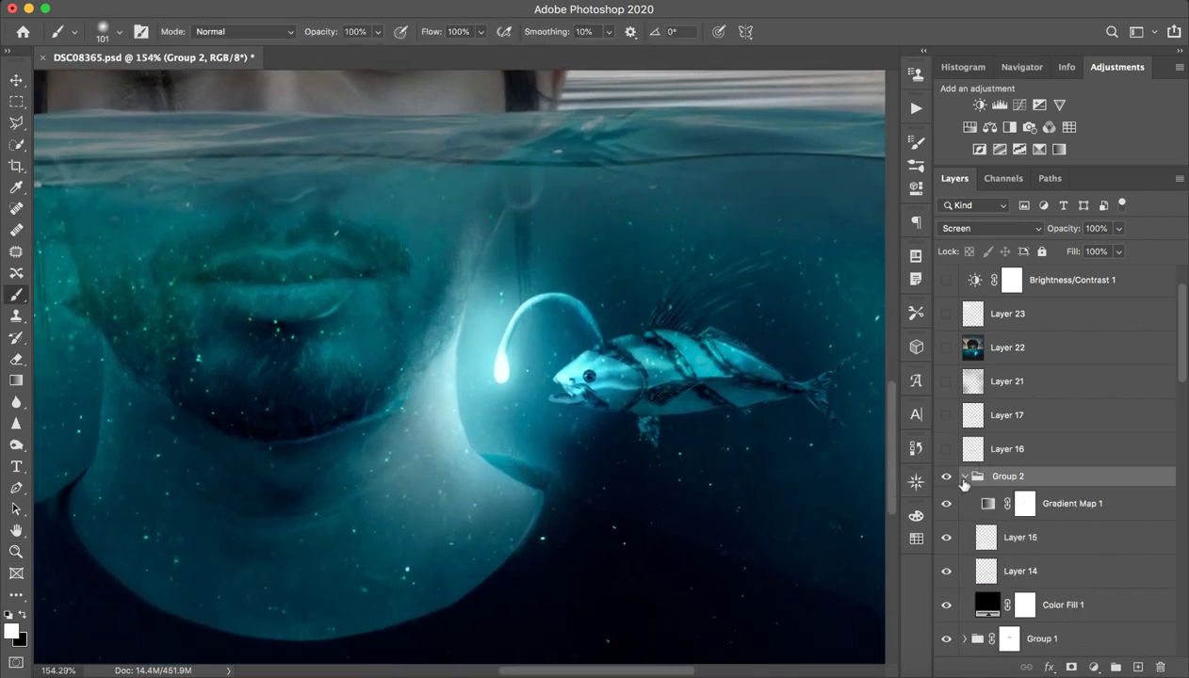
pyautogui.click(964, 476)
pyautogui.click(946, 476)
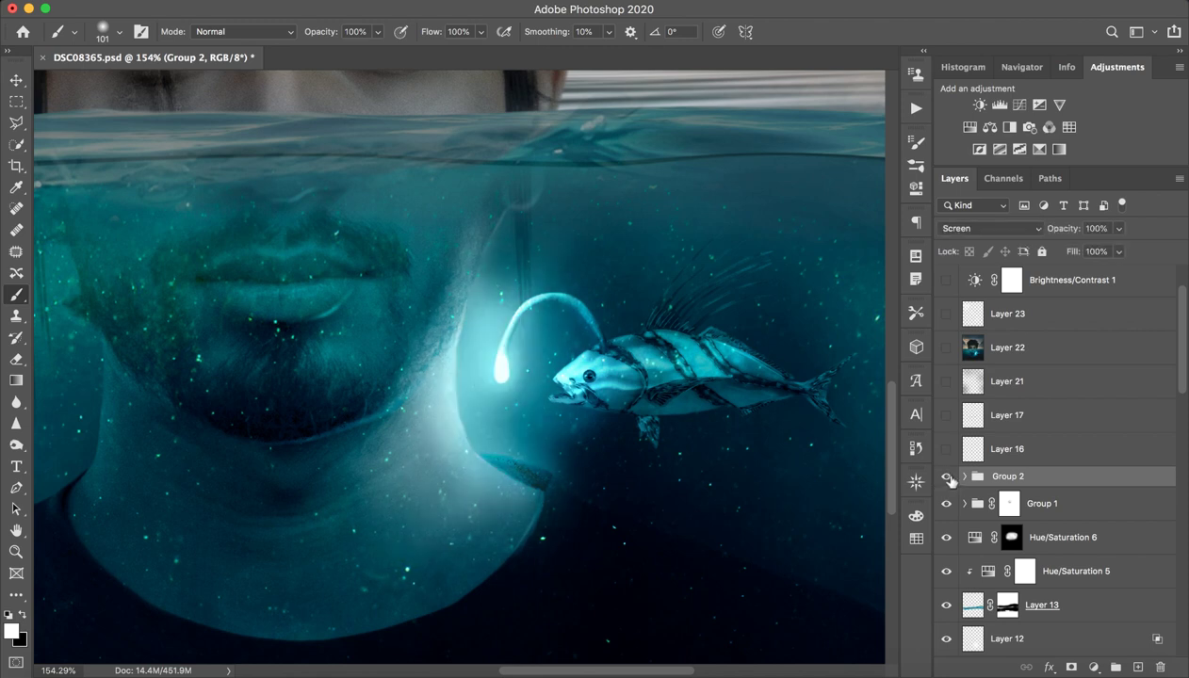
pyautogui.click(946, 477)
pyautogui.click(946, 477)
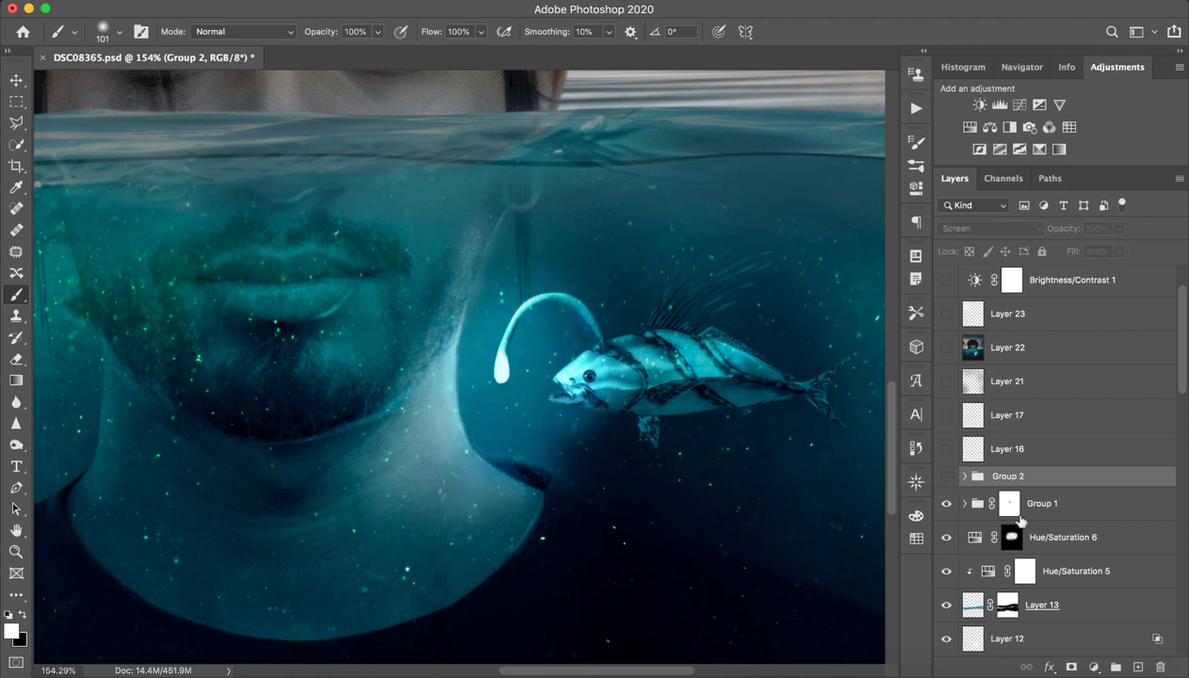
pyautogui.click(1138, 667)
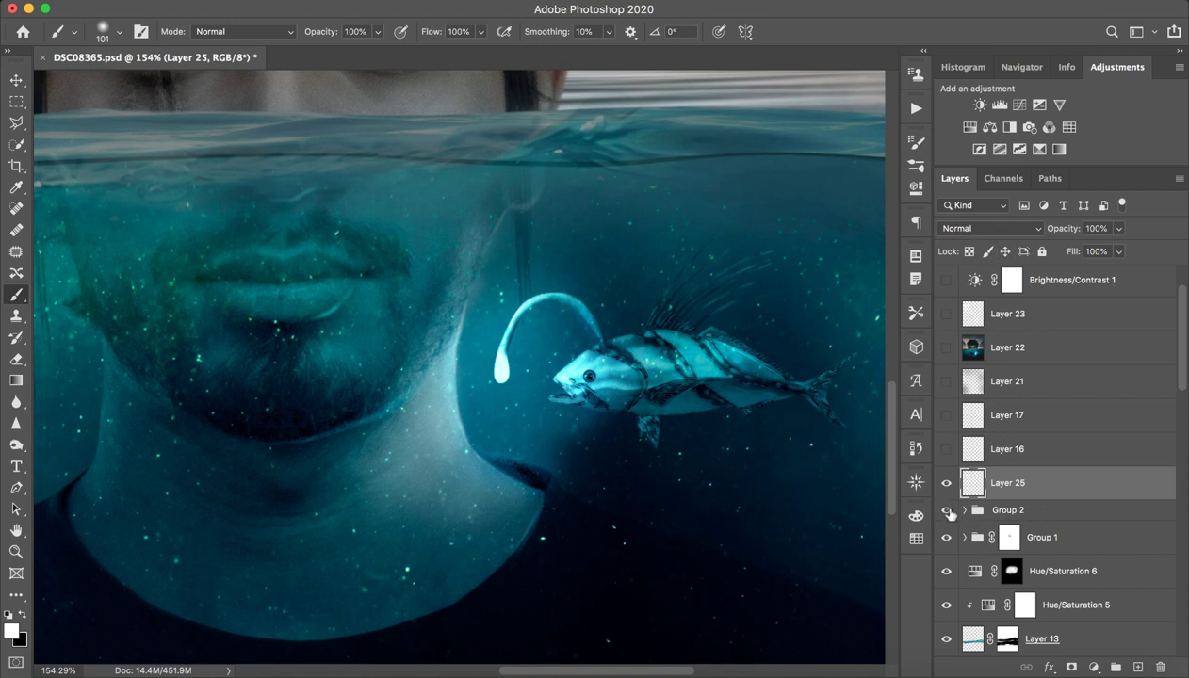
# Hide Group 2, select Layer 25, and enlarge the brush to about 292 pixels.
pyautogui.click(945, 510)
pyautogui.click(946, 510)
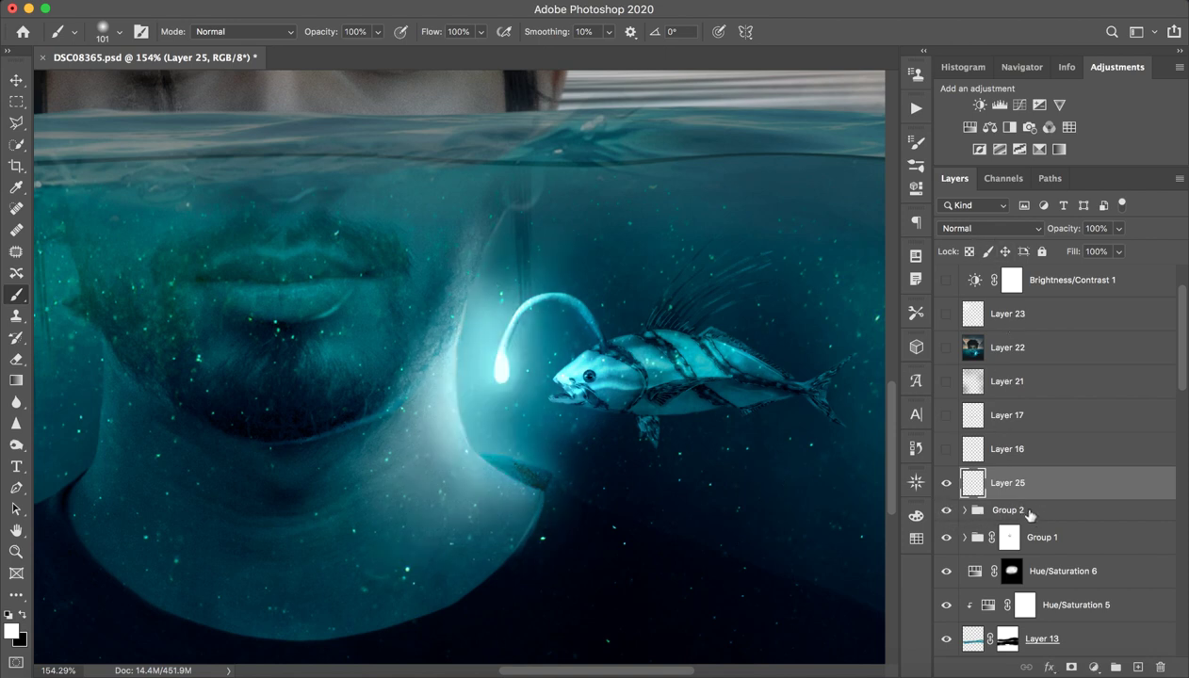
pyautogui.click(1029, 511)
pyautogui.click(1015, 487)
pyautogui.click(945, 509)
pyautogui.moveTo(451, 392); pyautogui.dragTo(532, 351)
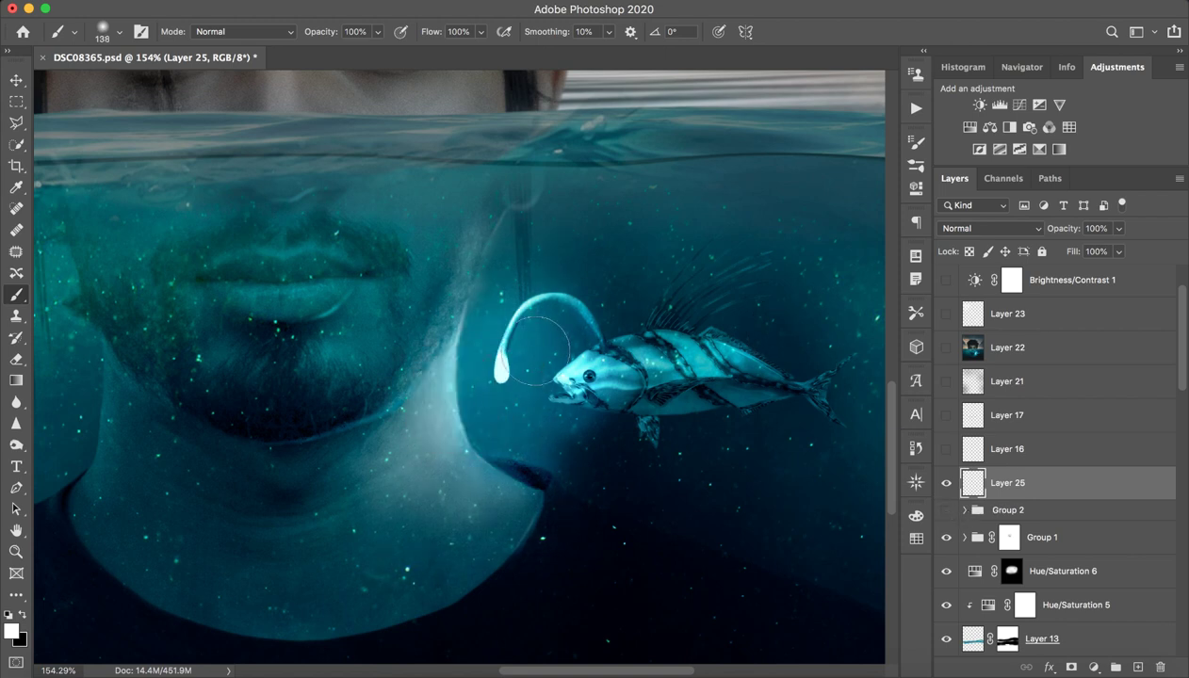
pyautogui.moveTo(456, 392); pyautogui.dragTo(488, 386)
pyautogui.moveTo(430, 418); pyautogui.dragTo(496, 416)
# Paint a soft white glow around and below the anglerfish's lure on Layer 25.
pyautogui.click(520, 408)
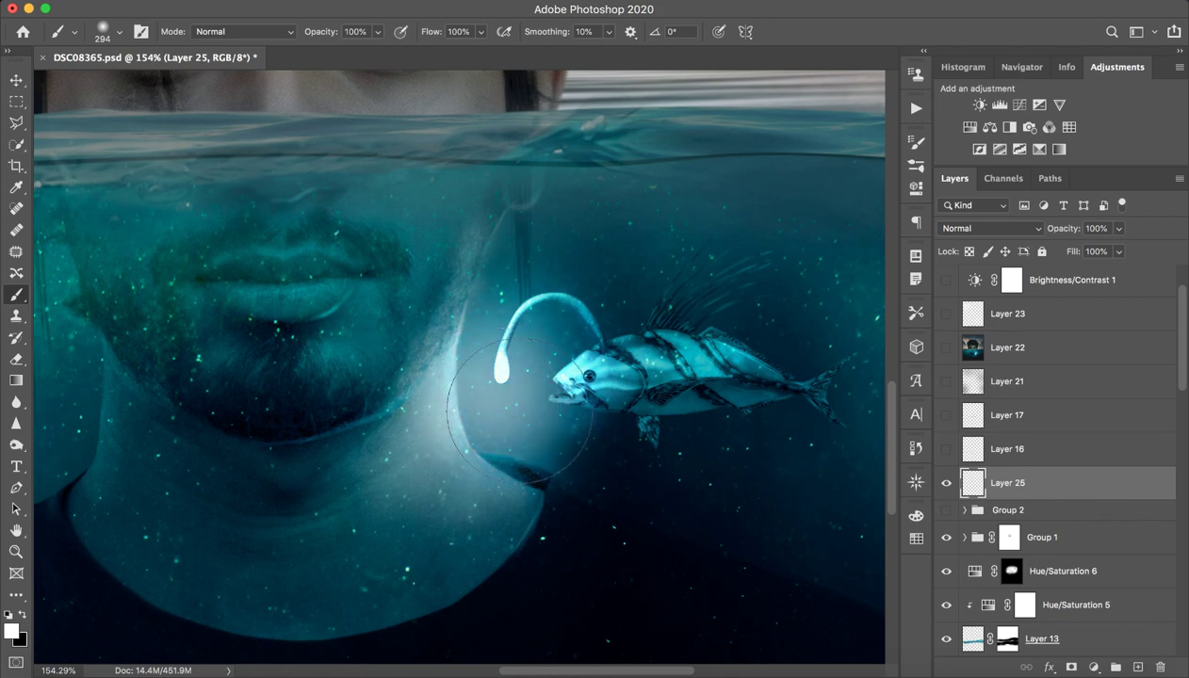
pyautogui.hotkey('ctrl', 'z')
pyautogui.moveTo(509, 386)
pyautogui.mouseDown()
pyautogui.moveTo(471, 358)
pyautogui.moveTo(509, 449)
pyautogui.mouseUp()
pyautogui.click(480, 354)
pyautogui.click(480, 451)
pyautogui.press('z')
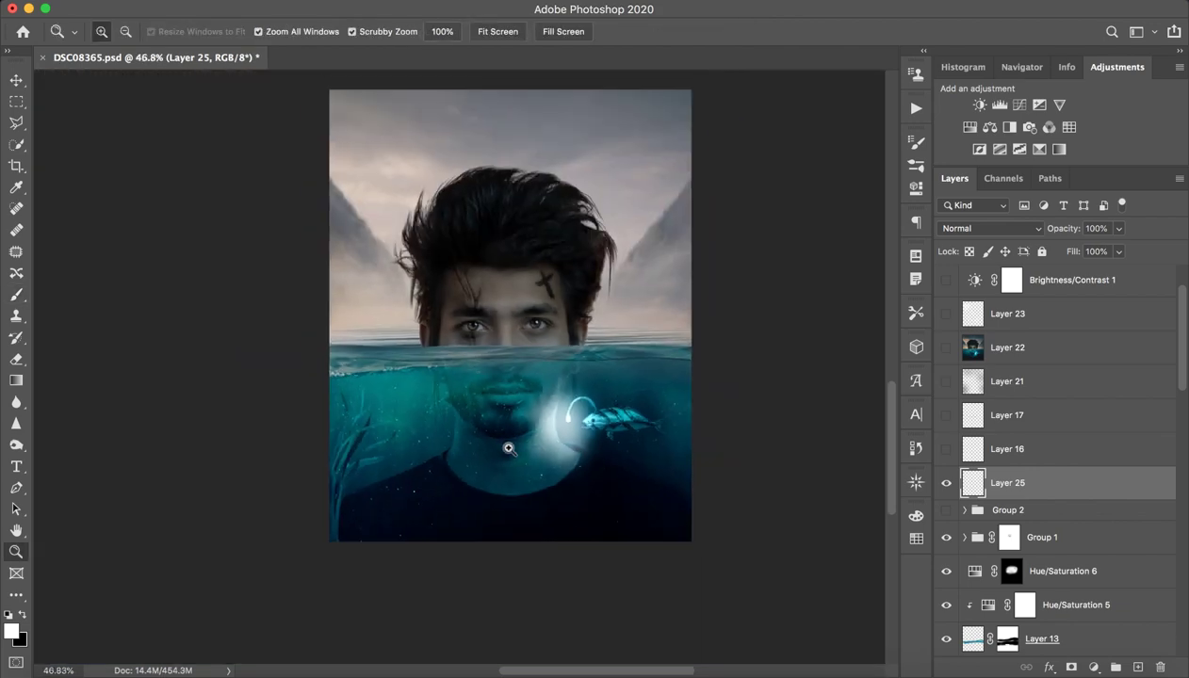
pyautogui.press('b')
# Split the Underlying Layer black slider to 109 in Blending Options, then delete the trial glow layer.
pyautogui.doubleClick(1070, 492)
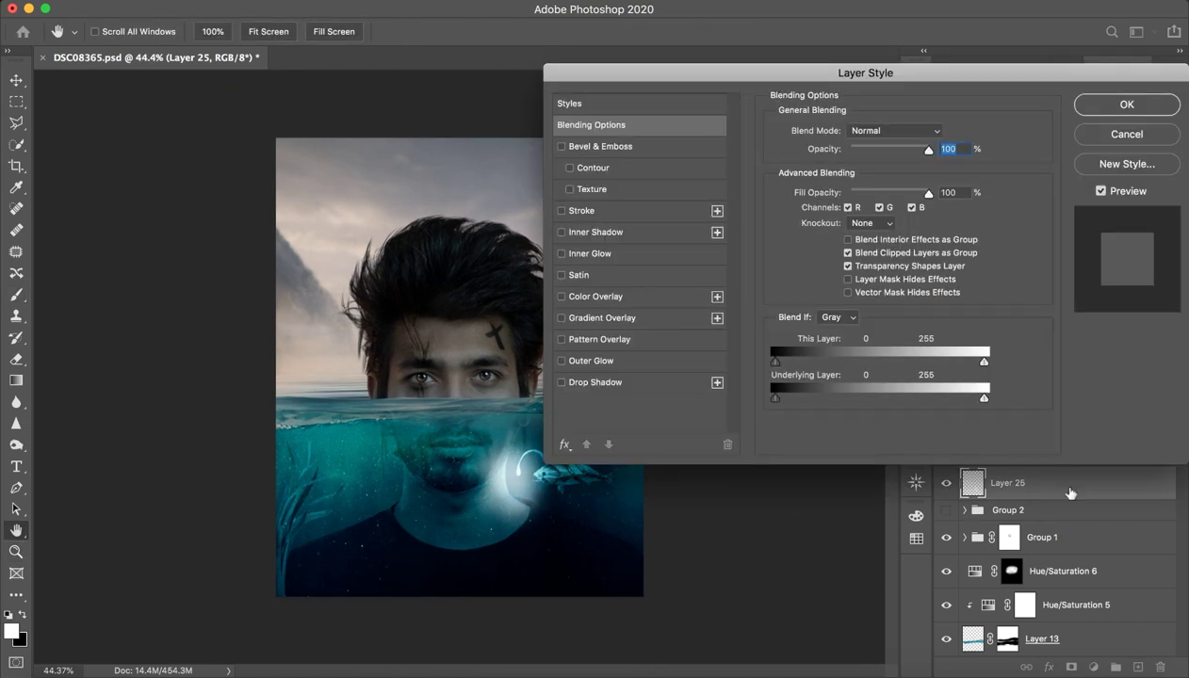
pyautogui.press('alt')
pyautogui.moveTo(779, 405); pyautogui.dragTo(868, 405)
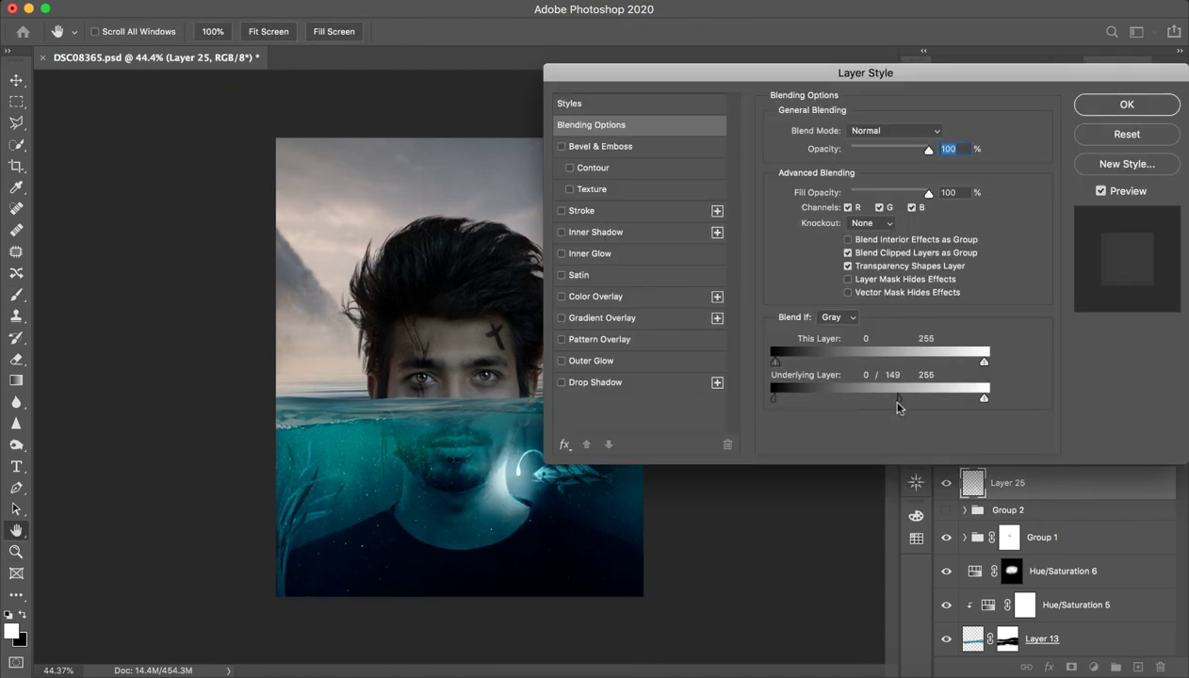
pyautogui.click(1095, 112)
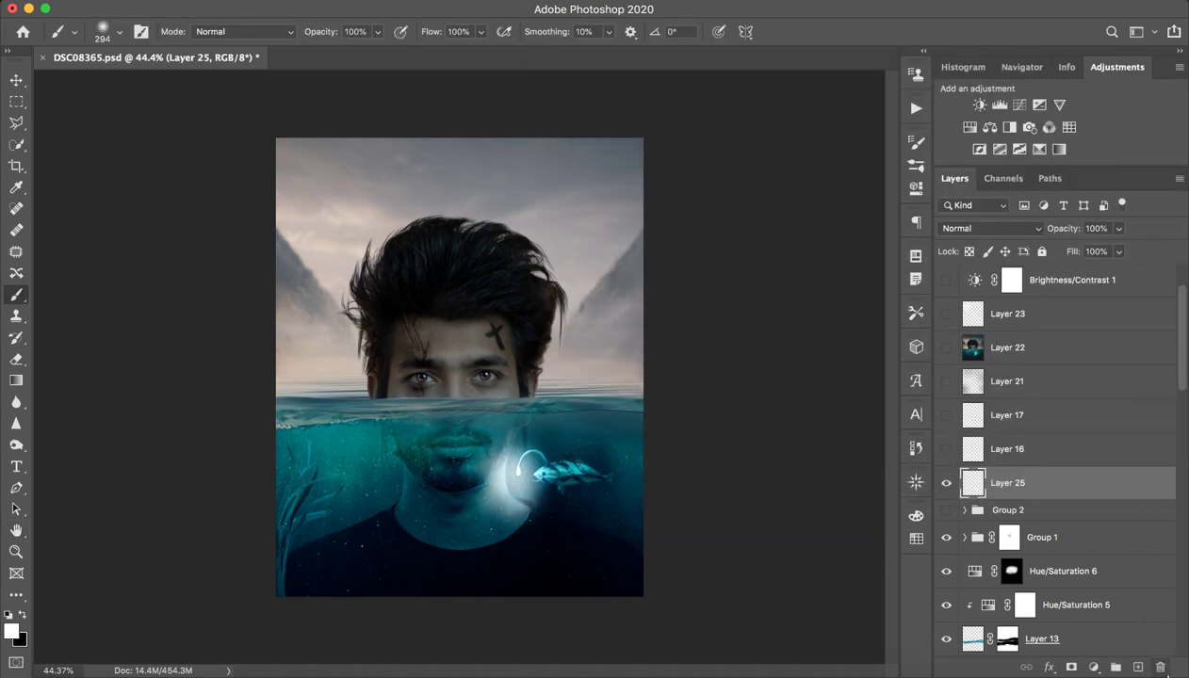
pyautogui.click(1160, 667)
# Toggle Group 2's original fish glow on and off to compare.
pyautogui.click(946, 477)
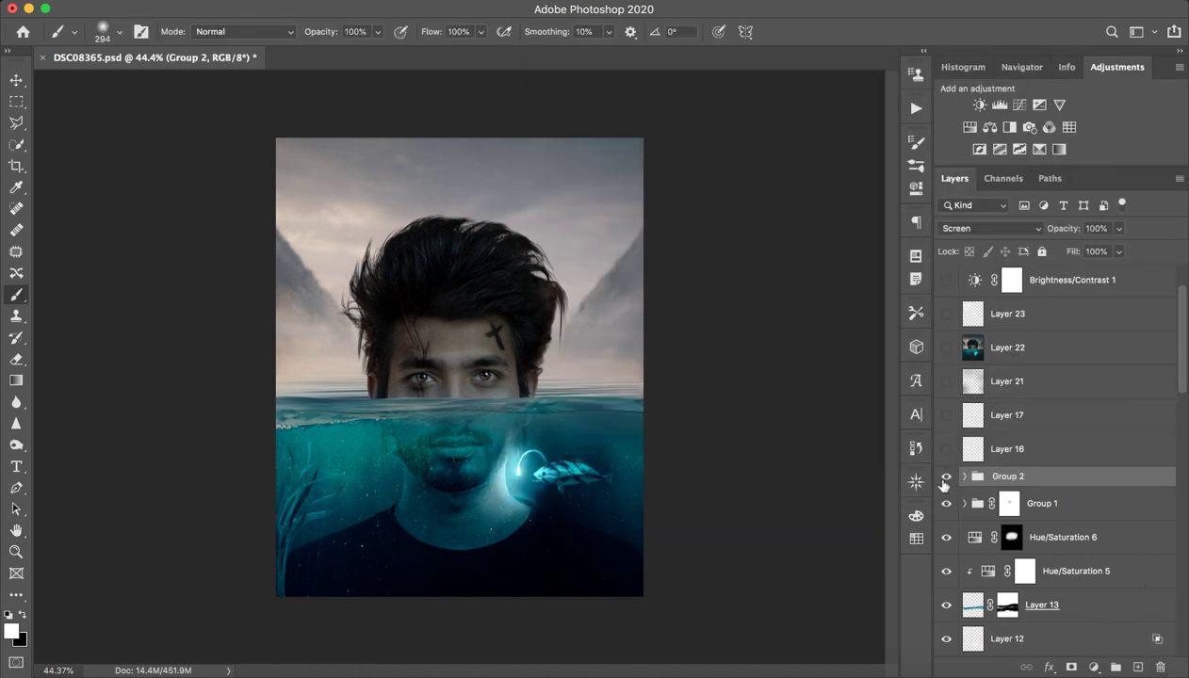
pyautogui.click(946, 476)
pyautogui.press('z')
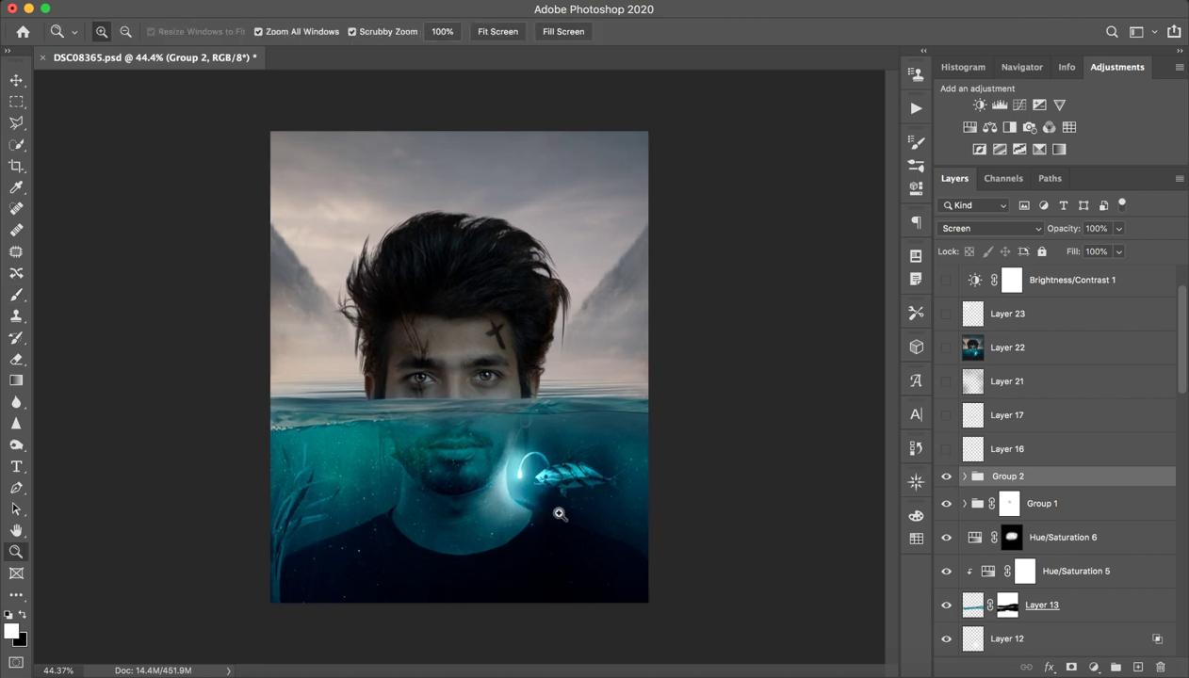
pyautogui.moveTo(558, 513); pyautogui.dragTo(543, 520)
pyautogui.press('b')
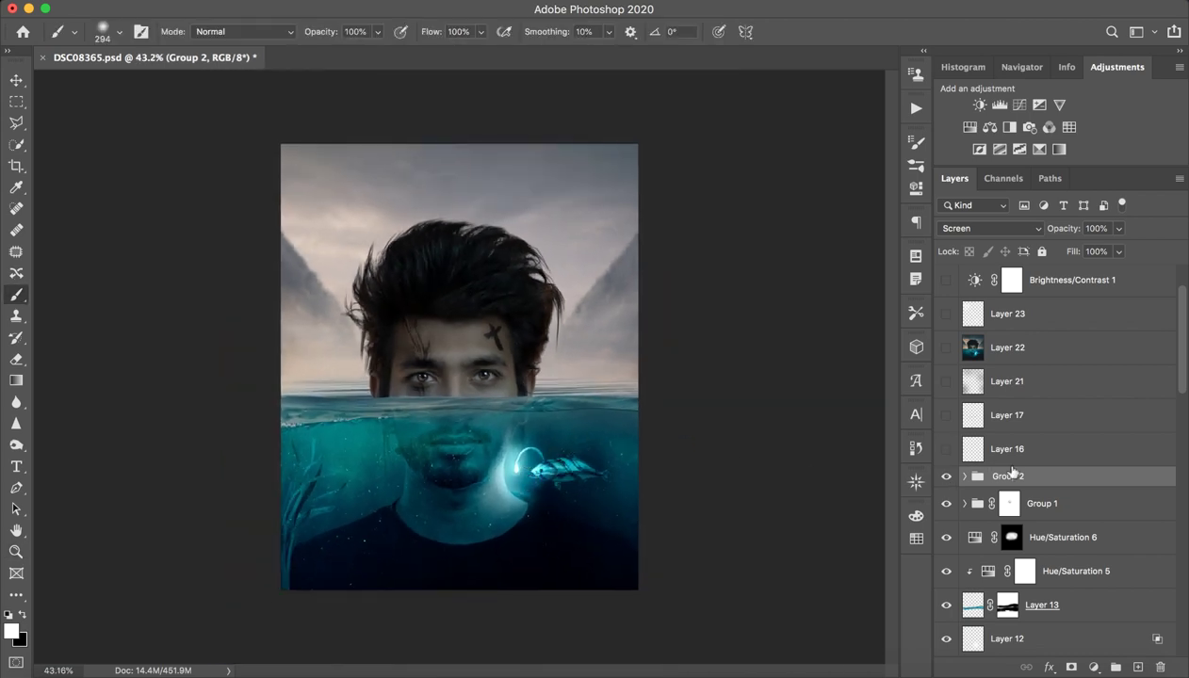
# Turn on Layer 16's water sparkles and Layer 17's waterline darkening, comparing each.
pyautogui.click(1017, 448)
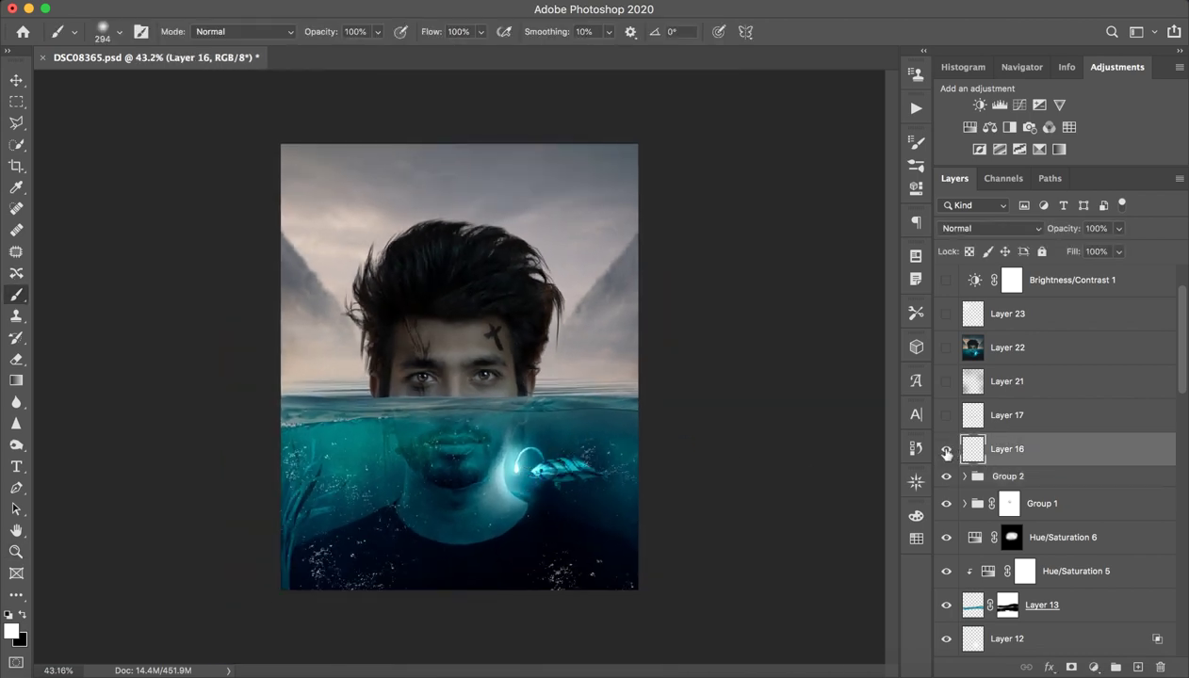
pyautogui.click(945, 450)
pyautogui.click(946, 449)
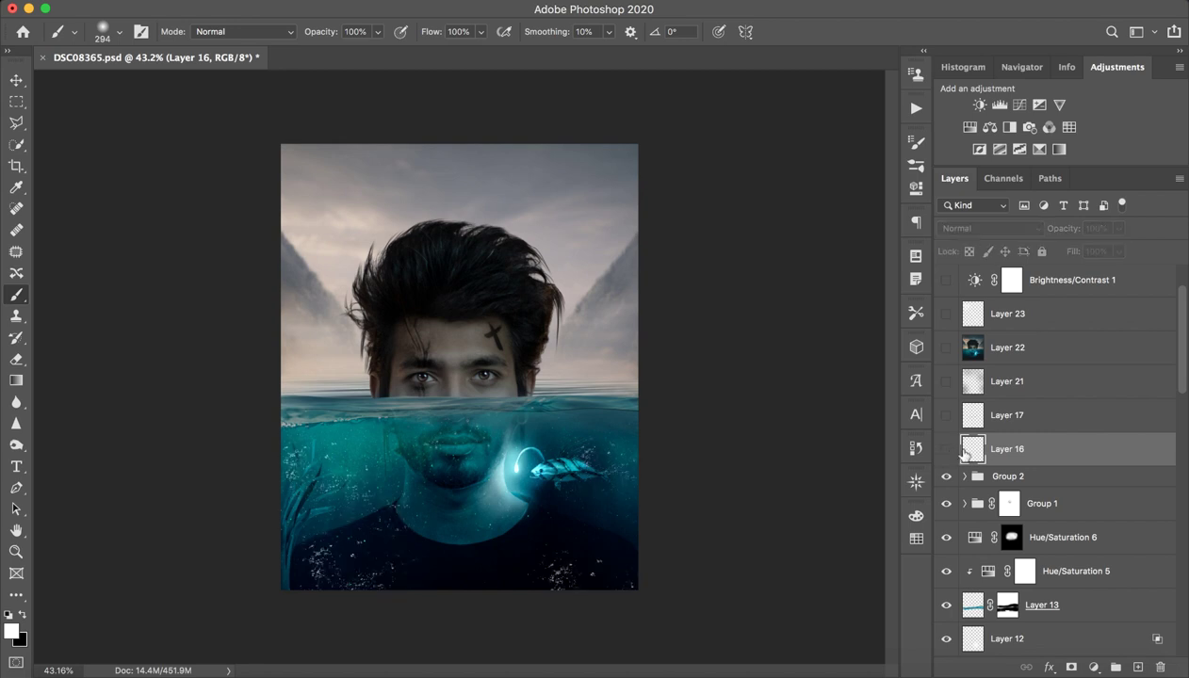
pyautogui.click(945, 450)
pyautogui.click(946, 416)
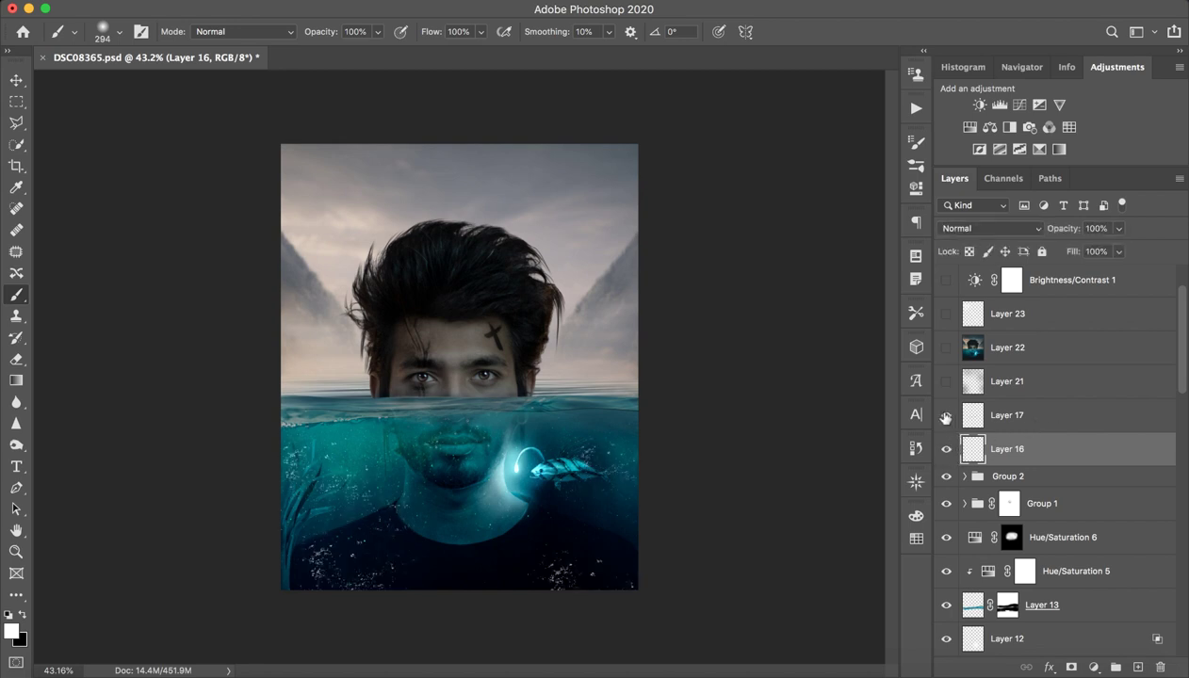
pyautogui.click(945, 416)
# Zoom in on the eyes and make Layer 17 active, keeping its Overlay blend mode.
pyautogui.press('z')
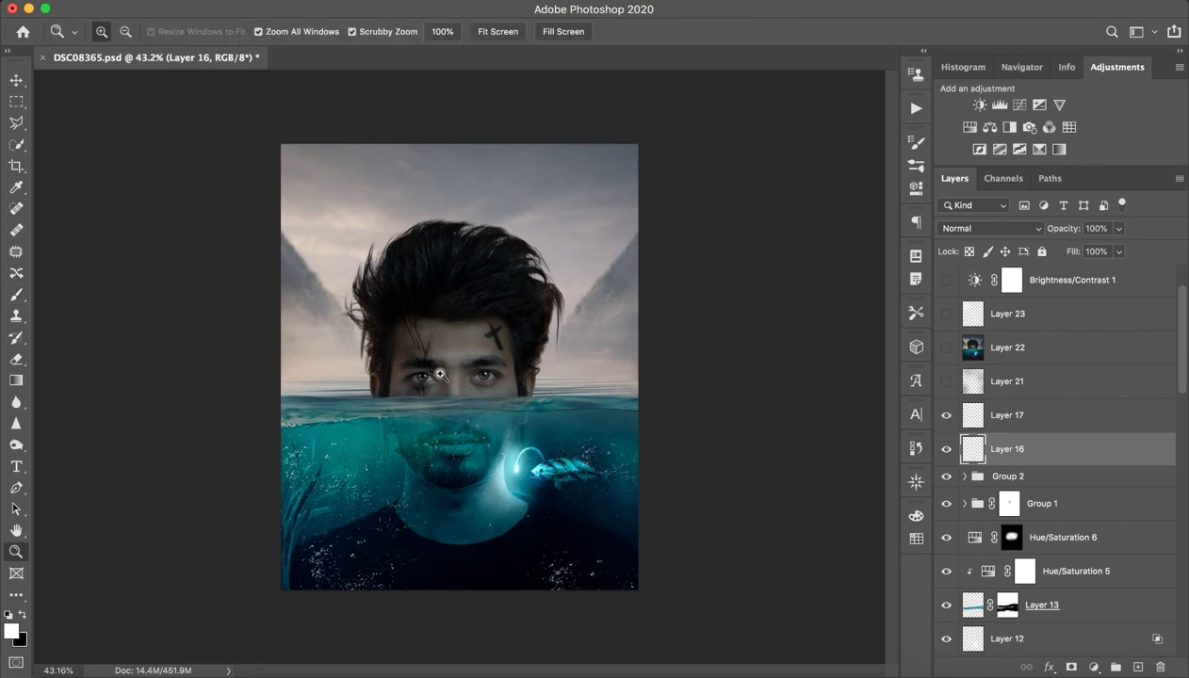
pyautogui.moveTo(438, 374); pyautogui.dragTo(507, 363)
pyautogui.press('b')
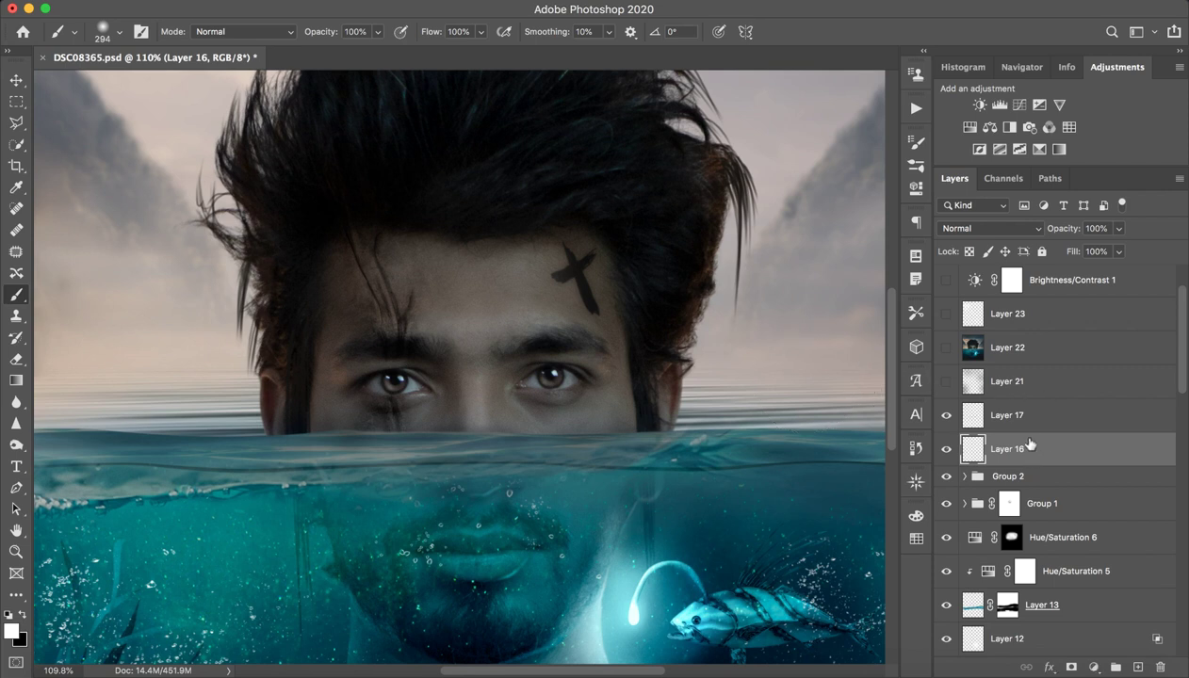
pyautogui.click(945, 450)
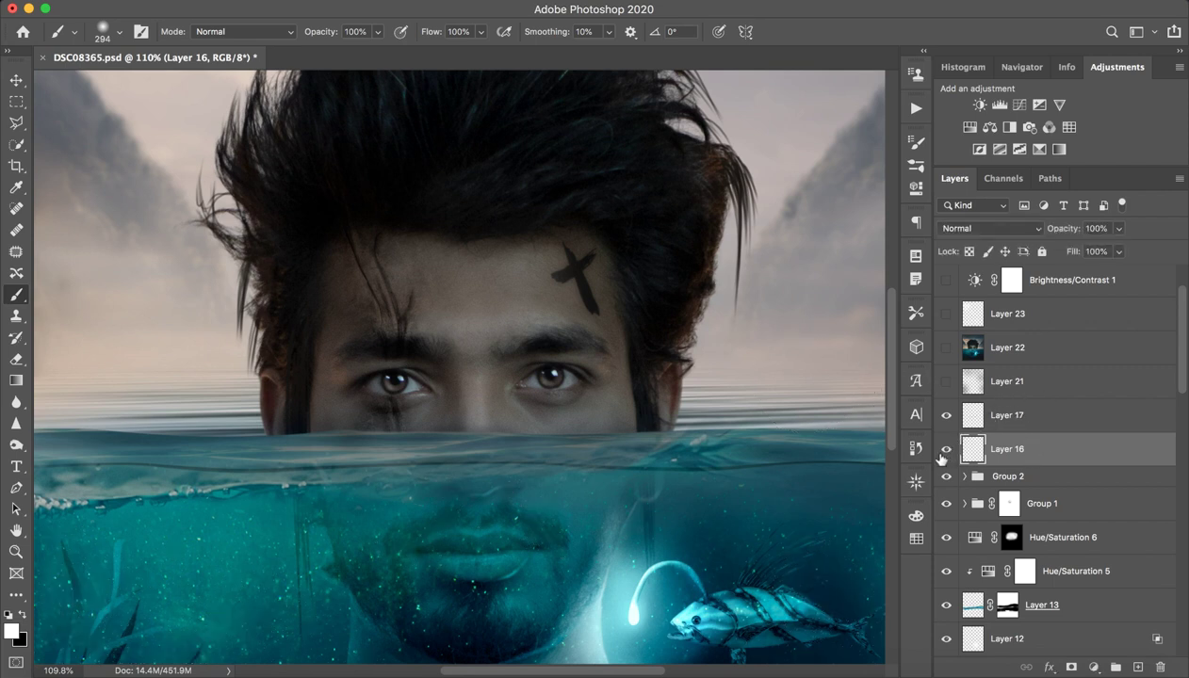
pyautogui.click(1014, 418)
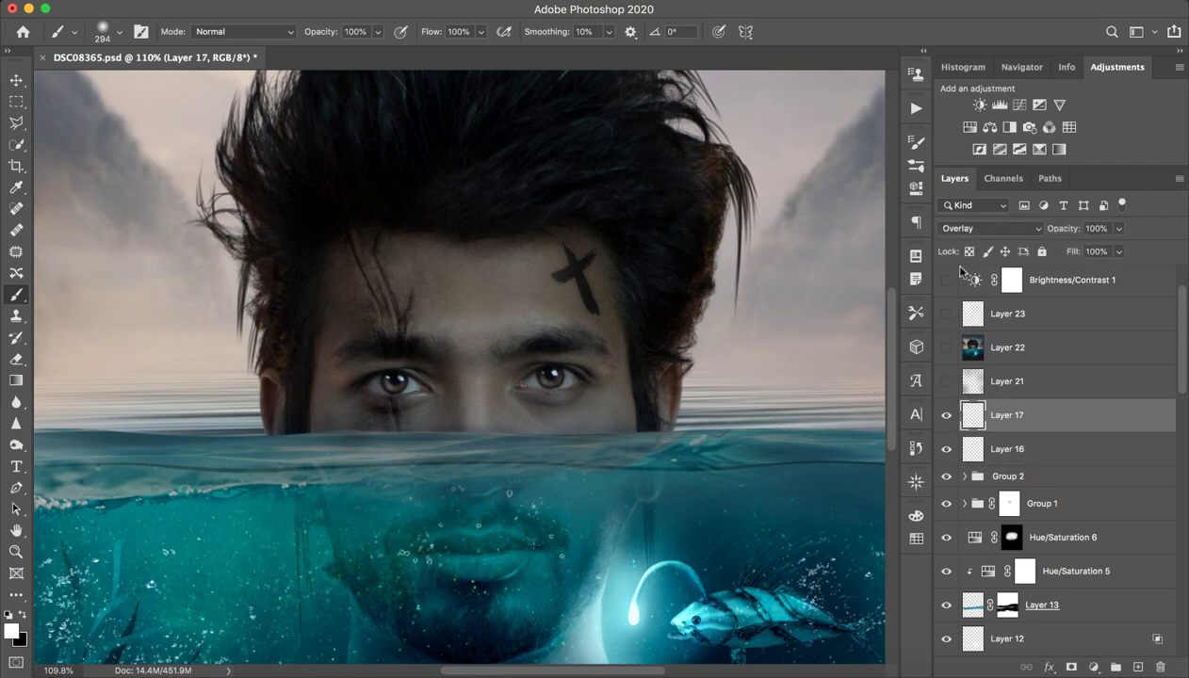
pyautogui.click(989, 227)
pyautogui.click(956, 227)
# Try white and black strokes on the face, undo them, and show Layer 21's bubbles.
pyautogui.moveTo(498, 320)
pyautogui.mouseDown()
pyautogui.moveTo(424, 301)
pyautogui.moveTo(405, 283)
pyautogui.mouseUp()
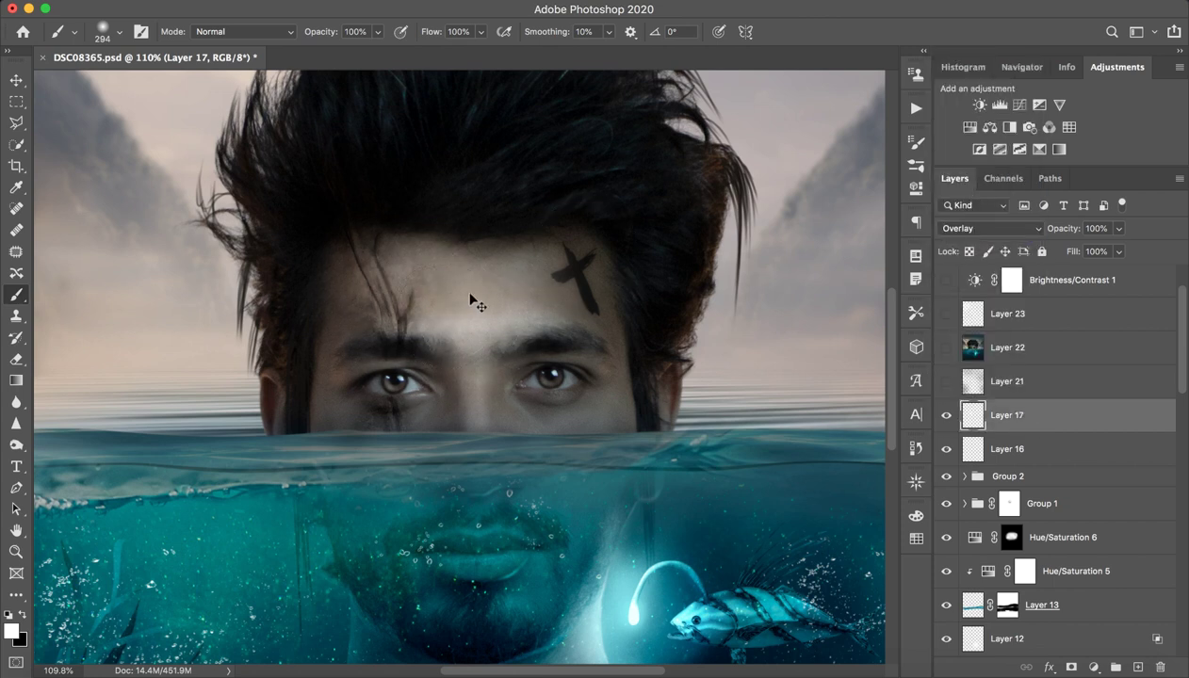
pyautogui.hotkey('ctrl', 'z')
pyautogui.press('x')
pyautogui.moveTo(452, 283)
pyautogui.mouseDown()
pyautogui.moveTo(525, 311)
pyautogui.moveTo(478, 305)
pyautogui.mouseUp()
pyautogui.moveTo(412, 353)
pyautogui.mouseDown()
pyautogui.moveTo(520, 377)
pyautogui.moveTo(645, 339)
pyautogui.mouseUp()
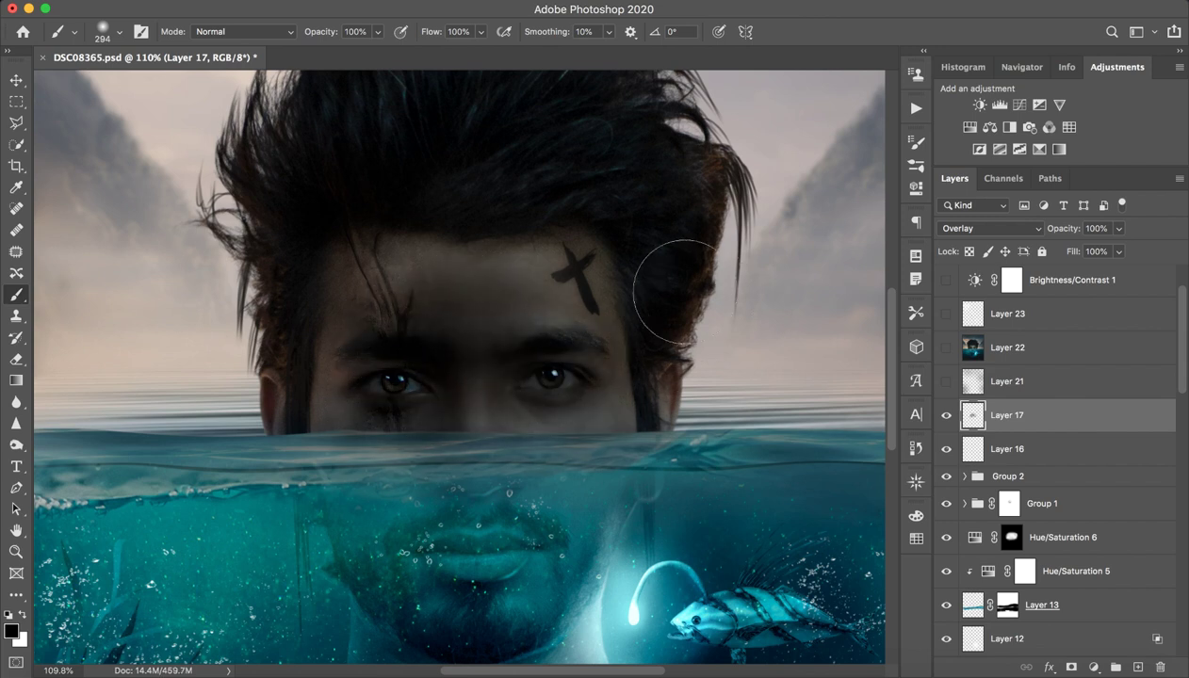
pyautogui.hotkey('ctrl', 'z')
pyautogui.hotkey('ctrl', 'z')
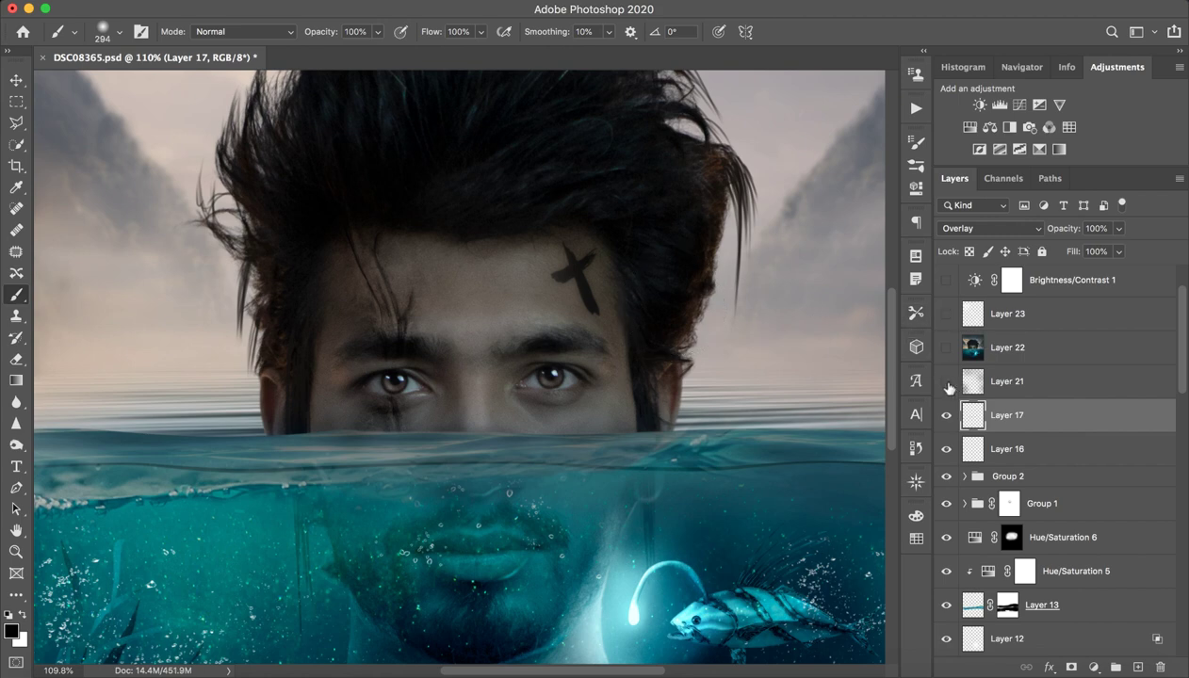
pyautogui.click(946, 381)
pyautogui.click(1027, 380)
# Test a 547-pixel black stroke on the right mountains, undo it, and show Layer 22.
pyautogui.moveTo(676, 379); pyautogui.dragTo(618, 403)
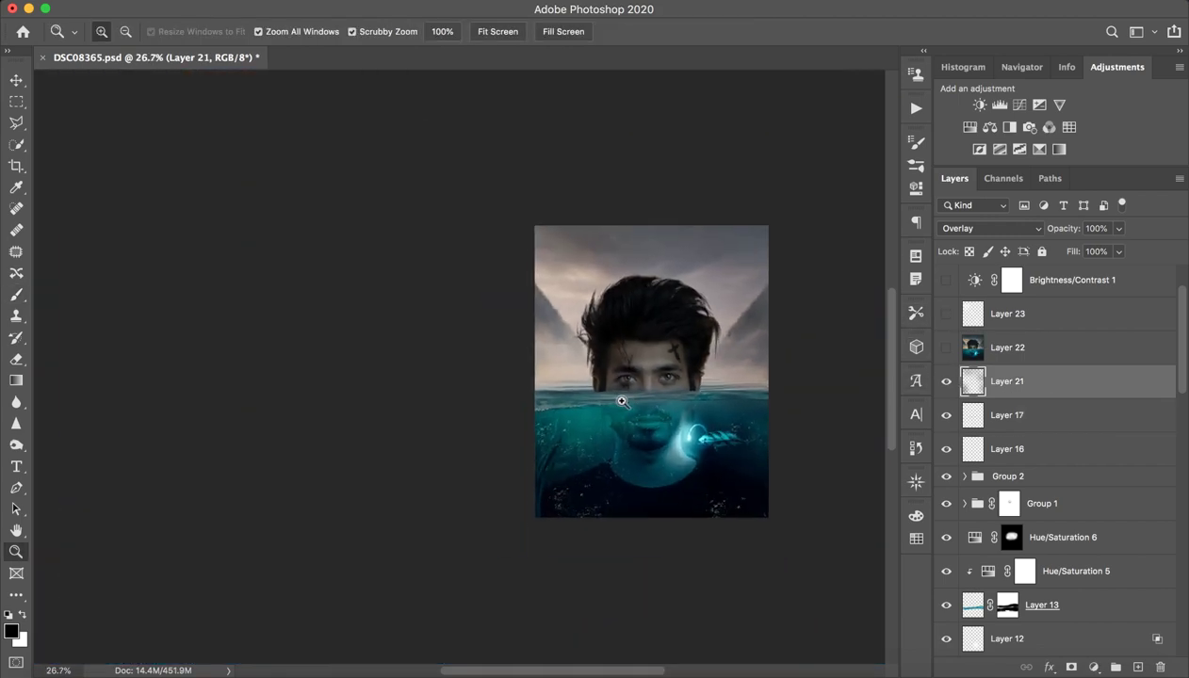
pyautogui.click(945, 382)
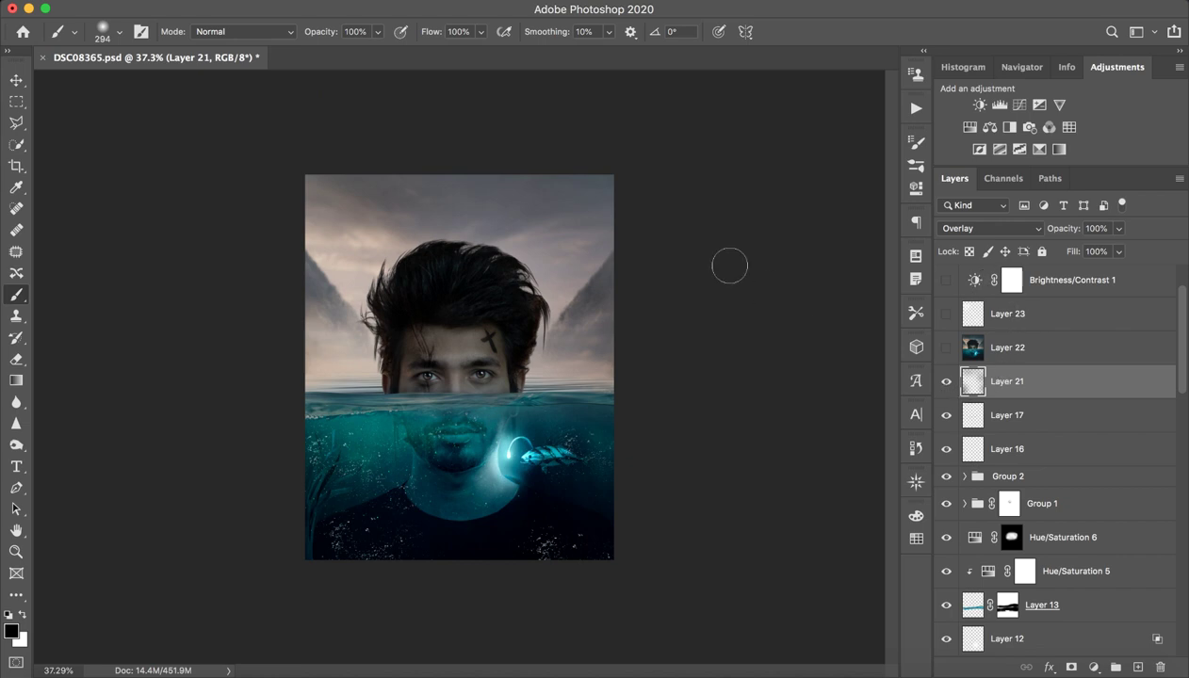
pyautogui.moveTo(577, 254); pyautogui.dragTo(622, 255)
pyautogui.press('x')
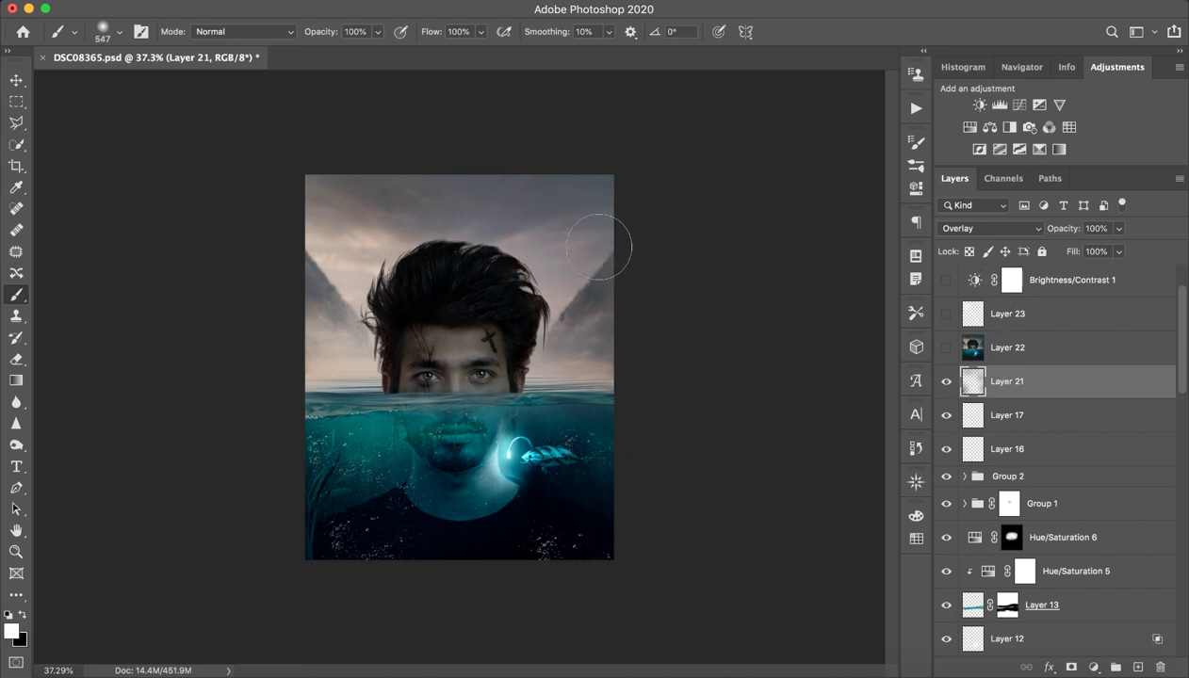
pyautogui.press('x')
pyautogui.moveTo(722, 217)
pyautogui.mouseDown()
pyautogui.moveTo(607, 286)
pyautogui.moveTo(748, 339)
pyautogui.mouseUp()
pyautogui.hotkey('ctrl', 'z')
pyautogui.click(1067, 350)
pyautogui.click(946, 348)
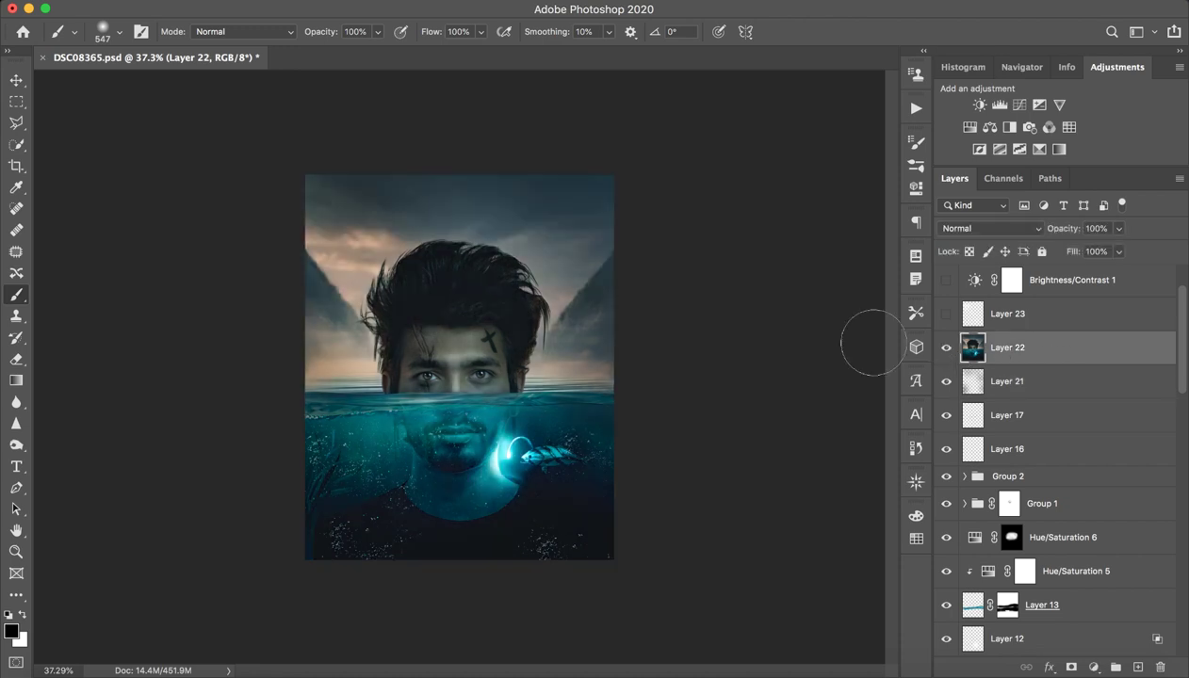
# Turn on Layer 23's overlay and the Brightness/Contrast 1 adjustment.
pyautogui.press('z')
pyautogui.moveTo(425, 415)
pyautogui.mouseDown()
pyautogui.moveTo(493, 426)
pyautogui.moveTo(478, 432)
pyautogui.mouseUp()
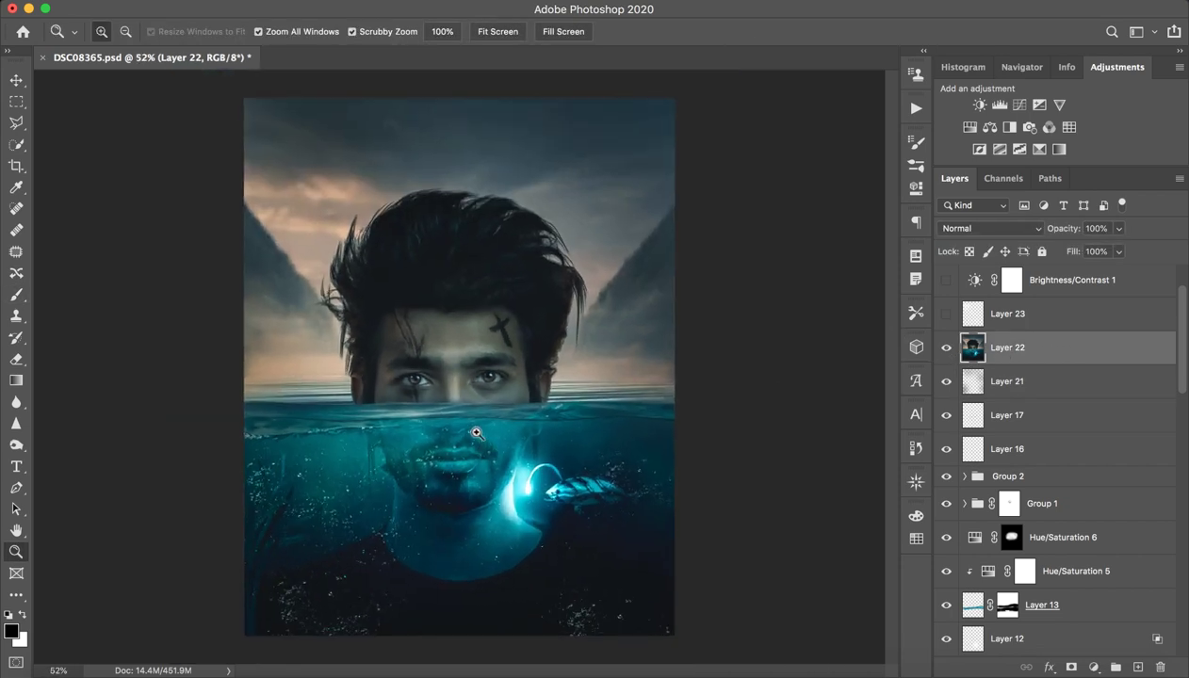
pyautogui.press('b')
pyautogui.click(999, 326)
pyautogui.click(945, 314)
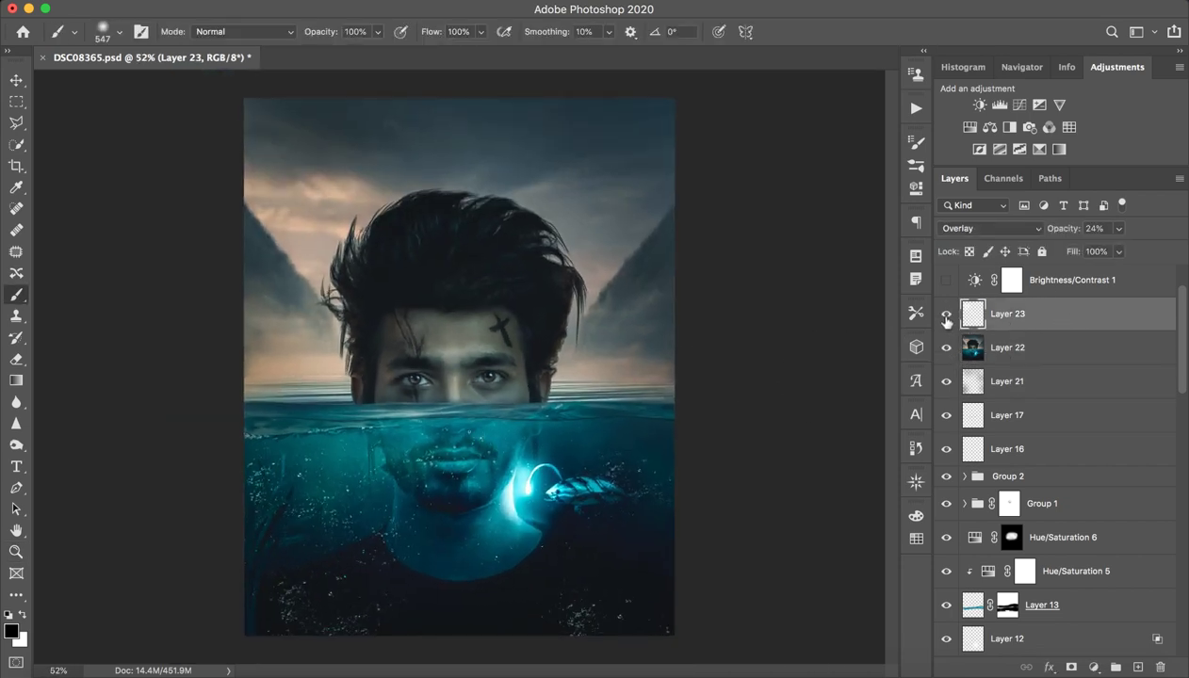
pyautogui.click(945, 313)
pyautogui.click(945, 314)
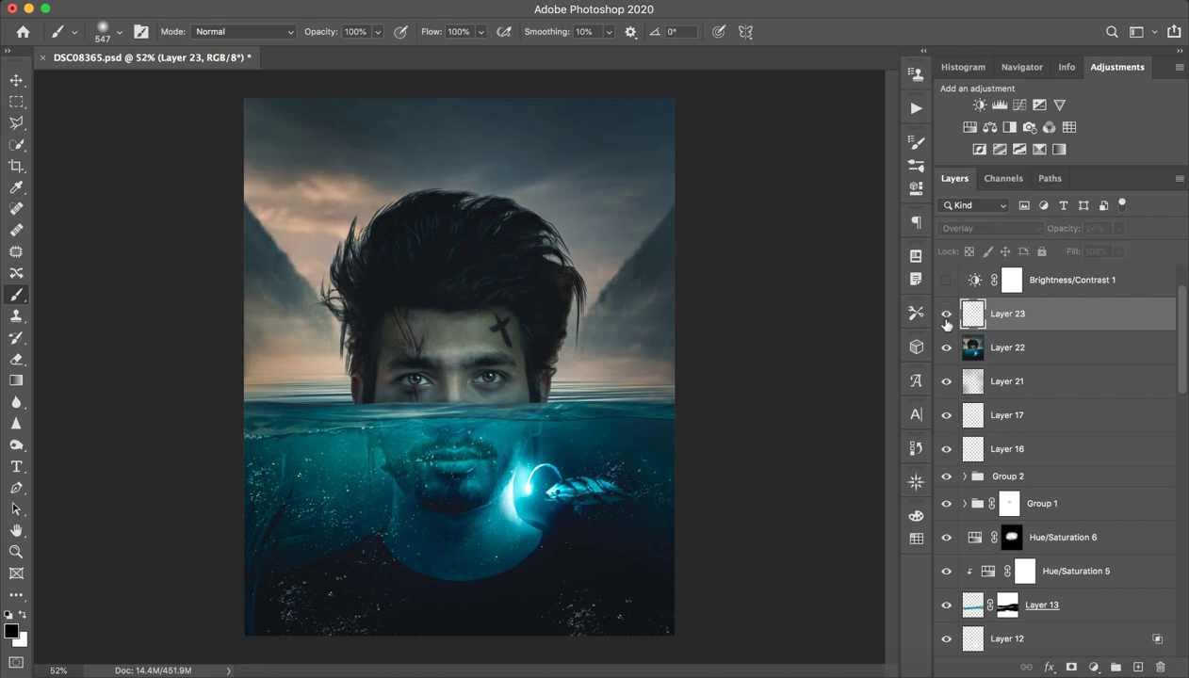
pyautogui.click(946, 280)
# View Layer 22 on its own, then bring back all the other layers.
pyautogui.press('z')
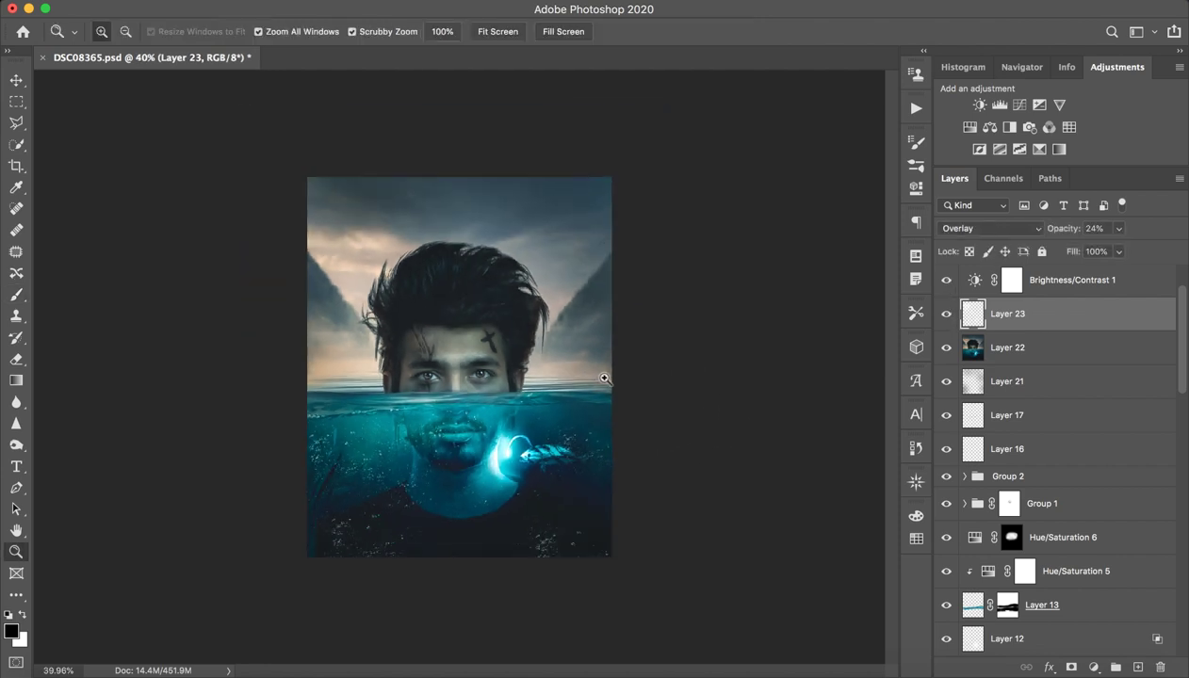
pyautogui.moveTo(605, 377); pyautogui.dragTo(629, 371)
pyautogui.press('b')
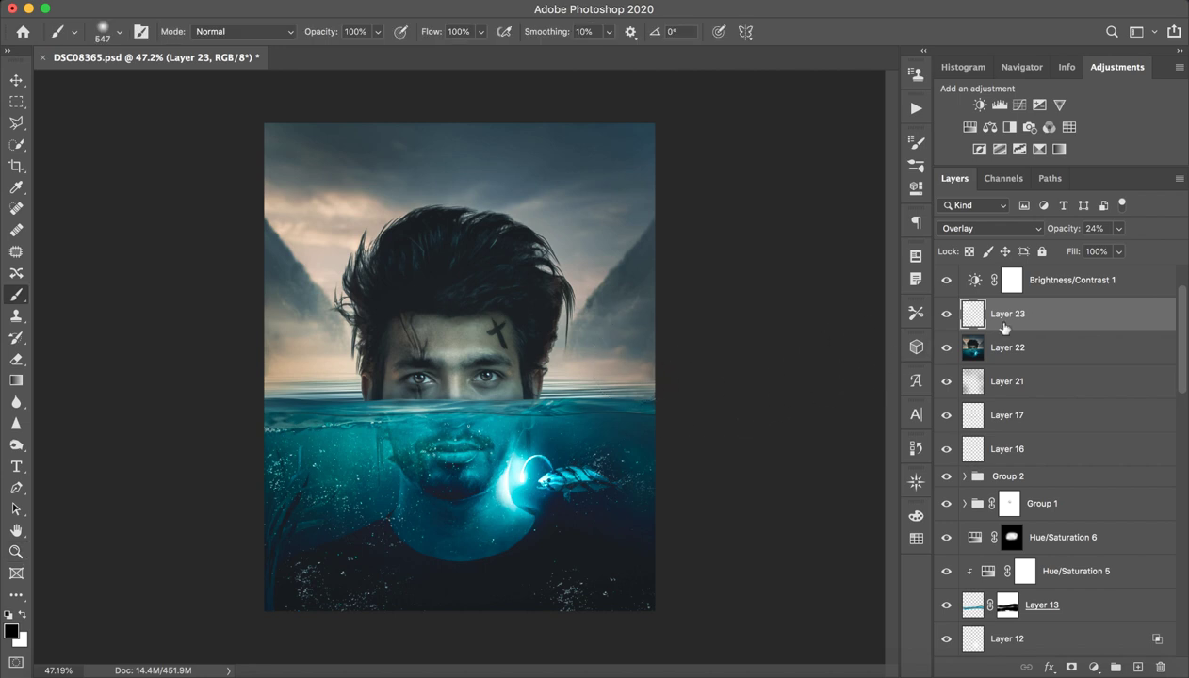
pyautogui.click(944, 348)
pyautogui.click(946, 349)
pyautogui.keyDown('alt'); pyautogui.click(946, 348); pyautogui.keyUp('alt')
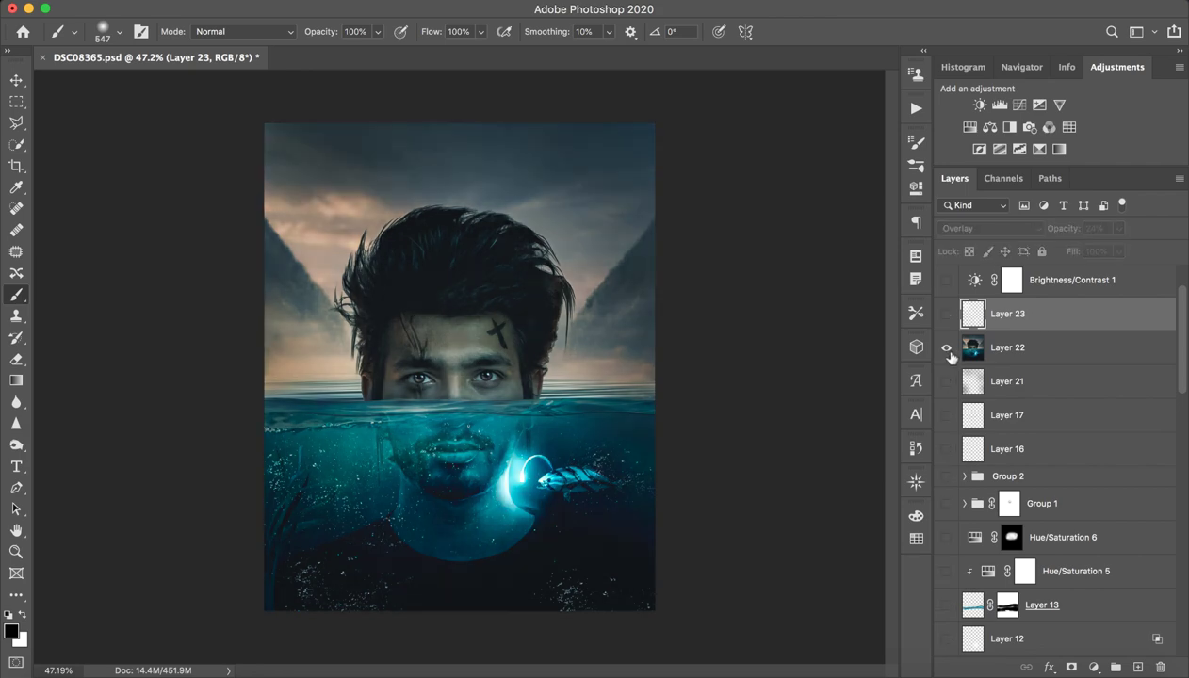
pyautogui.click(1005, 356)
pyautogui.keyDown('alt'); pyautogui.click(946, 349); pyautogui.keyUp('alt')
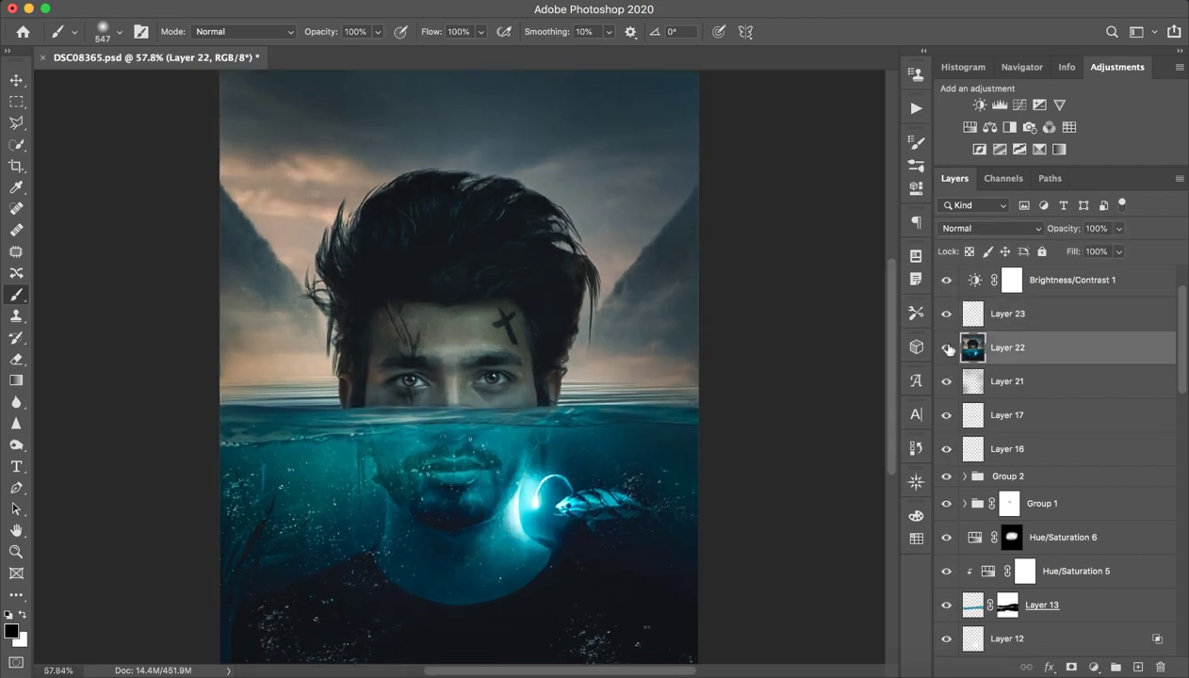
pyautogui.moveTo(822, 356); pyautogui.dragTo(727, 361)
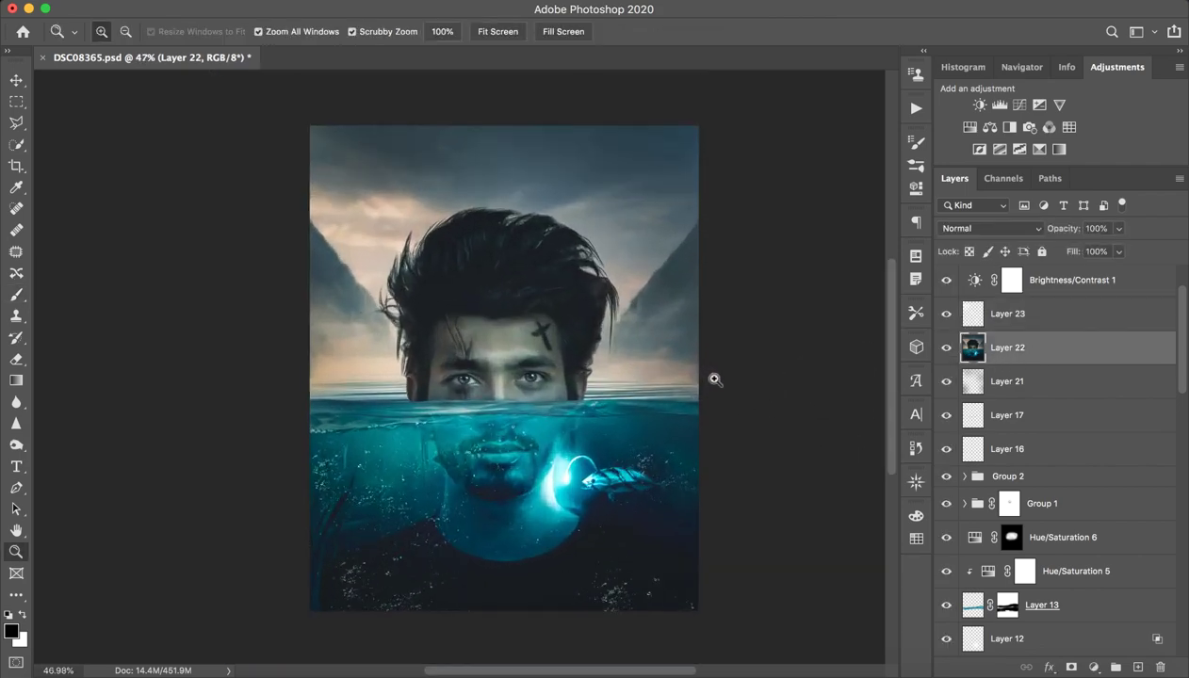
pyautogui.scroll(1, 726, 360)
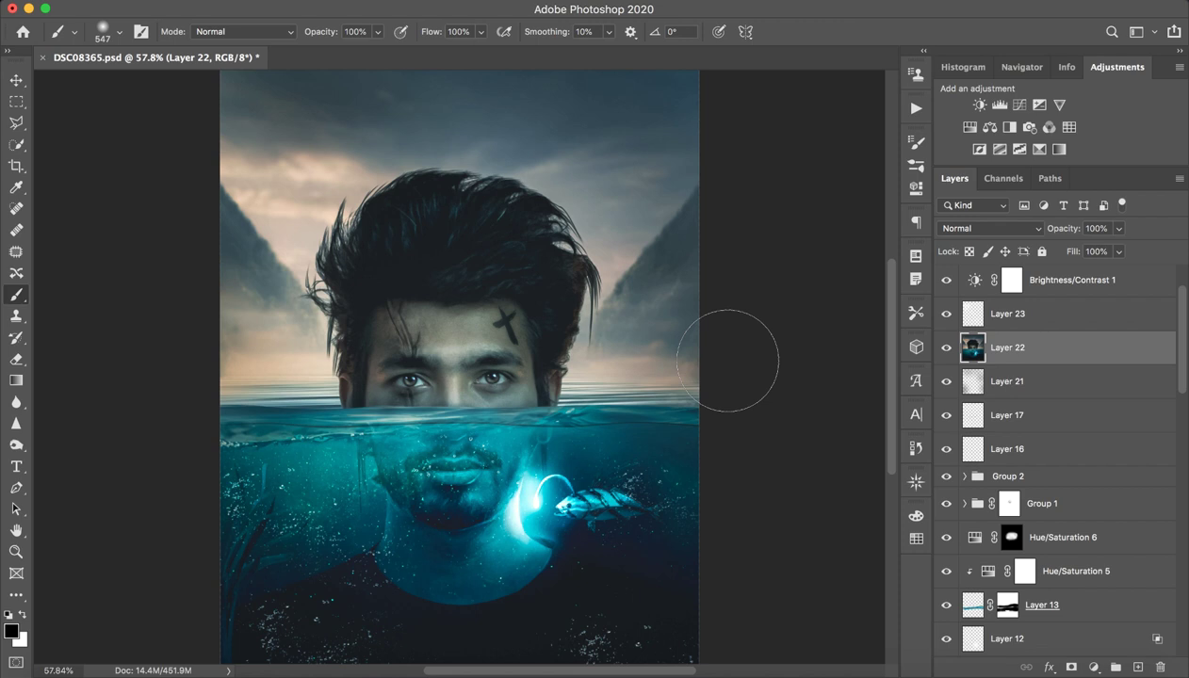
pyautogui.press('z')
pyautogui.moveTo(610, 341)
pyautogui.mouseDown()
pyautogui.moveTo(557, 359)
pyautogui.moveTo(523, 333)
pyautogui.mouseUp()
pyautogui.press('b')
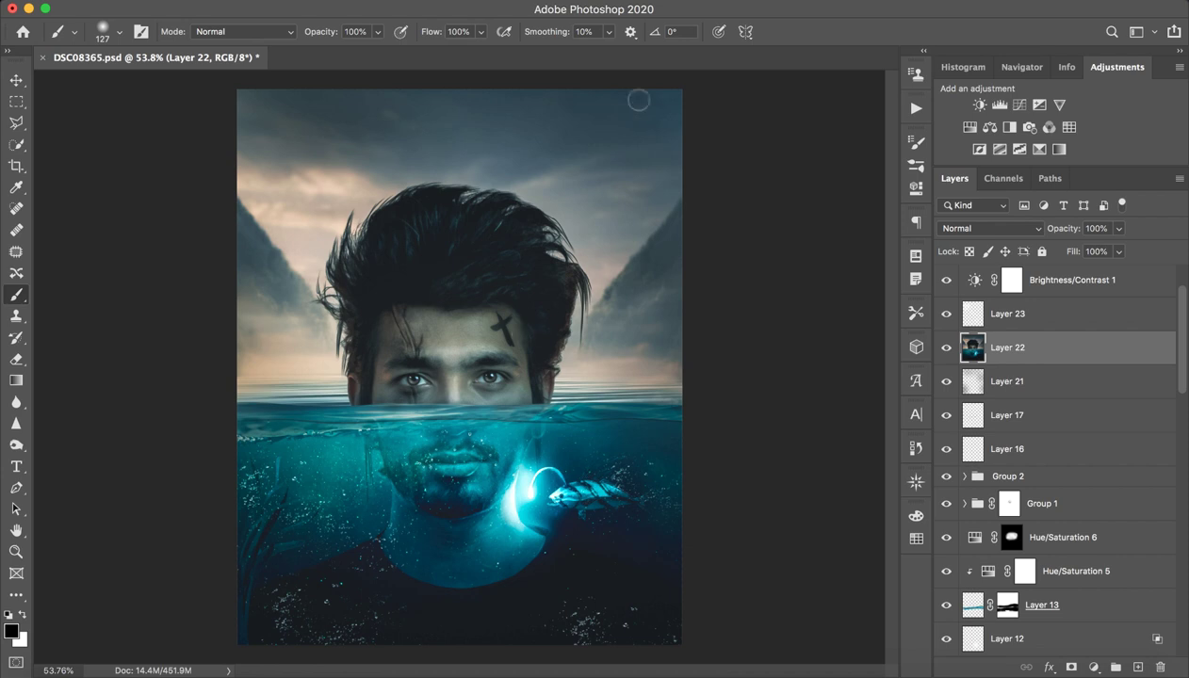
pyautogui.click(809, 2)
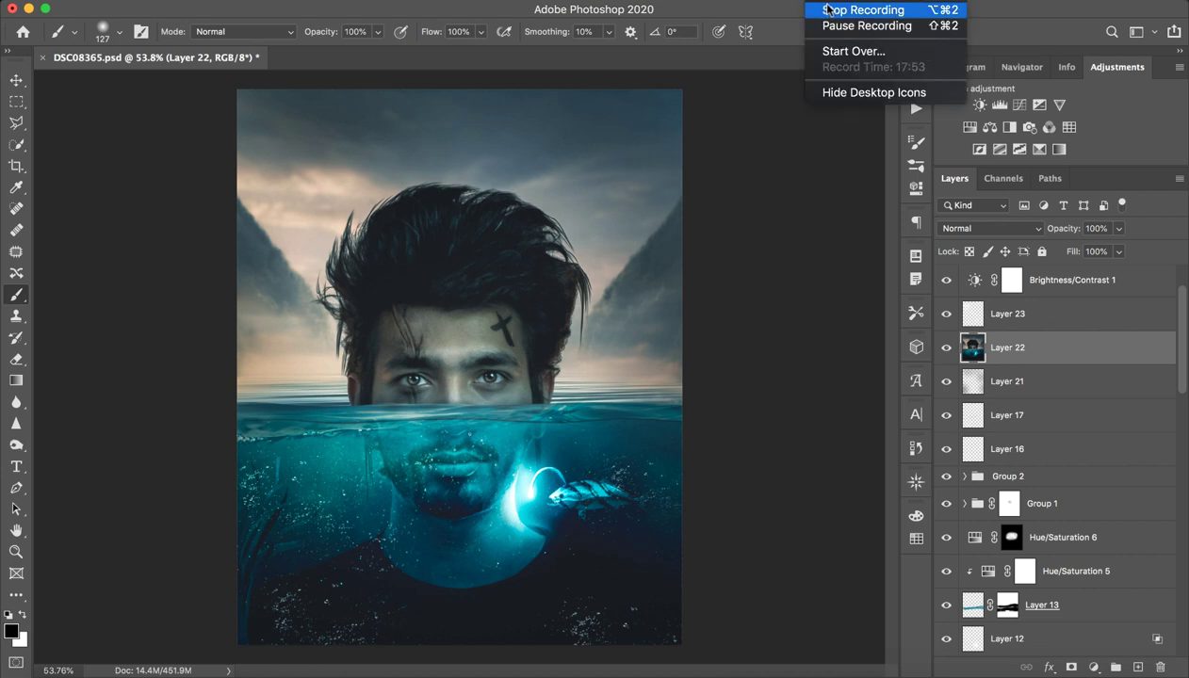